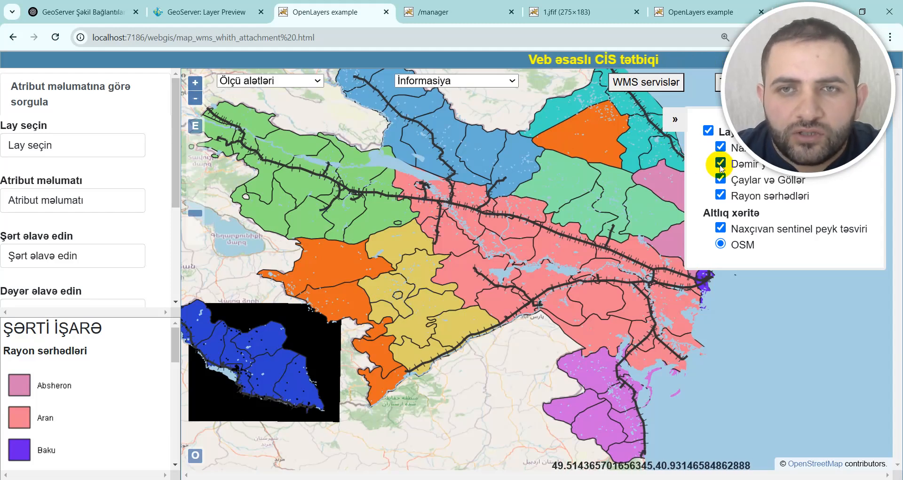
Step: Activate the information tool with İnformasiyanı aktiv et and query a feature in the light green northern region of the map
{"action": "left_click", "coordinate": [464, 84]}
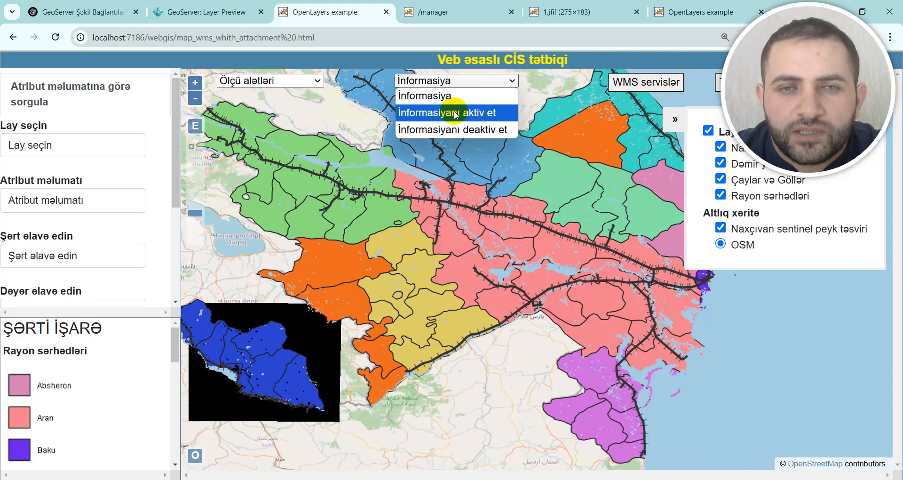
{"action": "left_click", "coordinate": [475, 113]}
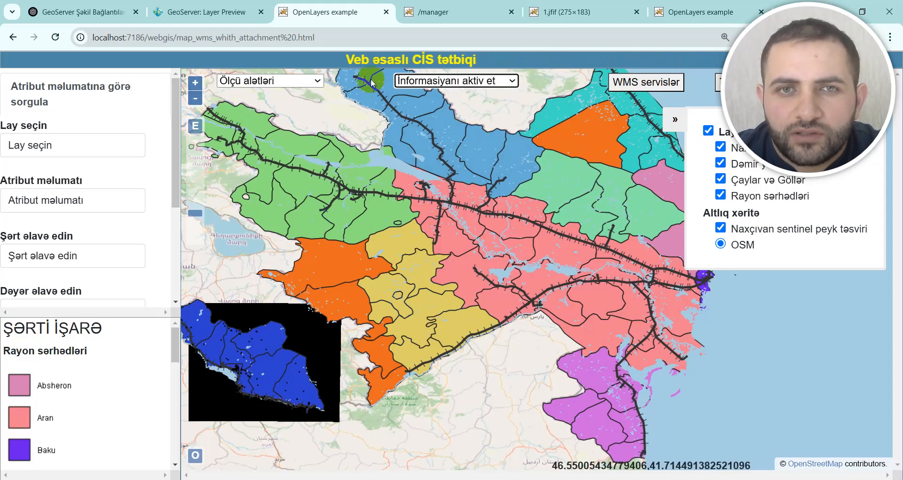
{"action": "left_click", "coordinate": [570, 181]}
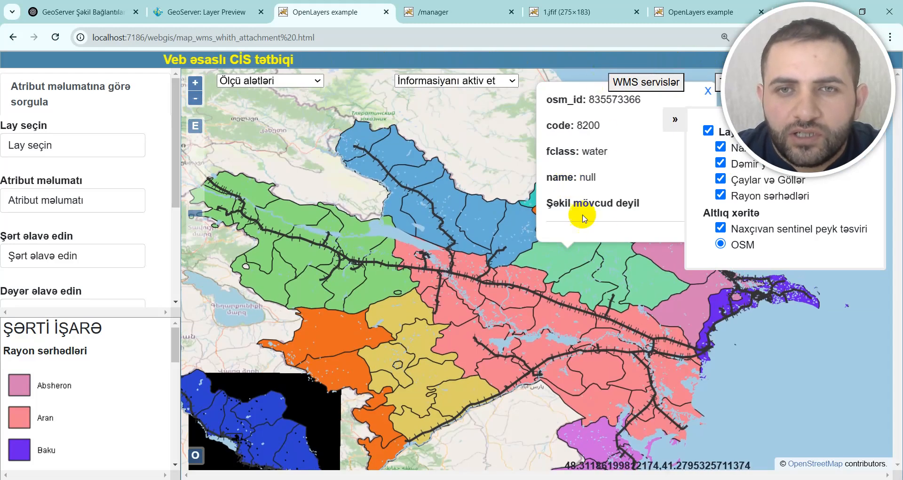
Step: Hide the railway, Çaylar və Göllər and Rayon sərhədləri layers, keeping the Nakhchivan building layer on
{"action": "left_click", "coordinate": [719, 163]}
{"action": "left_click", "coordinate": [720, 179]}
{"action": "left_click", "coordinate": [720, 194]}
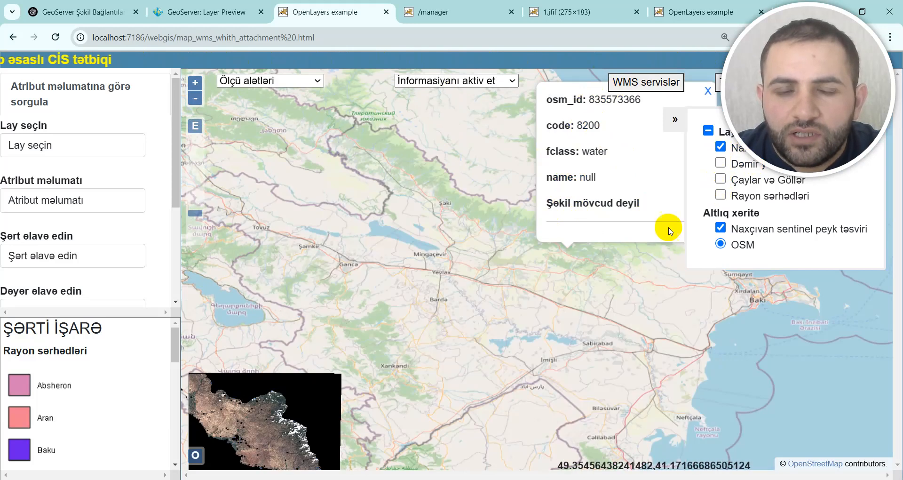
Step: Turn off the Naxçıvan sentinel peyk təsviri imagery beneath the building footprints of Nakhchivan city
{"action": "scroll", "coordinate": [371, 358], "scroll_direction": "down", "scroll_amount": 1}
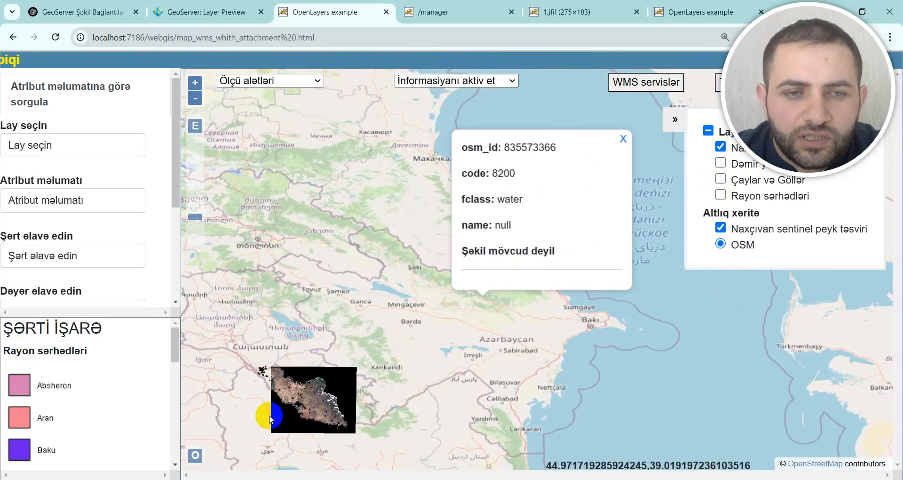
{"action": "scroll", "coordinate": [287, 400], "scroll_direction": "up", "scroll_amount": 3}
{"action": "scroll", "coordinate": [325, 386], "scroll_direction": "up", "scroll_amount": 1}
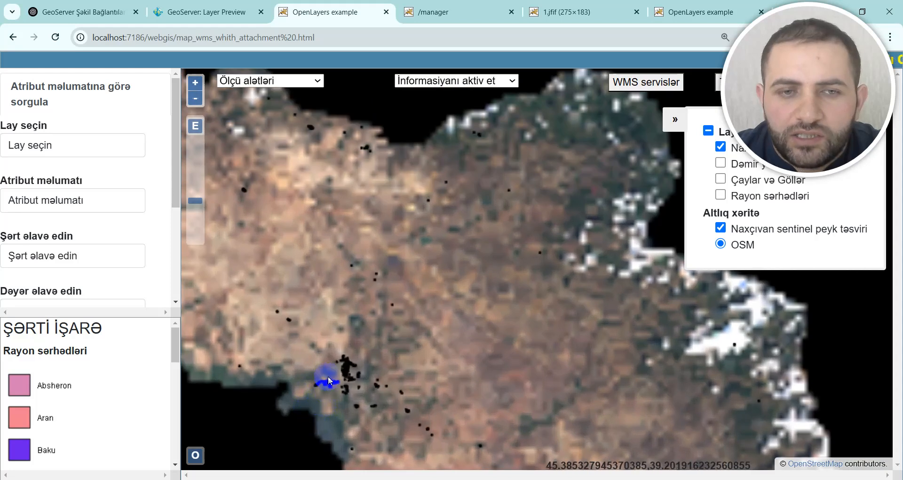
{"action": "scroll", "coordinate": [336, 371], "scroll_direction": "up", "scroll_amount": 1}
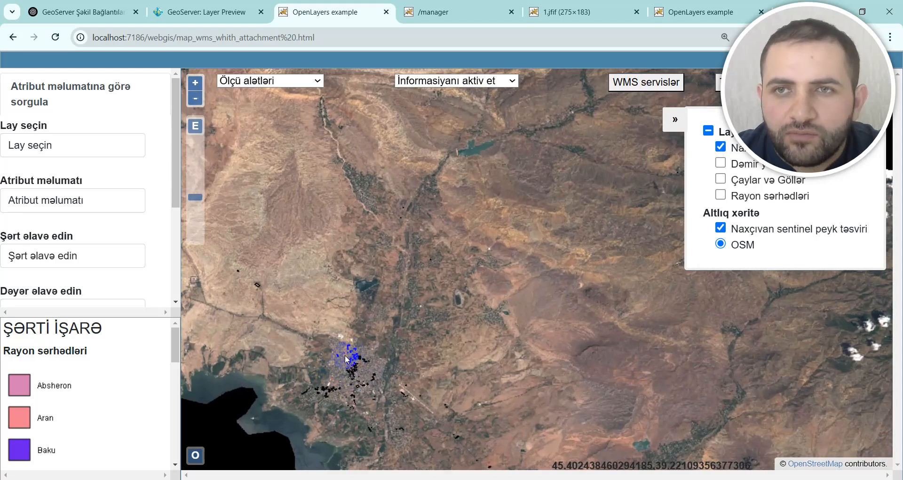
{"action": "scroll", "coordinate": [358, 373], "scroll_direction": "up", "scroll_amount": 1}
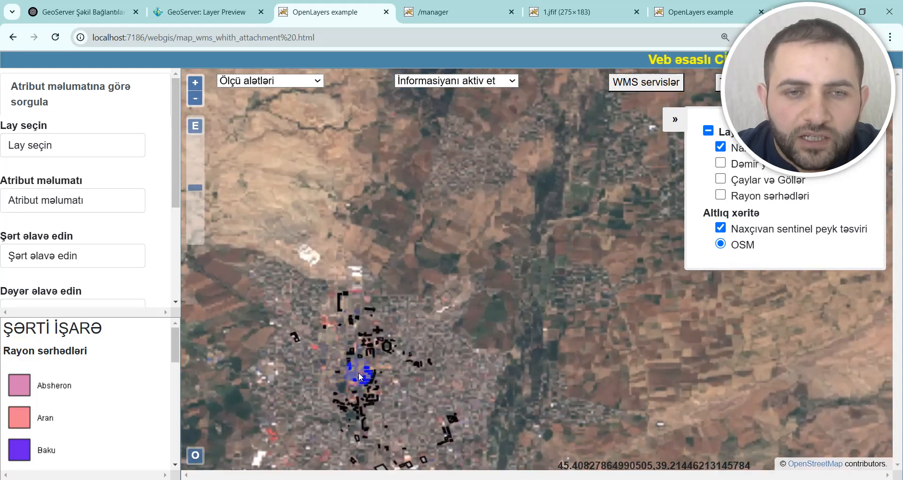
{"action": "scroll", "coordinate": [360, 369], "scroll_direction": "up", "scroll_amount": 1}
{"action": "scroll", "coordinate": [389, 304], "scroll_direction": "up", "scroll_amount": 1}
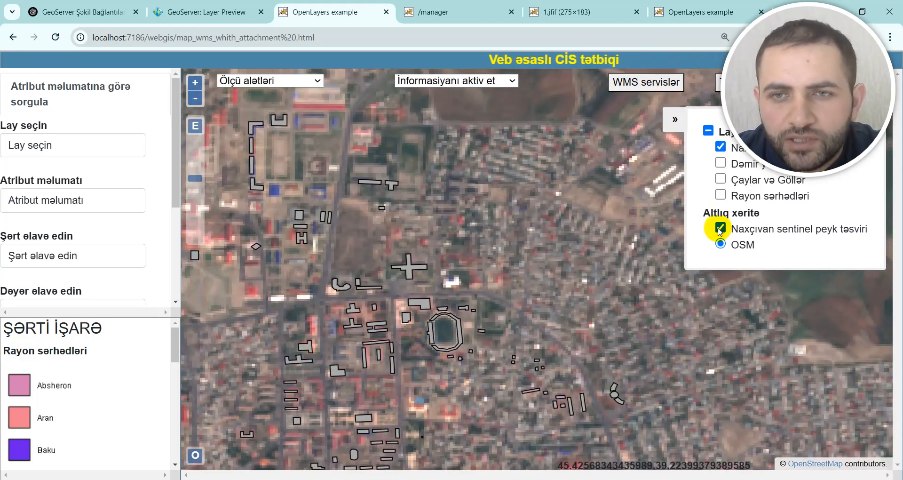
{"action": "left_click", "coordinate": [721, 229]}
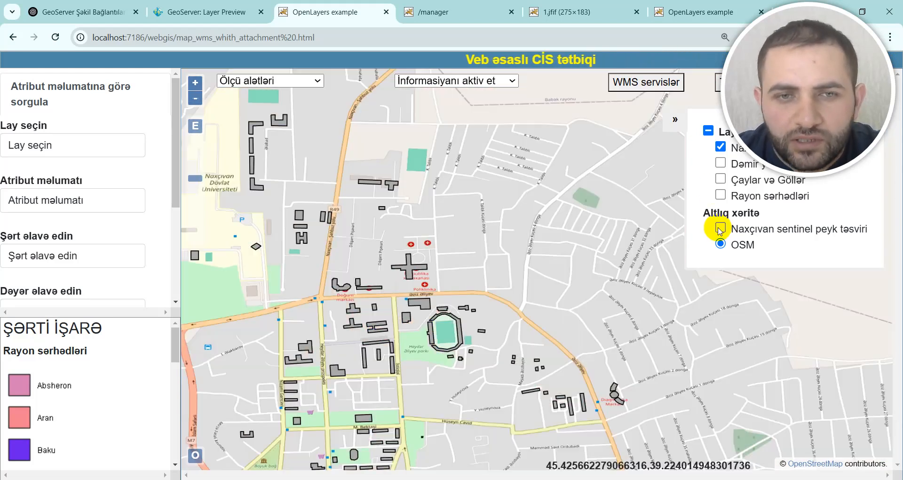
Step: Query the building just south of Poliklinika, view its attributes and attached photo, and close the popup
{"action": "scroll", "coordinate": [433, 353], "scroll_direction": "up", "scroll_amount": 1}
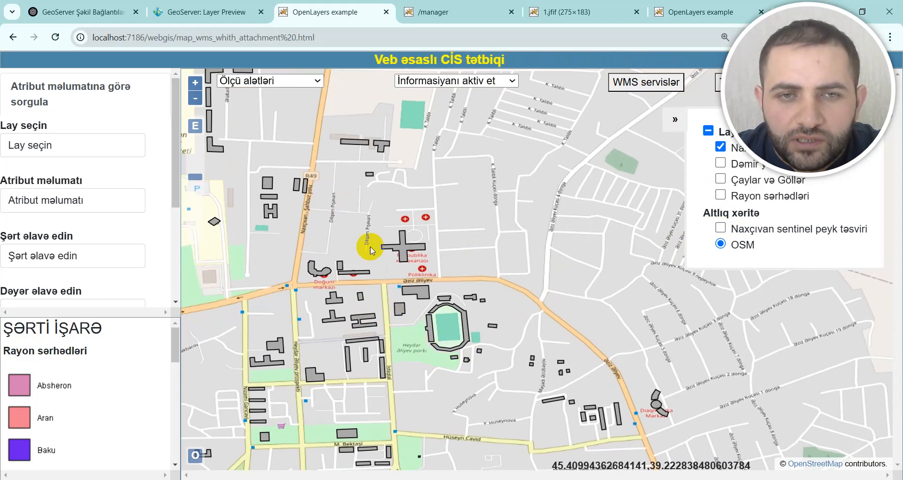
{"action": "scroll", "coordinate": [403, 278], "scroll_direction": "up", "scroll_amount": 1}
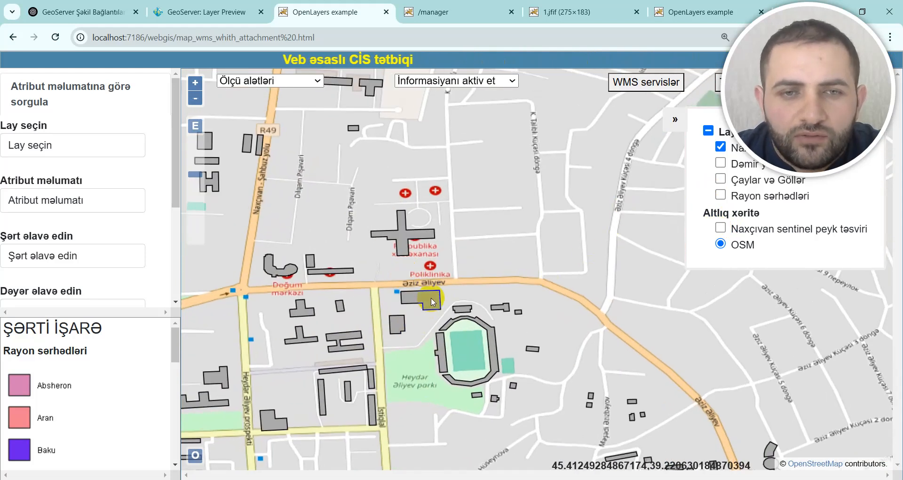
{"action": "left_click", "coordinate": [433, 302]}
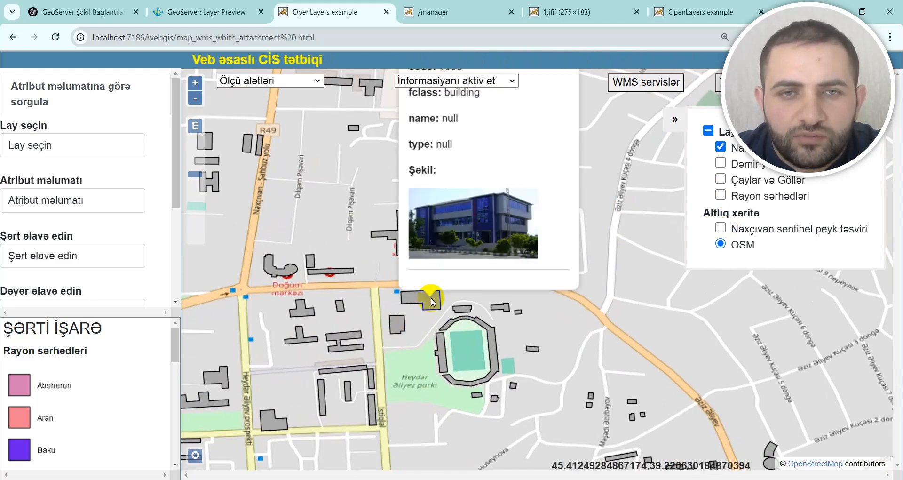
{"action": "left_click_drag", "start_coordinate": [641, 188], "coordinate": [634, 297]}
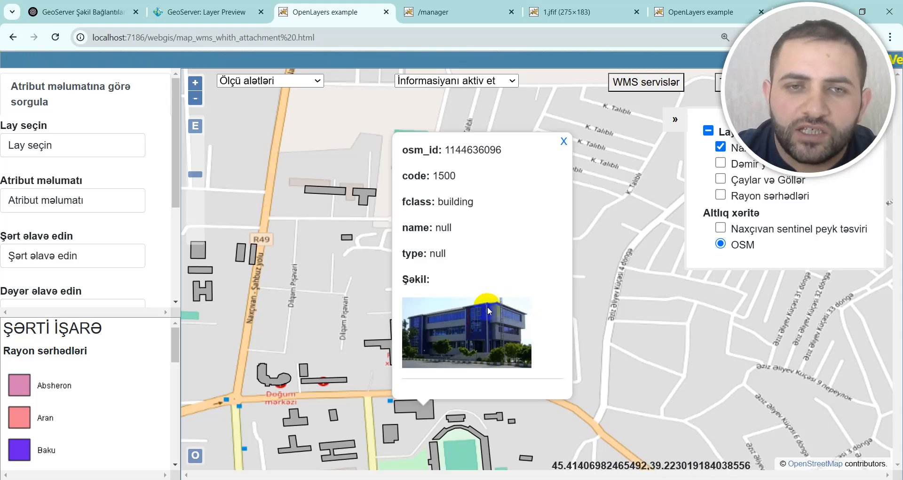
{"action": "left_click", "coordinate": [563, 141]}
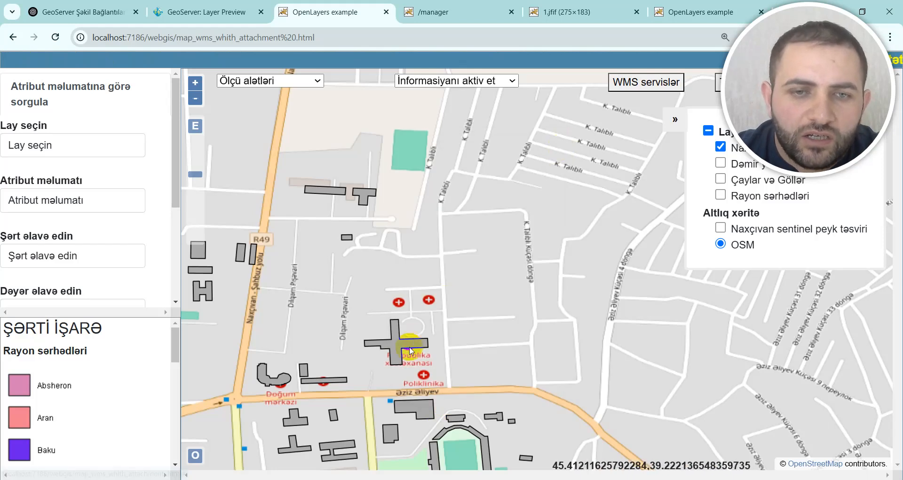
Step: Query four apartment buildings west of Heydər Əliyev parkı to view their attributes and images, and close the last popup
{"action": "scroll", "coordinate": [414, 366], "scroll_direction": "down", "scroll_amount": 1}
{"action": "scroll", "coordinate": [377, 437], "scroll_direction": "up", "scroll_amount": 1}
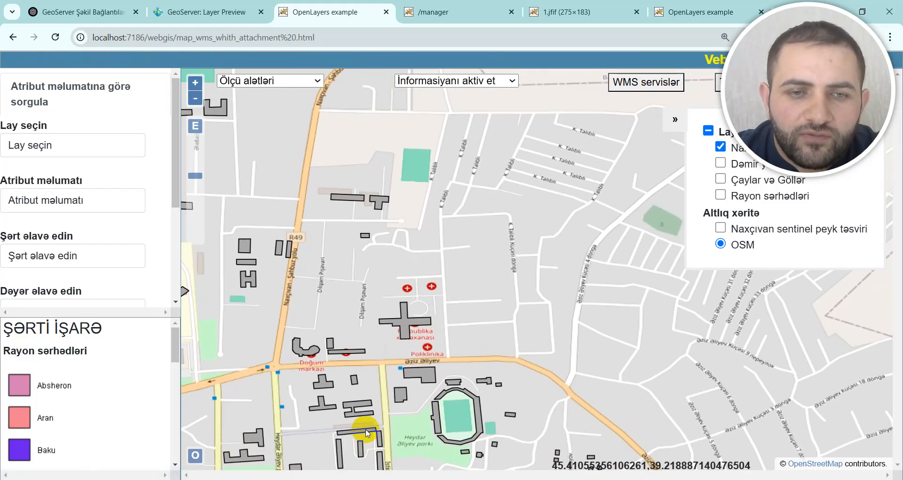
{"action": "left_click", "coordinate": [367, 430]}
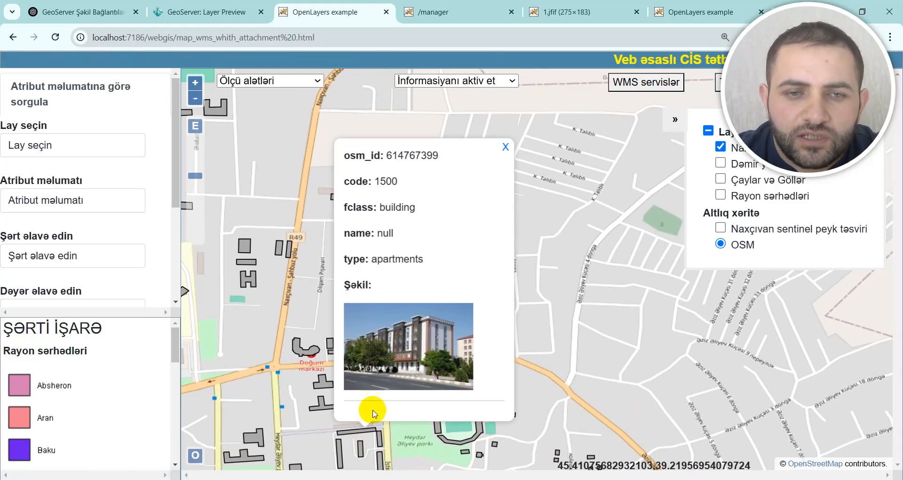
{"action": "left_click", "coordinate": [377, 432]}
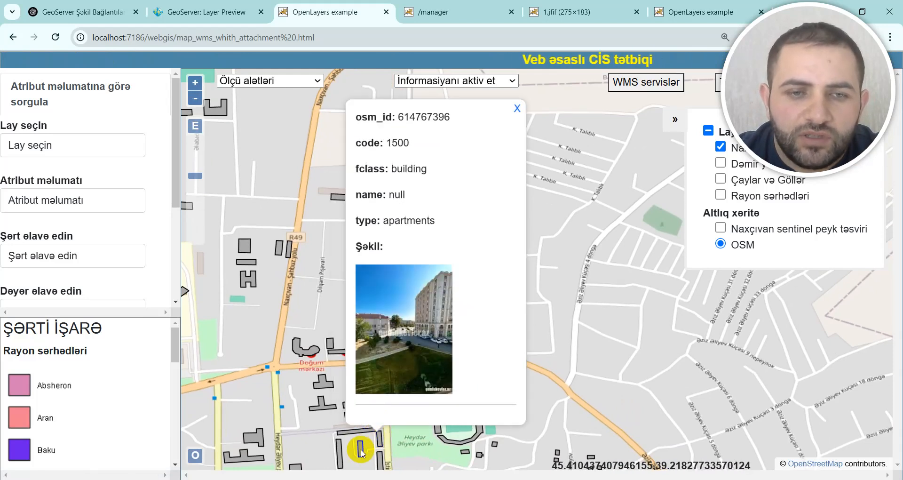
{"action": "left_click", "coordinate": [361, 451]}
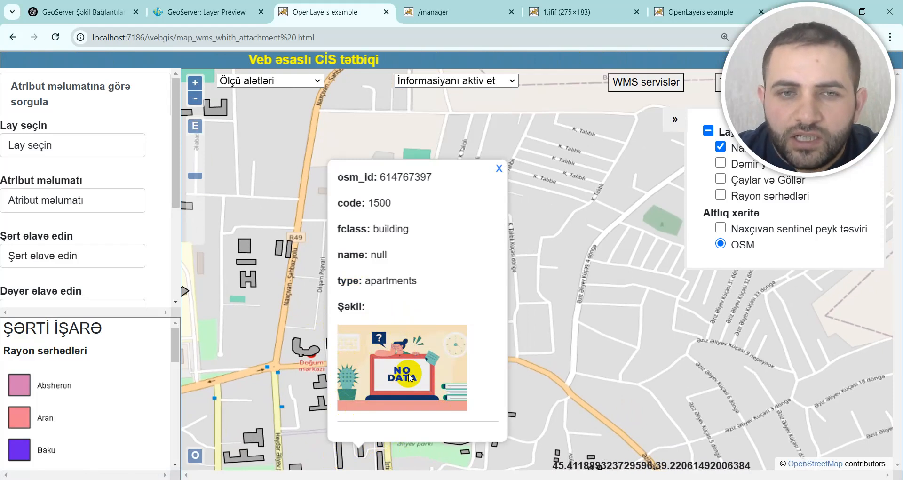
{"action": "left_click", "coordinate": [339, 454]}
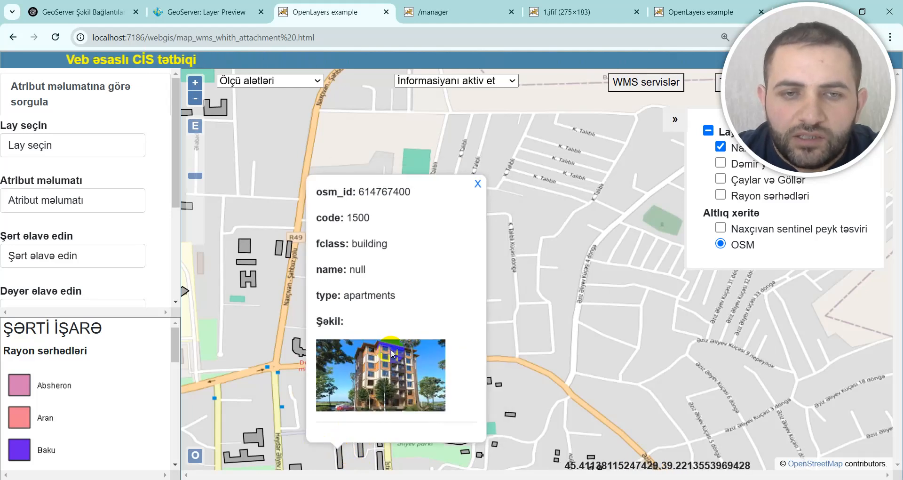
{"action": "left_click", "coordinate": [477, 184]}
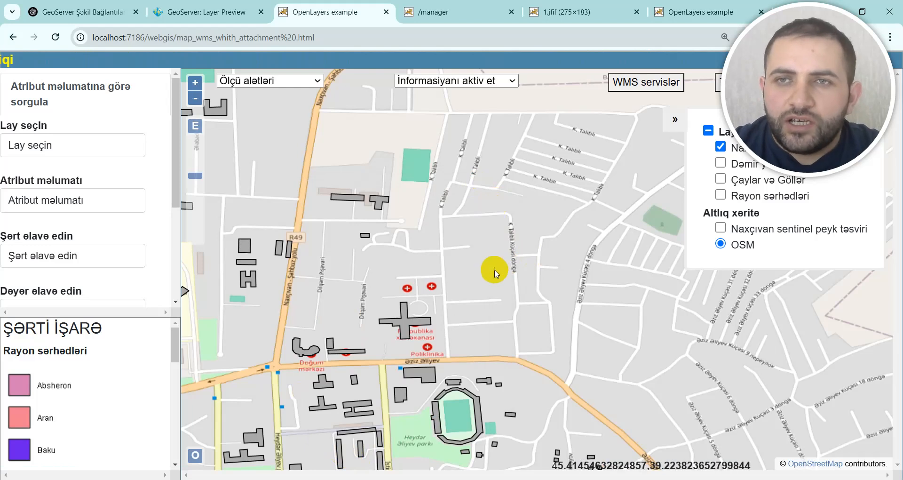
{"action": "scroll", "coordinate": [504, 222], "scroll_direction": "down", "scroll_amount": 1}
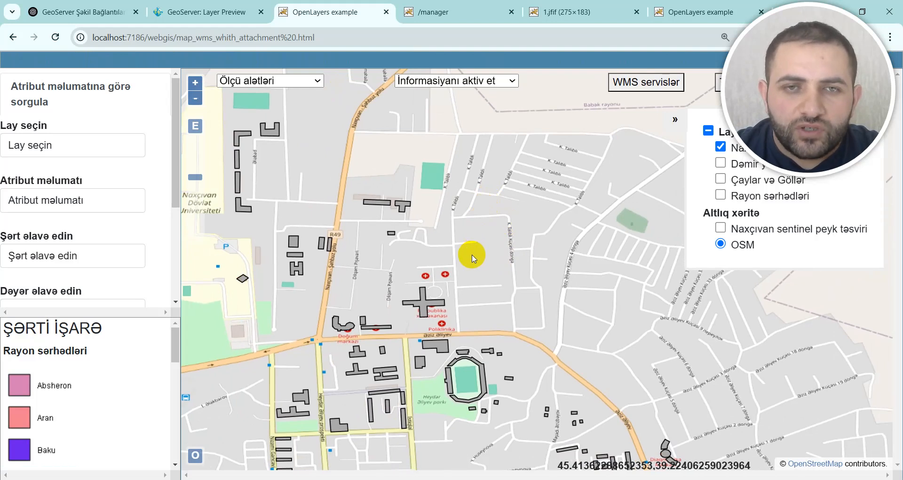
{"action": "scroll", "coordinate": [468, 272], "scroll_direction": "down", "scroll_amount": 1}
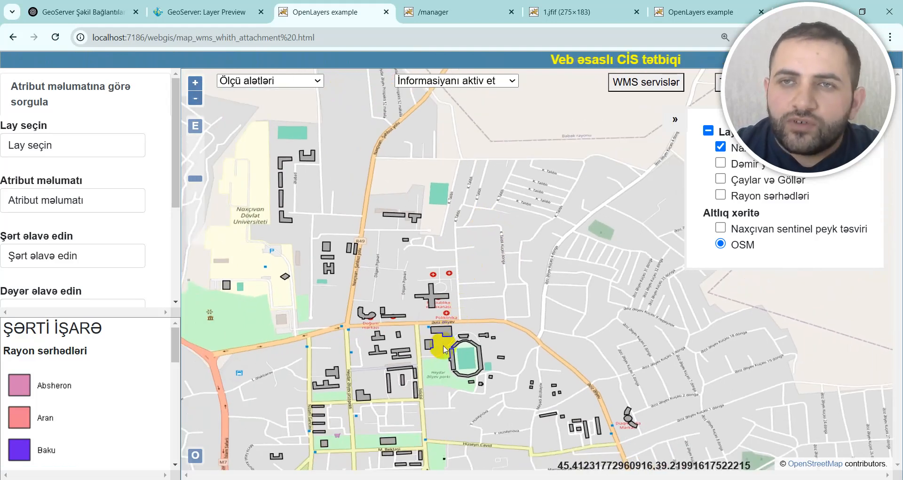
{"action": "scroll", "coordinate": [444, 349], "scroll_direction": "up", "scroll_amount": 1}
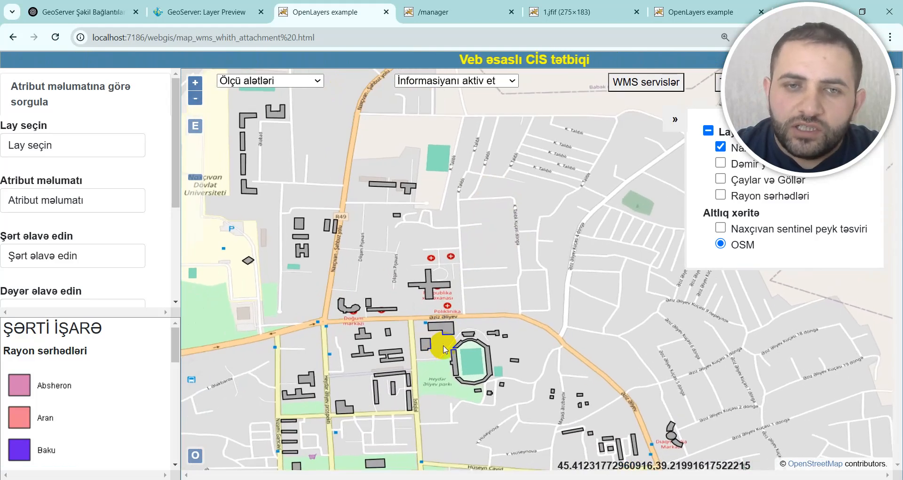
{"action": "scroll", "coordinate": [444, 349], "scroll_direction": "up", "scroll_amount": 1}
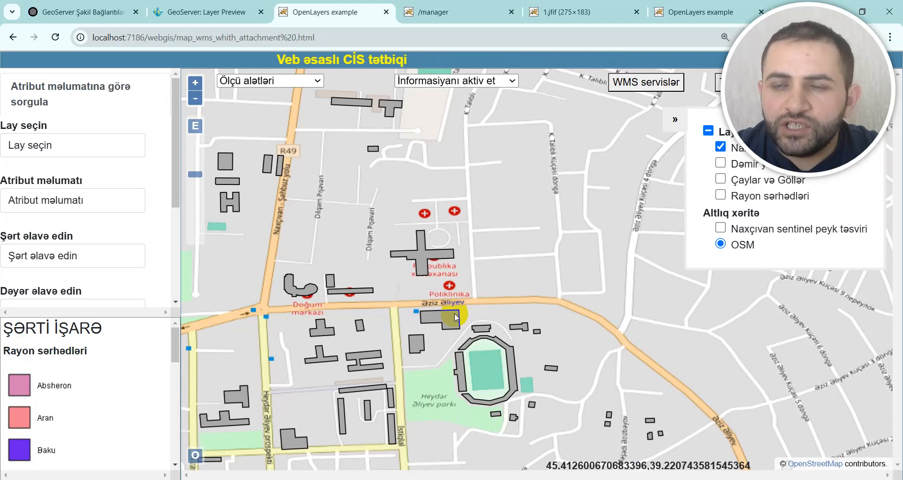
{"action": "scroll", "coordinate": [448, 326], "scroll_direction": "down", "scroll_amount": 1}
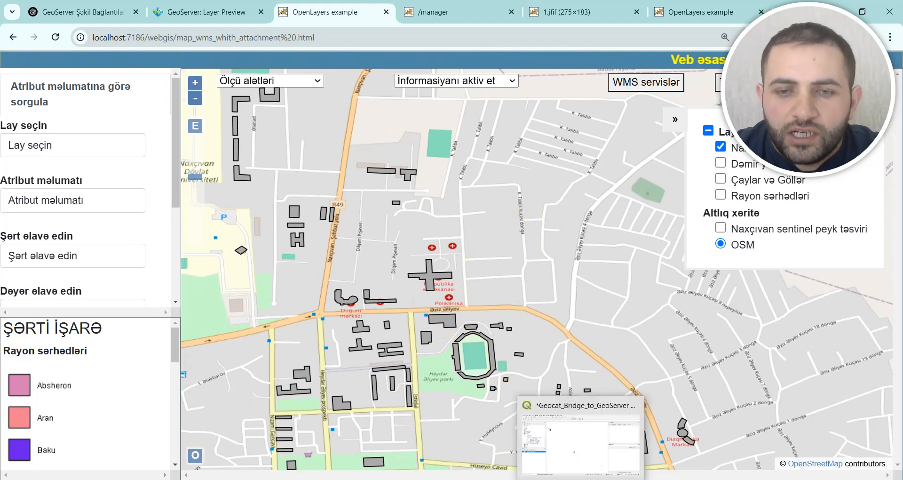
Step: Bring up the Naxchivan_Building attribute table in QGIS, check the image URLs in the image_path column, and close it
{"action": "mouse_move", "coordinate": [633, 479]}
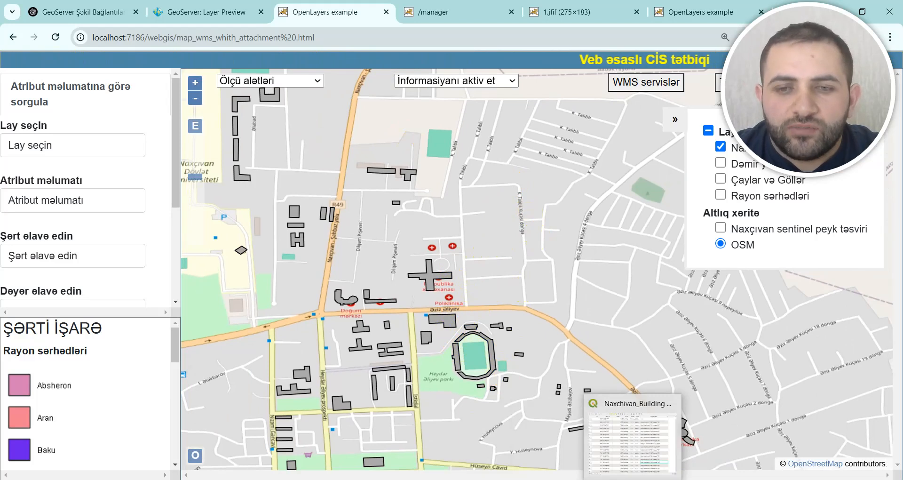
{"action": "left_click", "coordinate": [633, 443]}
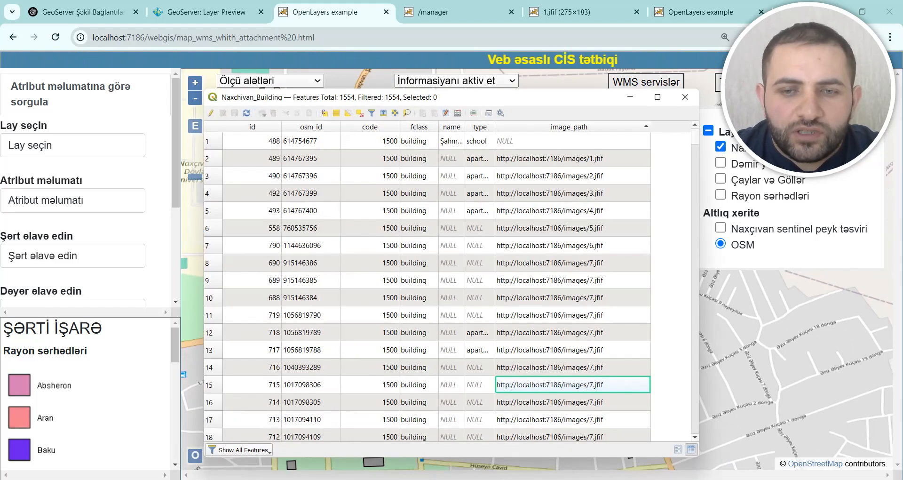
{"action": "left_click", "coordinate": [685, 96]}
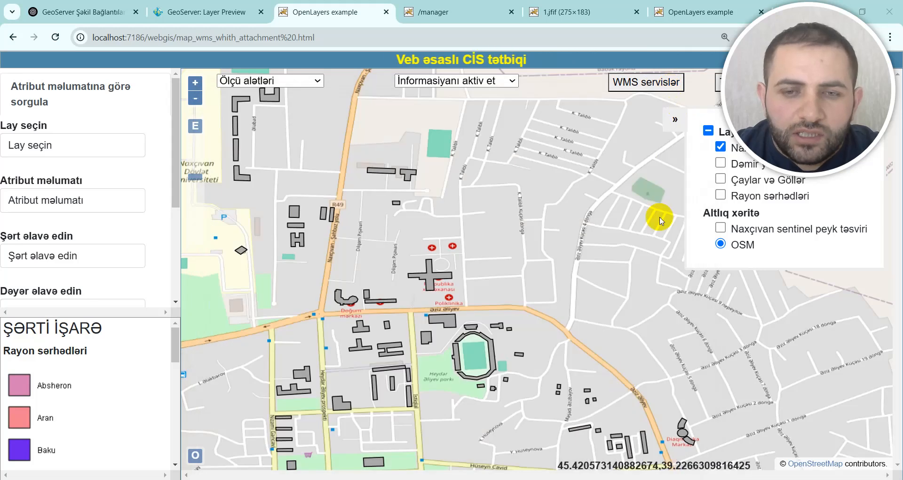
Step: Switch to QGIS, remove the Naxchivan_Building layer and add it again from the public schema of the TEST_DATA PostGIS connection
{"action": "key", "text": "alt+Tab"}
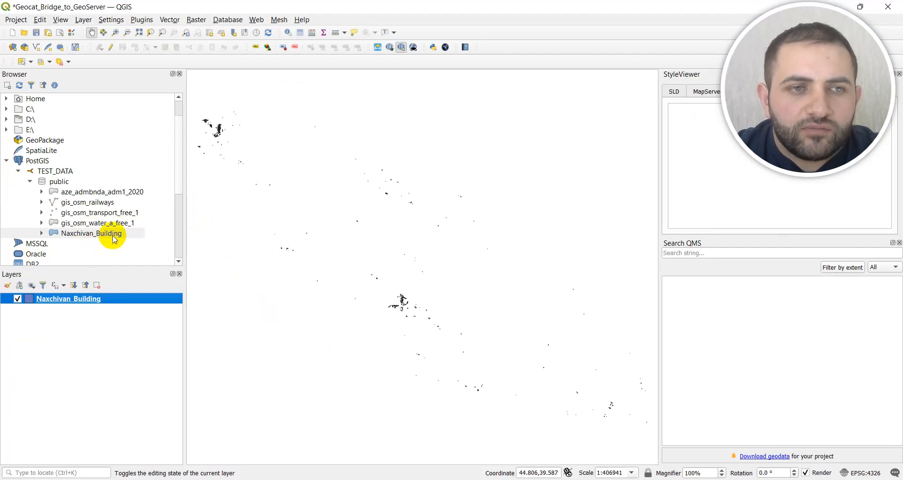
{"action": "right_click", "coordinate": [78, 301]}
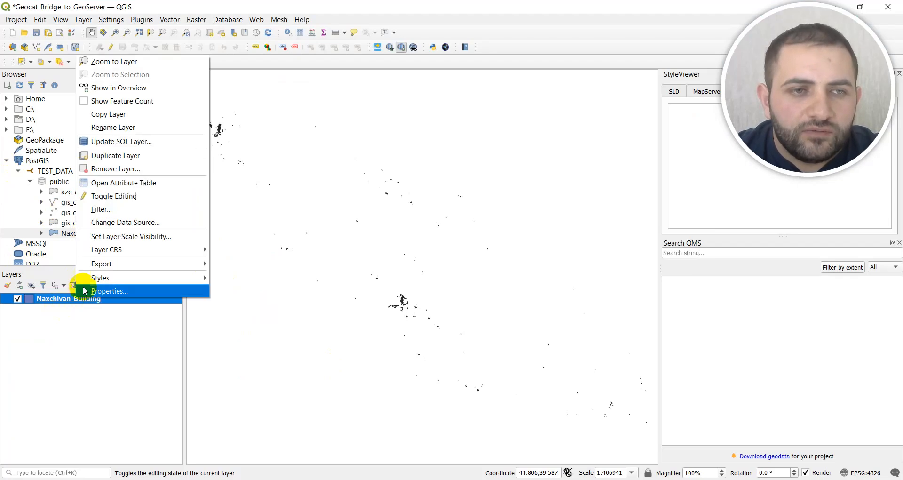
{"action": "left_click", "coordinate": [104, 167]}
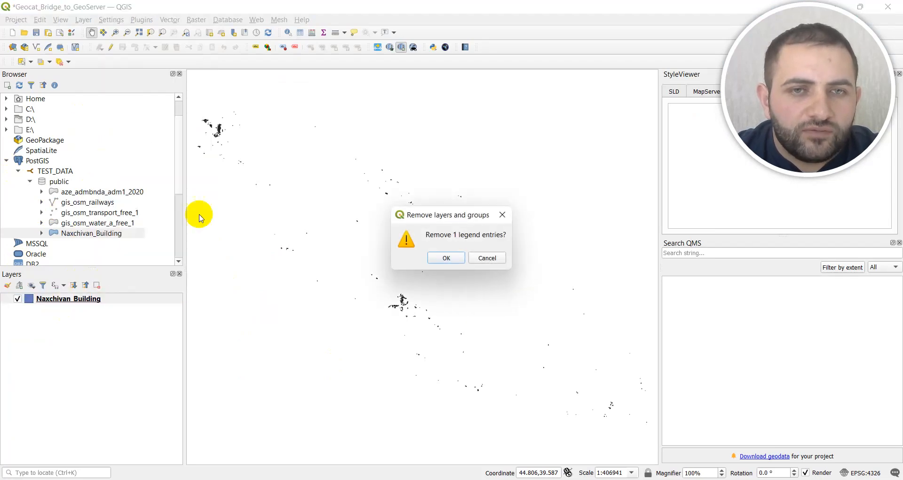
{"action": "left_click", "coordinate": [443, 256]}
{"action": "double_click", "coordinate": [121, 236]}
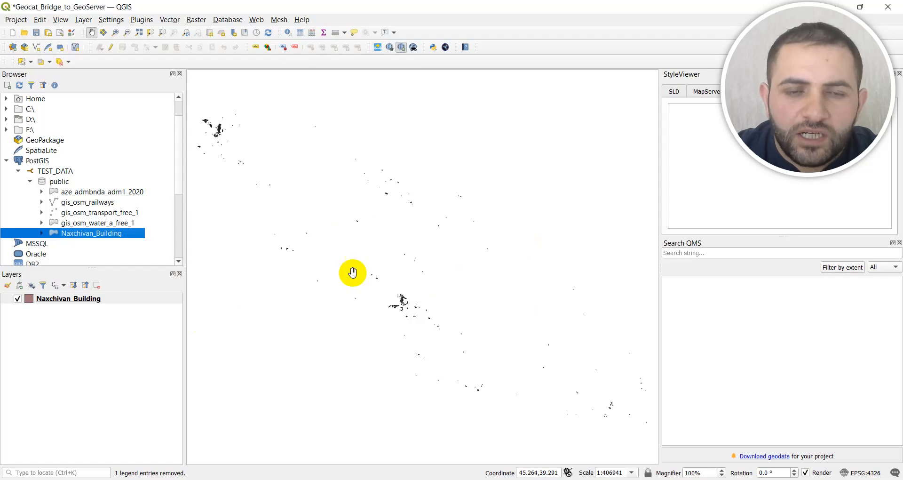
Step: Switch to File Explorer and show the image files stored in the images folder under Tomcat 9.0's webapps directory
{"action": "left_click", "coordinate": [544, 479]}
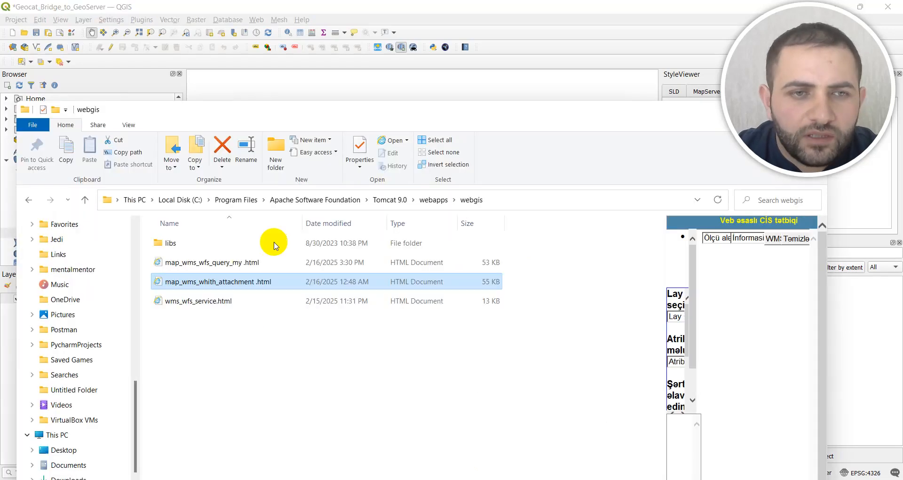
{"action": "left_click", "coordinate": [424, 201]}
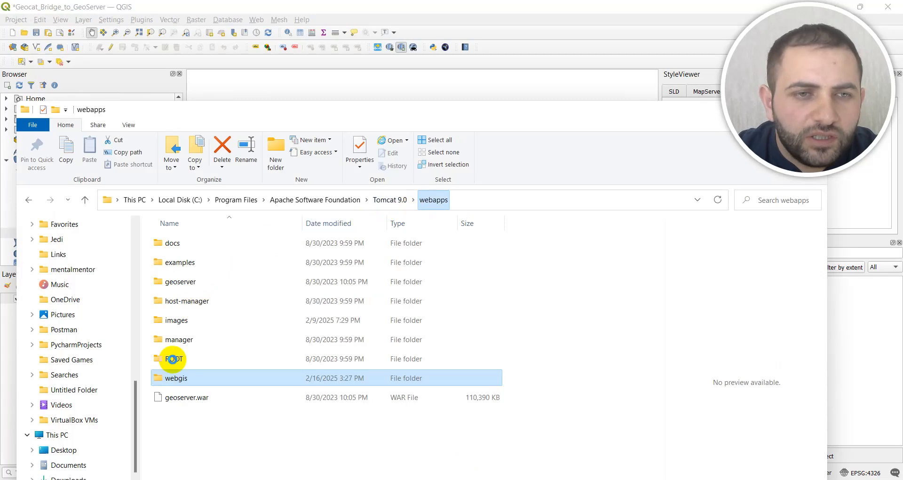
{"action": "left_click", "coordinate": [188, 322]}
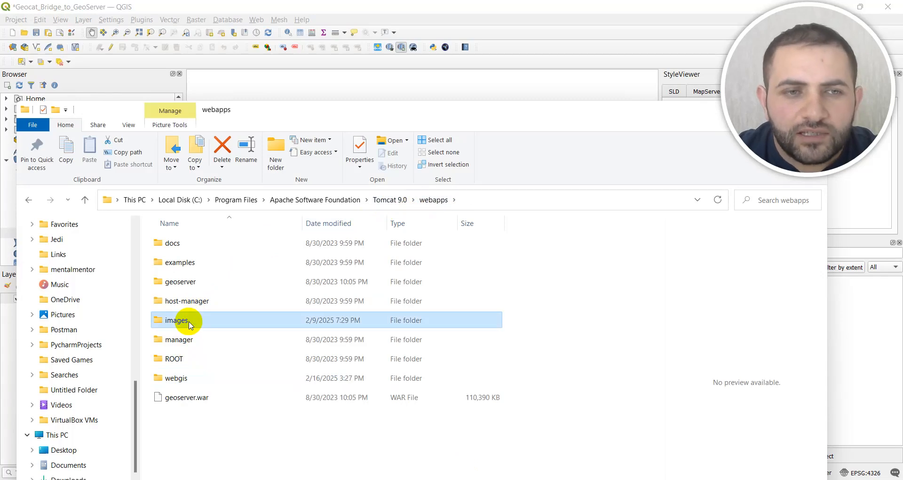
{"action": "double_click", "coordinate": [190, 323]}
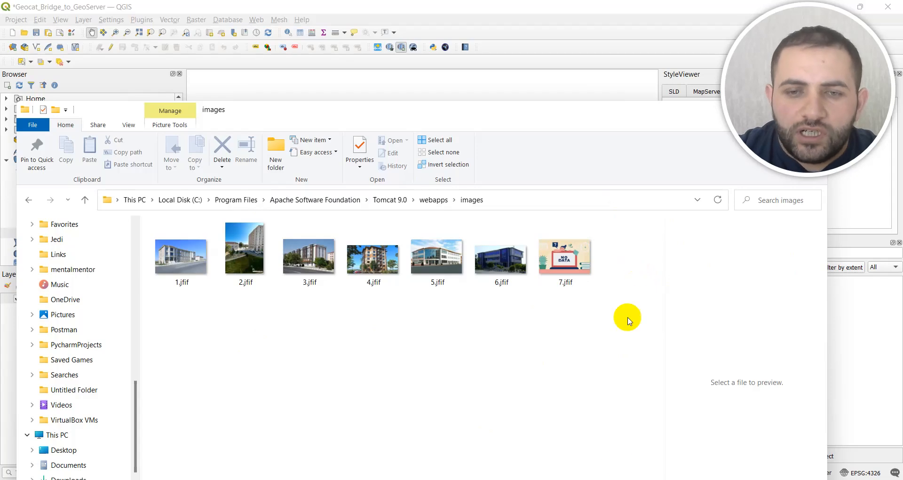
Step: Return to QGIS, bring up the Naxchivan_Building attribute table, and widen the image_path column to read the first record's full URL
{"action": "left_click", "coordinate": [594, 478]}
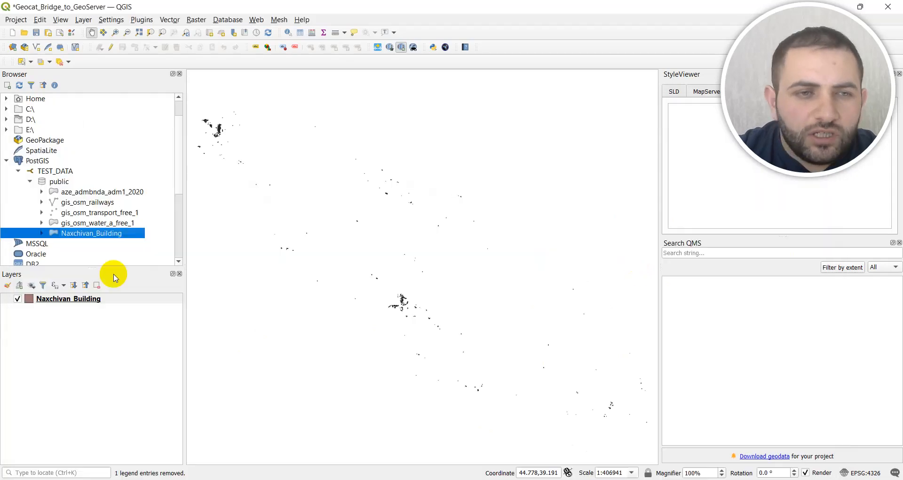
{"action": "right_click", "coordinate": [89, 302]}
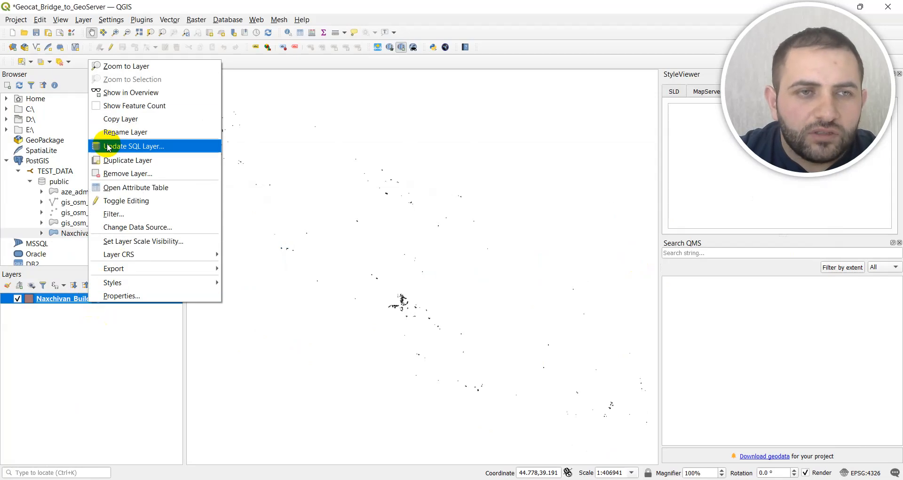
{"action": "left_click", "coordinate": [120, 188]}
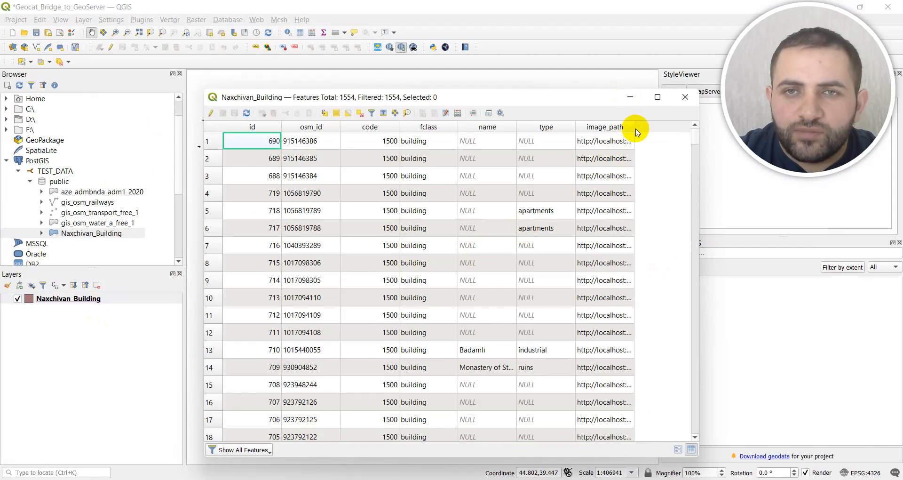
{"action": "left_click_drag", "start_coordinate": [634, 127], "coordinate": [676, 135]}
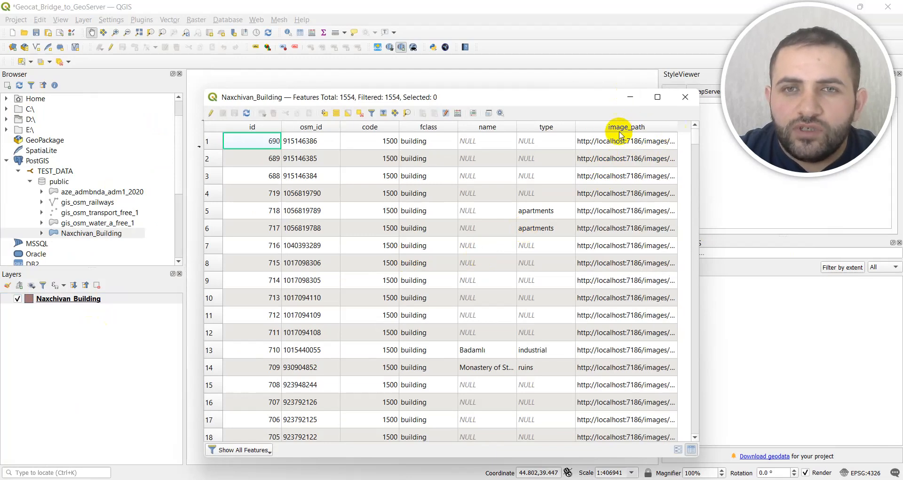
{"action": "left_click_drag", "start_coordinate": [701, 216], "coordinate": [792, 218]}
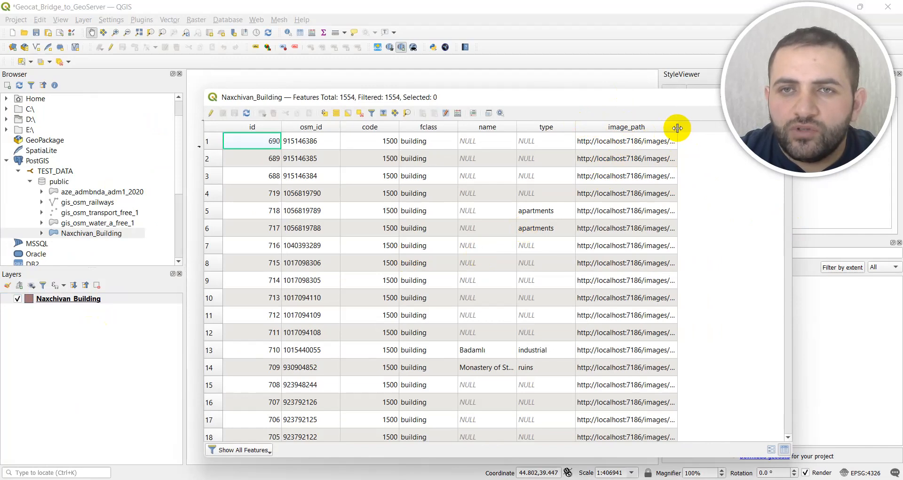
{"action": "left_click_drag", "start_coordinate": [678, 126], "coordinate": [723, 143]}
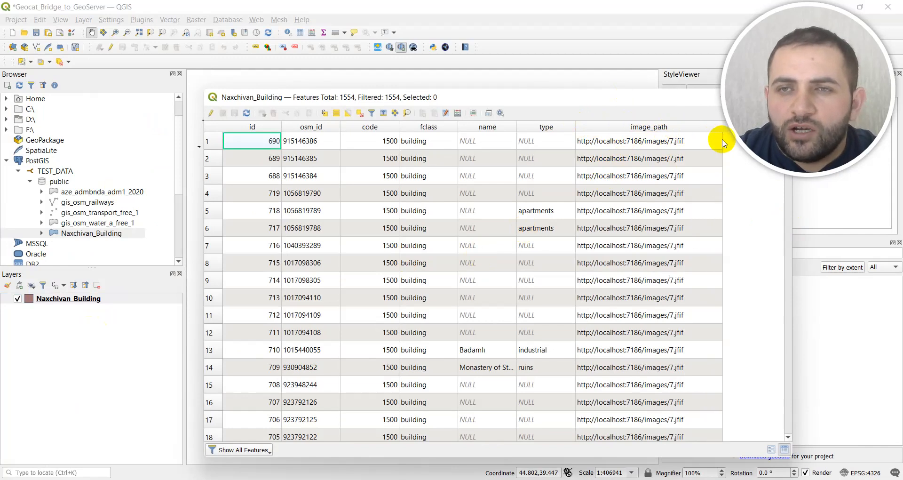
{"action": "left_click", "coordinate": [690, 145]}
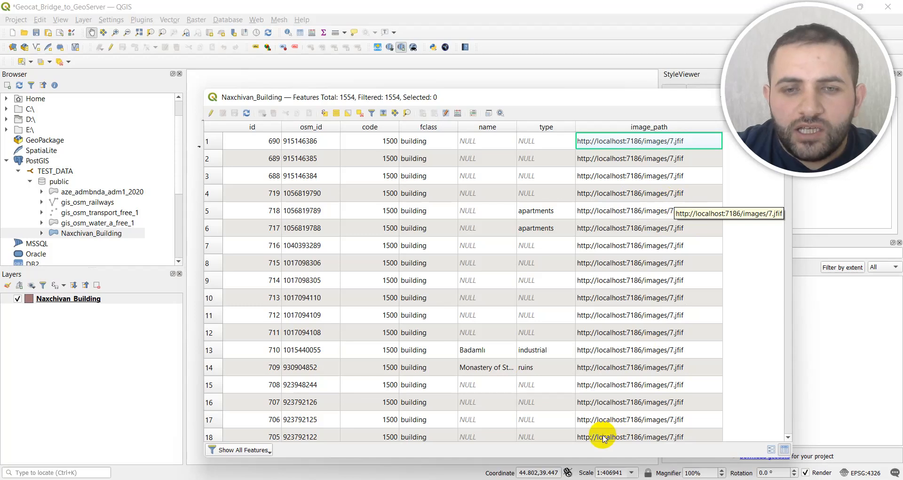
Step: Switch to File Explorer, go up to the webapps directory to locate the images folder, and reopen that folder
{"action": "left_click", "coordinate": [530, 479]}
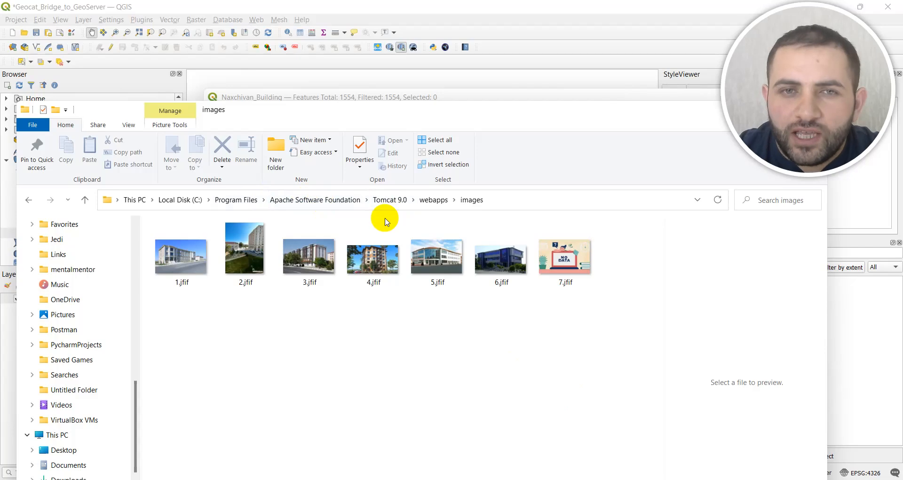
{"action": "left_click", "coordinate": [434, 202]}
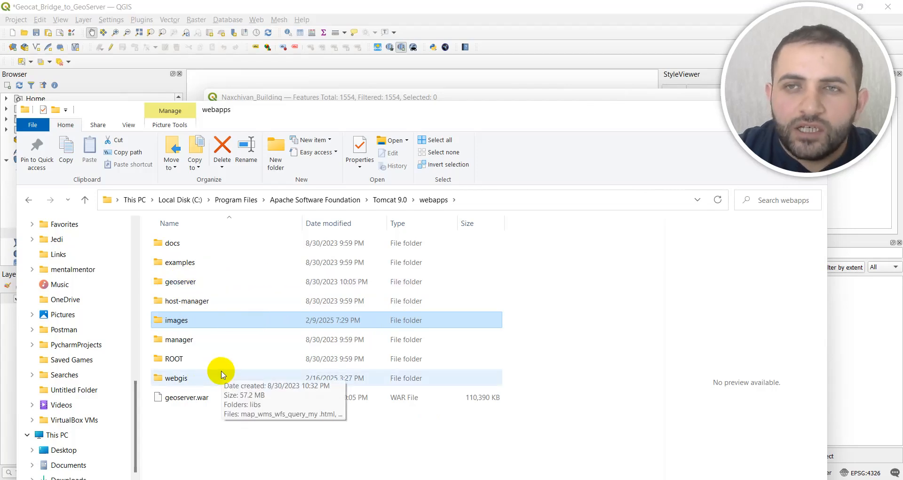
{"action": "left_click", "coordinate": [215, 324]}
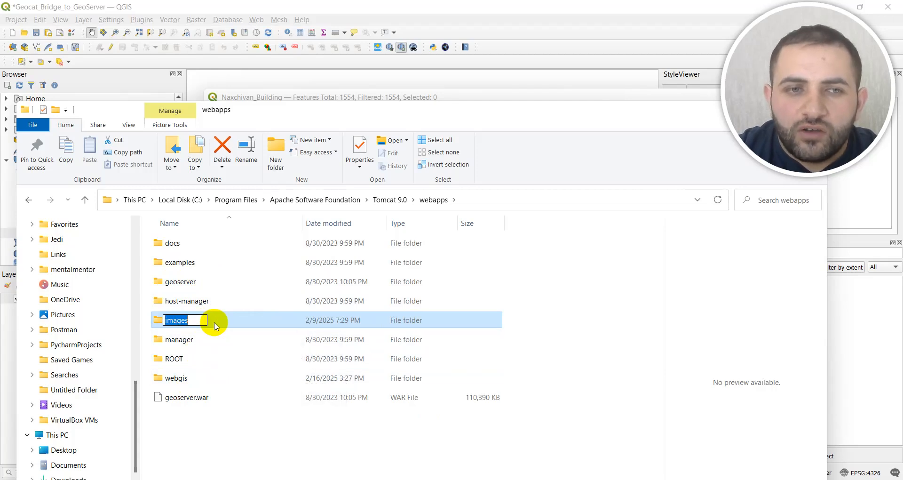
{"action": "left_click", "coordinate": [219, 325]}
{"action": "double_click", "coordinate": [218, 324]}
{"action": "left_click", "coordinate": [320, 304]}
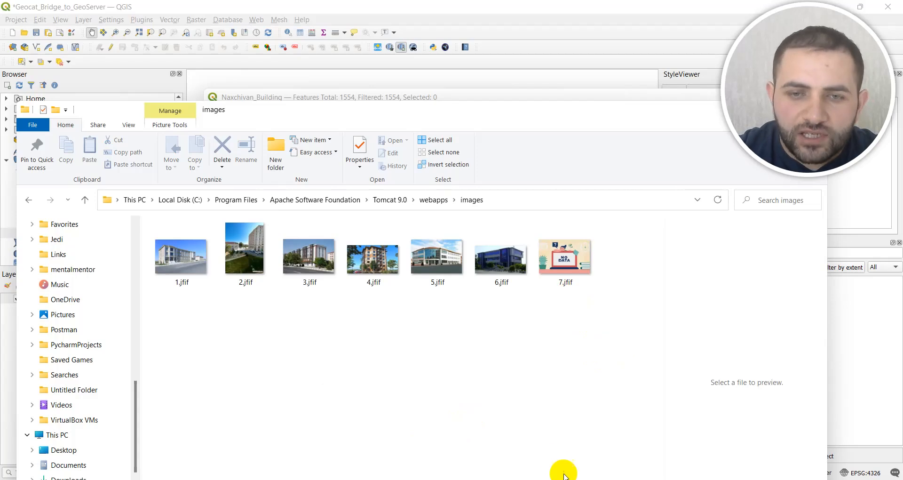
Step: Switch to Chrome, view the Tomcat application list at 75% zoom, and open the /images application
{"action": "left_click", "coordinate": [560, 473]}
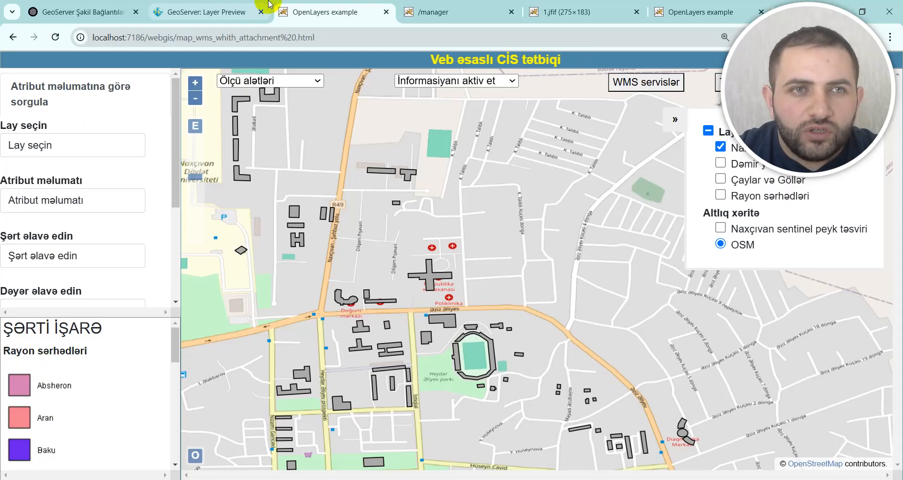
{"action": "left_click", "coordinate": [431, 11]}
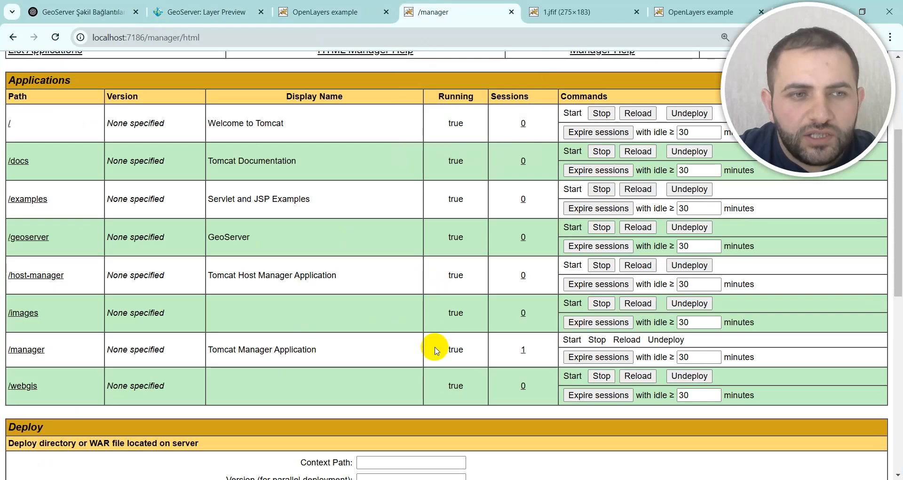
{"action": "key", "text": "ctrl+minus"}
{"action": "key", "text": "ctrl+minus"}
{"action": "key", "text": "ctrl+minus"}
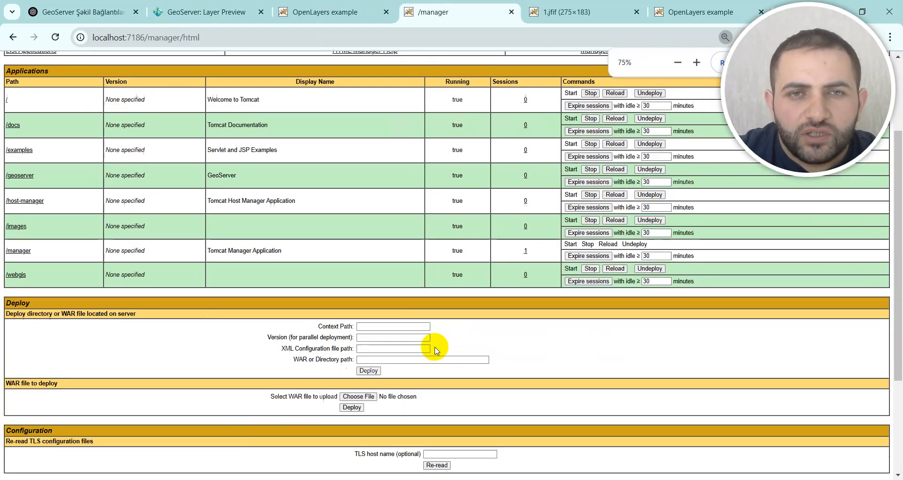
{"action": "scroll", "coordinate": [420, 339], "scroll_direction": "up", "scroll_amount": 4}
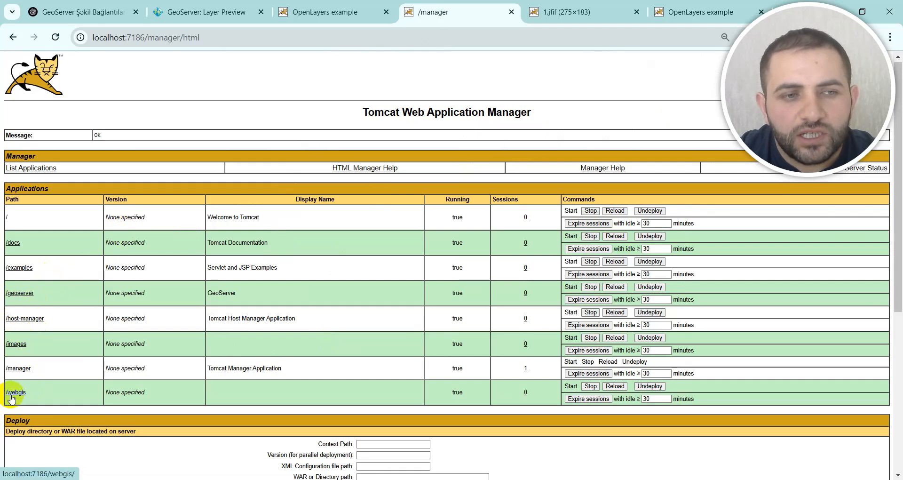
{"action": "left_click", "coordinate": [17, 344]}
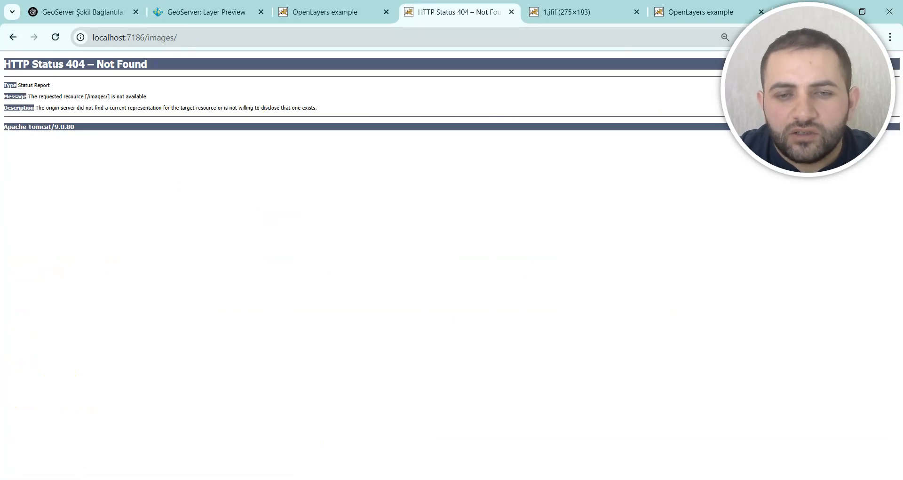
Step: Copy the file name 1.jfif from the images folder, load localhost:7186/images/1.jfif in Chrome, and minimize the folder window
{"action": "left_click", "coordinate": [528, 432]}
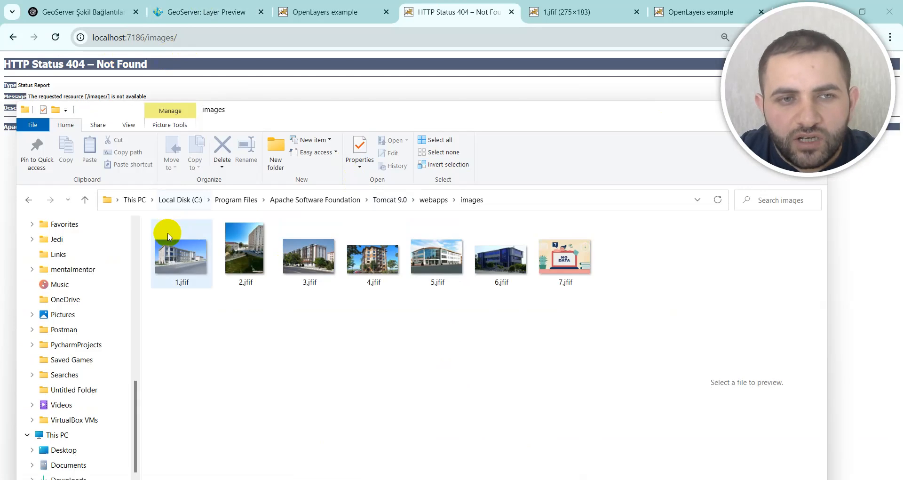
{"action": "left_click", "coordinate": [187, 283]}
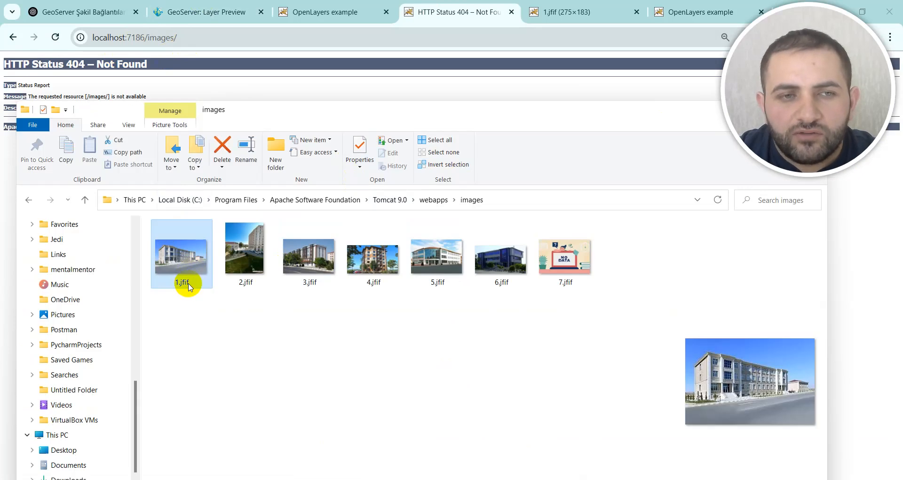
{"action": "left_click", "coordinate": [183, 282]}
{"action": "double_click", "coordinate": [176, 281]}
{"action": "key", "text": "ctrl+c"}
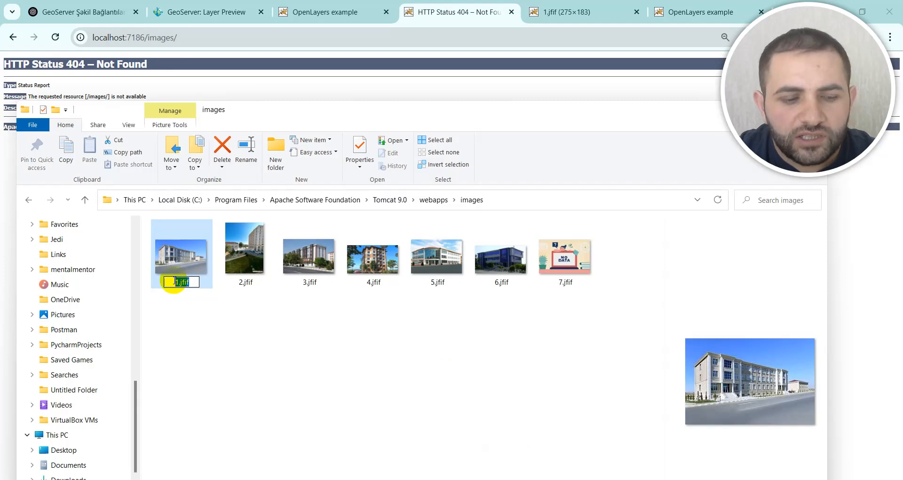
{"action": "left_click", "coordinate": [230, 37]}
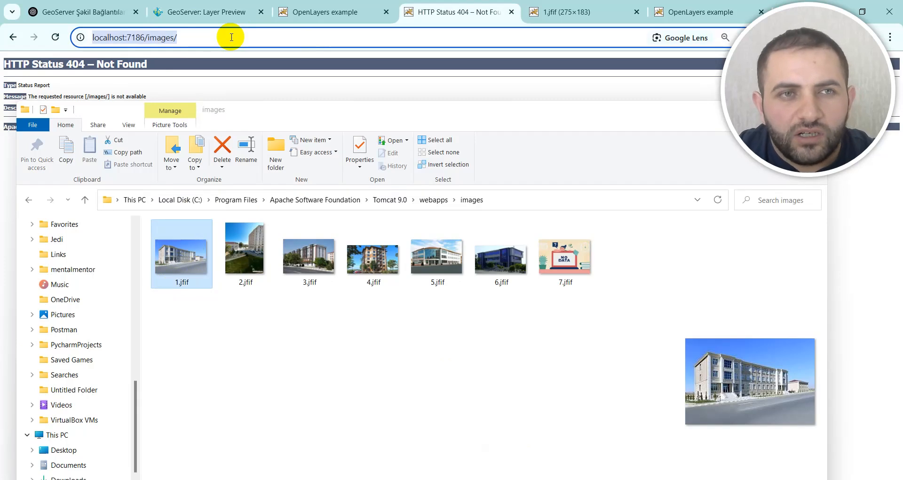
{"action": "key", "text": "ctrl+v"}
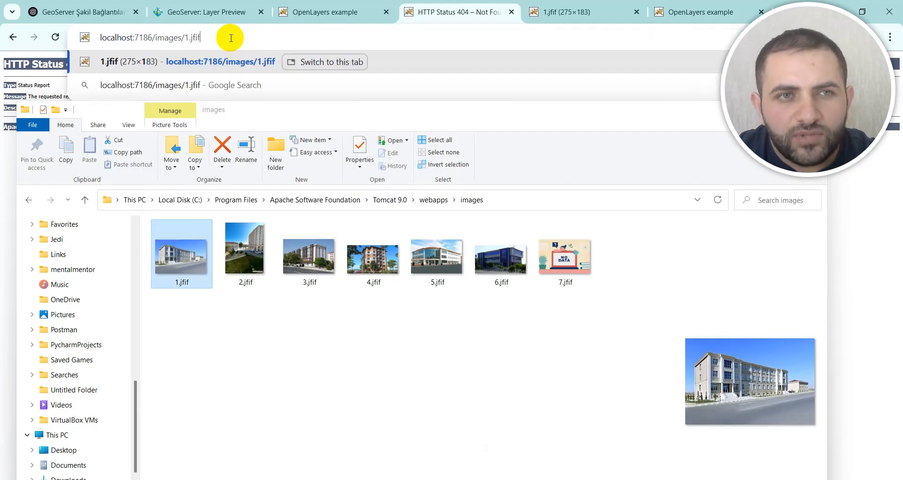
{"action": "key", "text": "Return"}
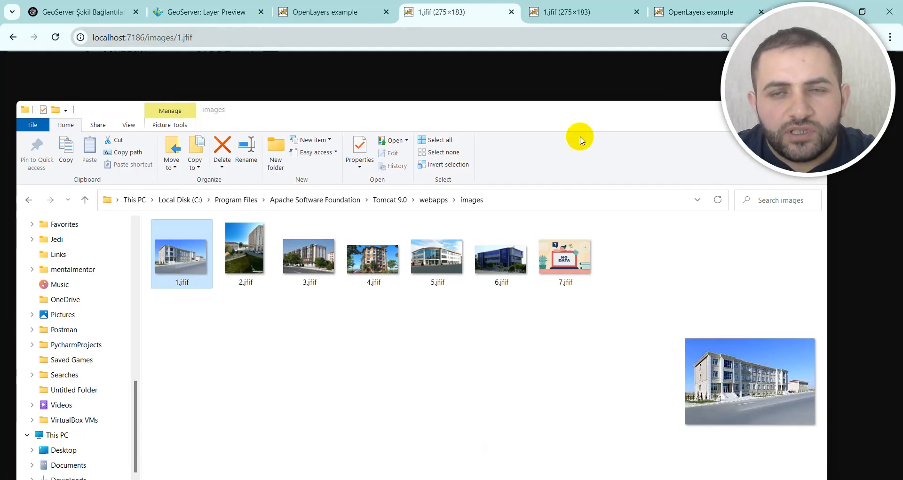
{"action": "left_click_drag", "start_coordinate": [669, 118], "coordinate": [550, 160]}
{"action": "left_click", "coordinate": [640, 152]}
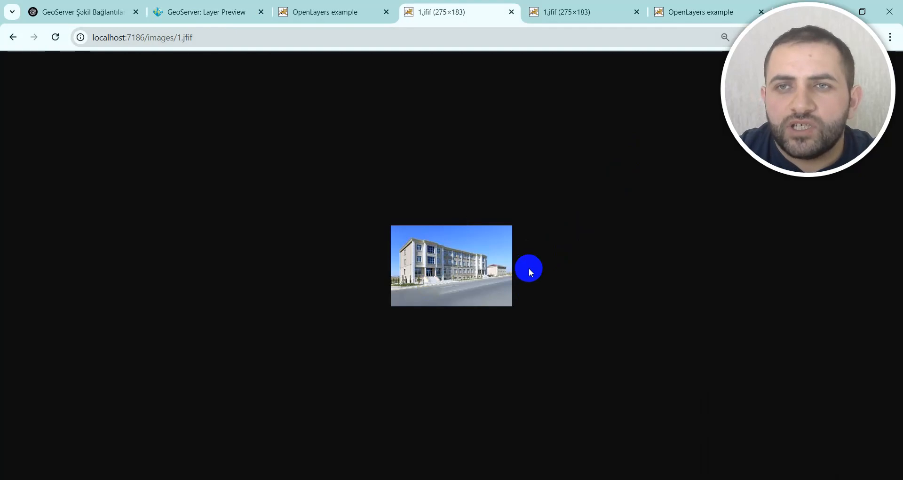
Step: Highlight the full image address and its localhost:7186/ part, and compare it with the Tomcat images folder
{"action": "left_click", "coordinate": [229, 37]}
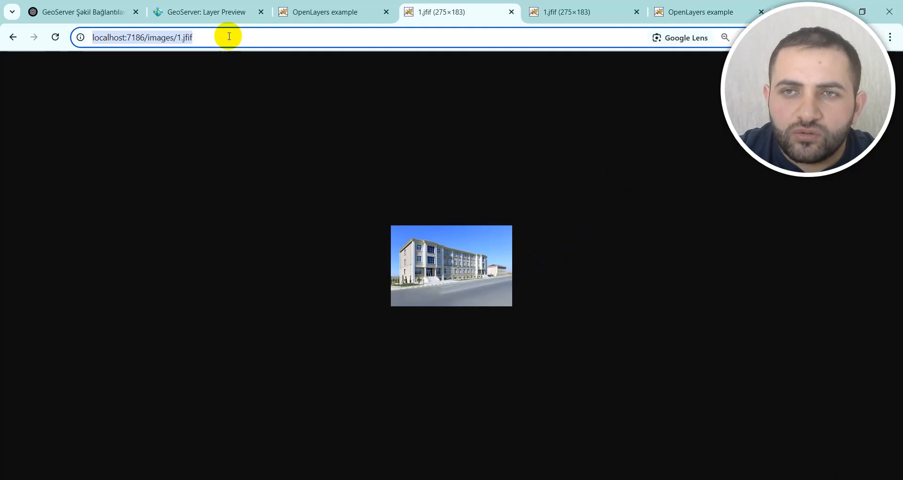
{"action": "left_click", "coordinate": [229, 37]}
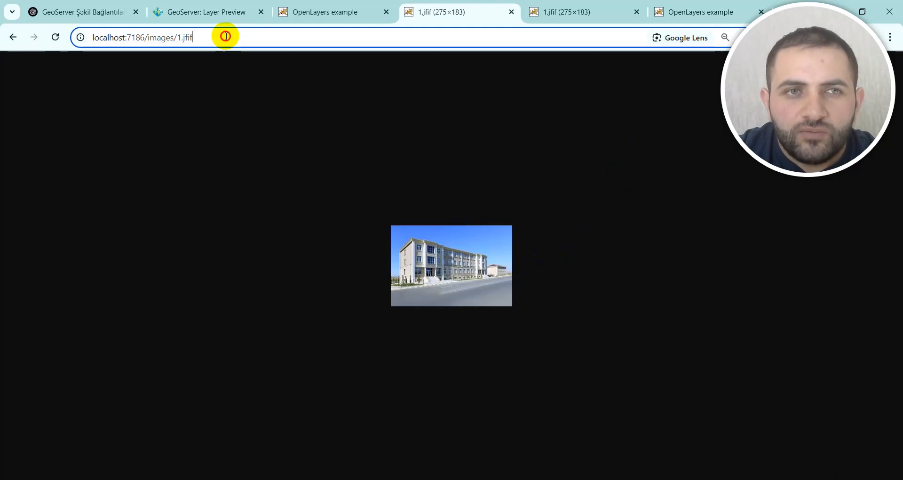
{"action": "left_click_drag", "start_coordinate": [225, 36], "coordinate": [90, 39]}
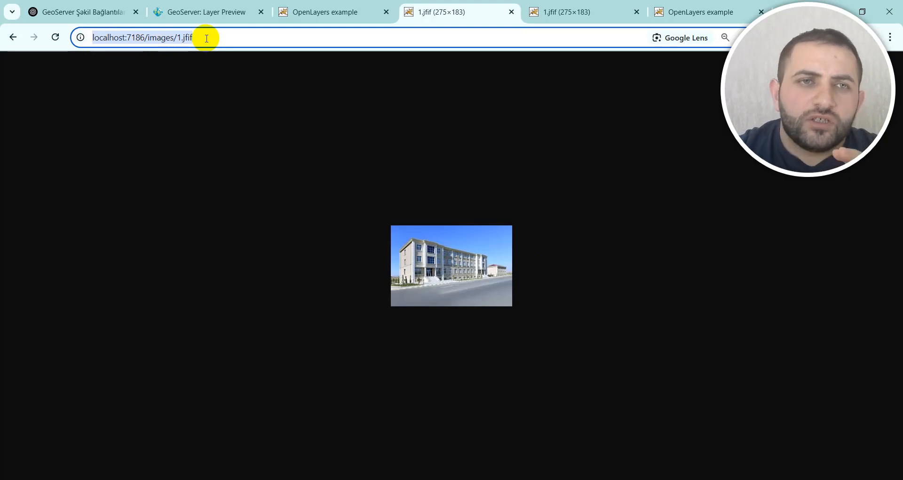
{"action": "left_click", "coordinate": [224, 36]}
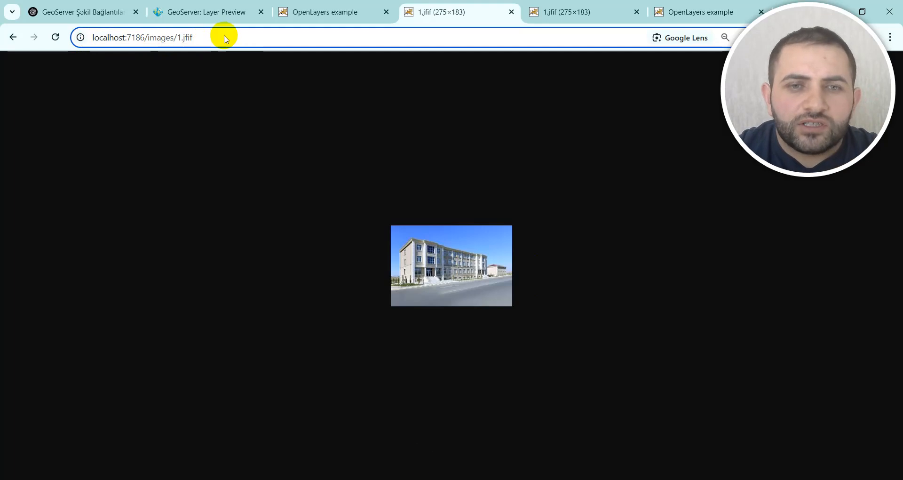
{"action": "key", "text": "alt+Tab"}
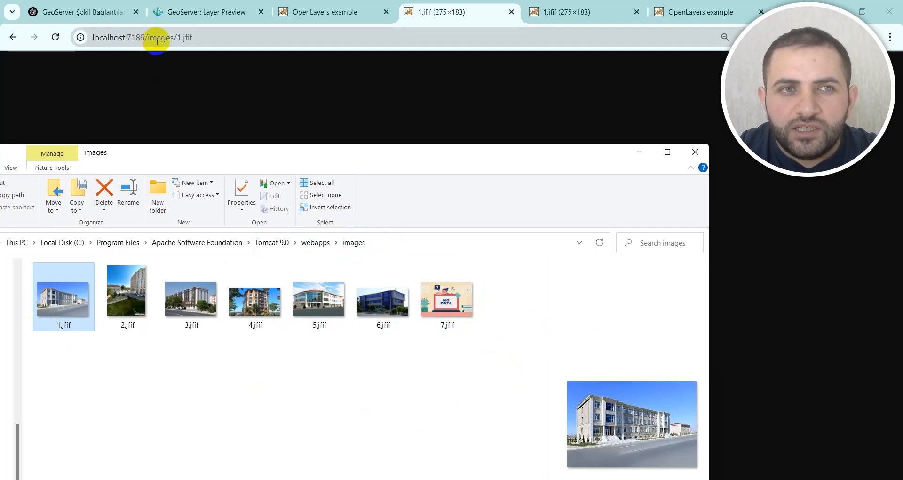
{"action": "left_click_drag", "start_coordinate": [148, 37], "coordinate": [83, 37]}
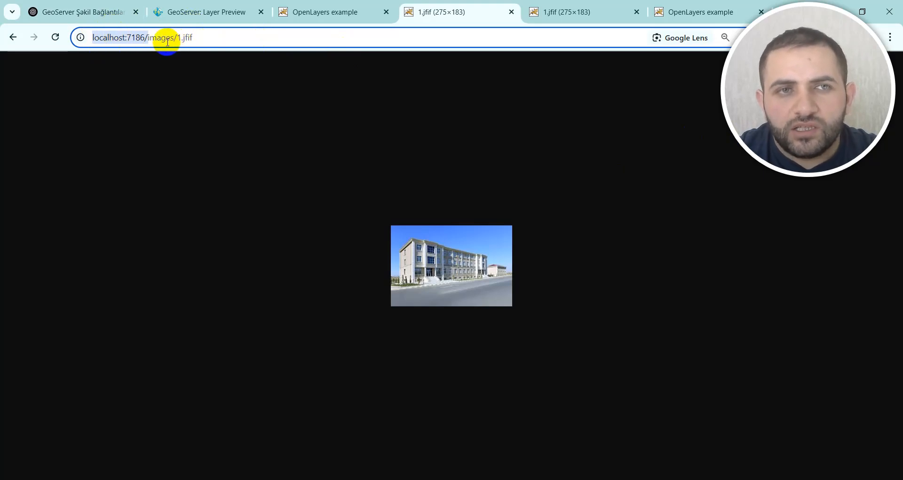
{"action": "left_click", "coordinate": [228, 37]}
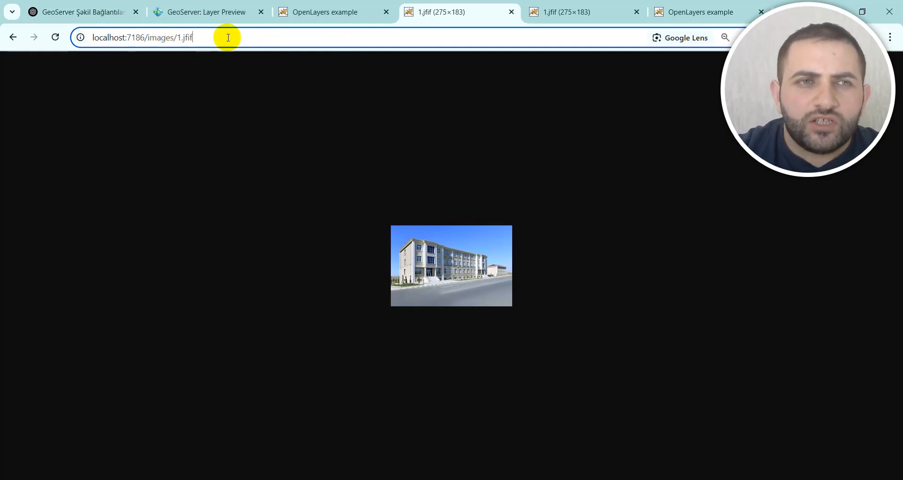
{"action": "mouse_move", "coordinate": [555, 479]}
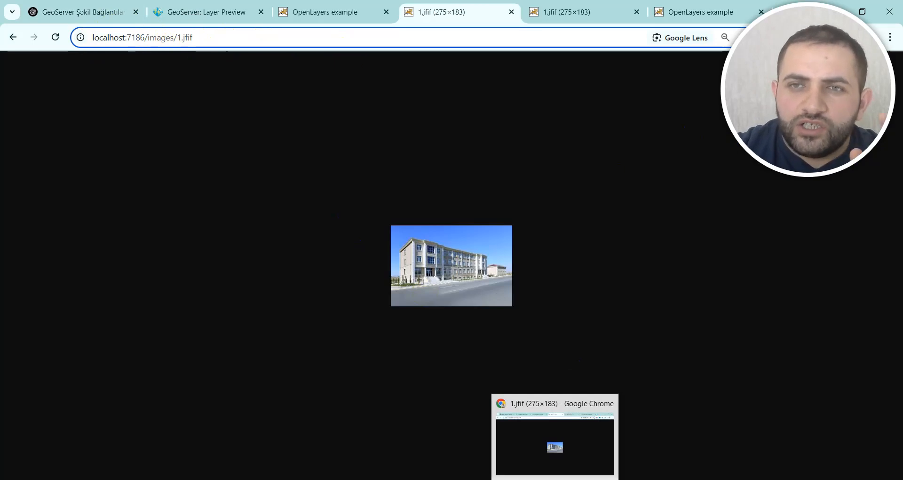
Step: Replace the file name in the image address to load localhost:7186/images/2.jfif, and select the full address
{"action": "mouse_move", "coordinate": [658, 479]}
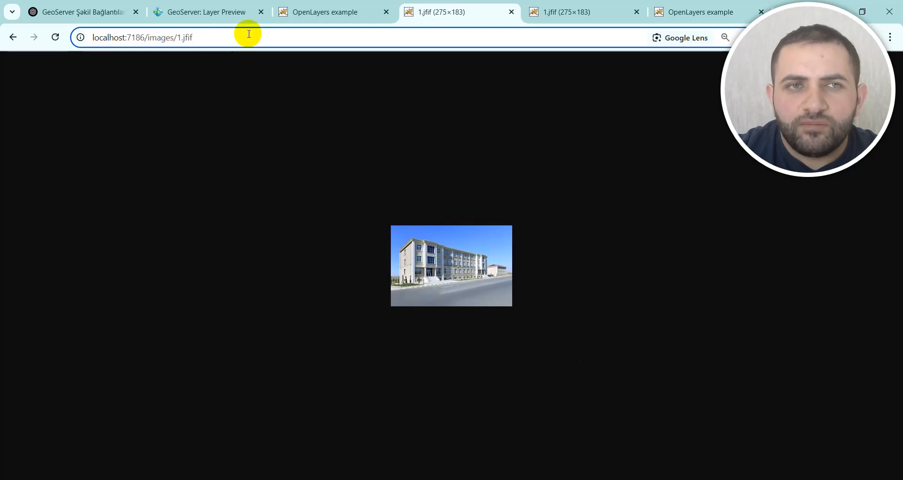
{"action": "left_click", "coordinate": [175, 40]}
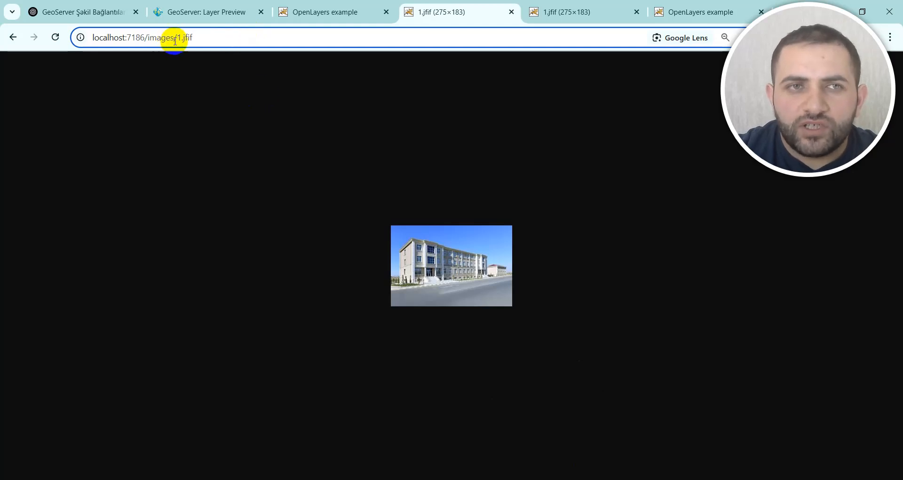
{"action": "left_click", "coordinate": [179, 37]}
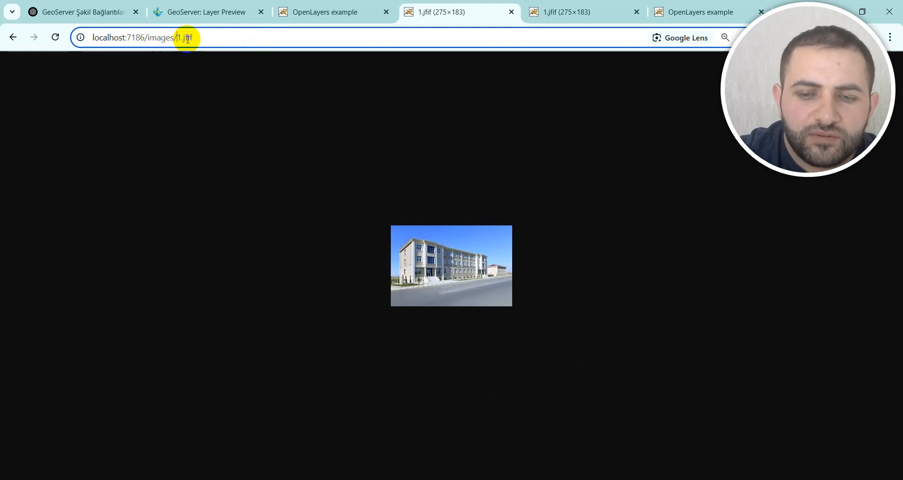
{"action": "key", "text": "Delete"}
{"action": "type", "text": "2"}
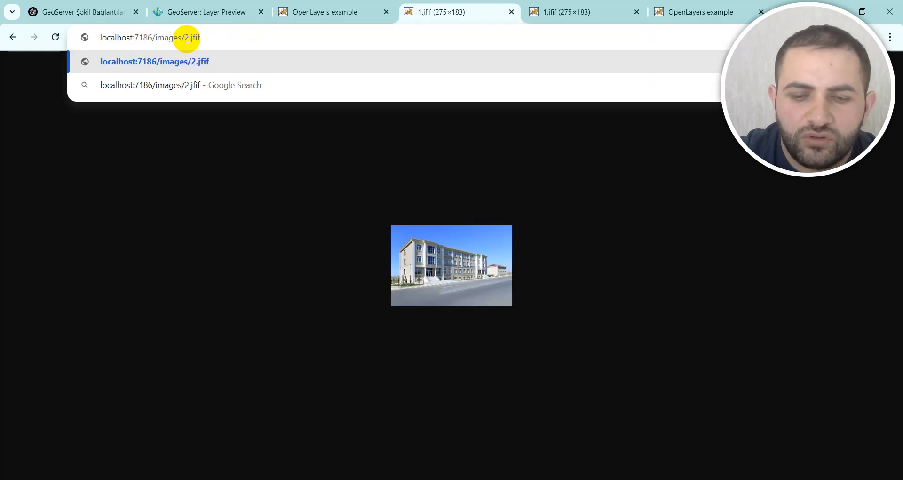
{"action": "key", "text": "Return"}
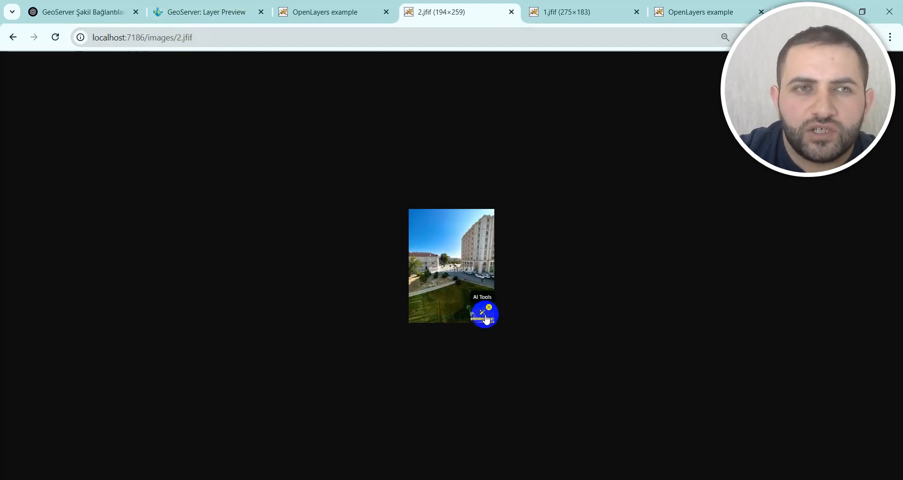
{"action": "left_click", "coordinate": [242, 39]}
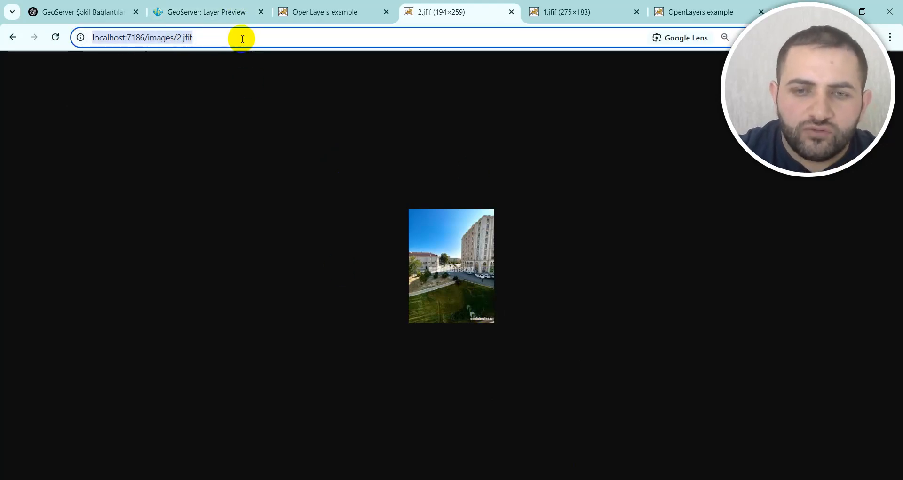
Step: Switch to QGIS and examine the building footprints of the Naxchivan_Building layer around the oval stadium on the map
{"action": "left_click", "coordinate": [659, 479]}
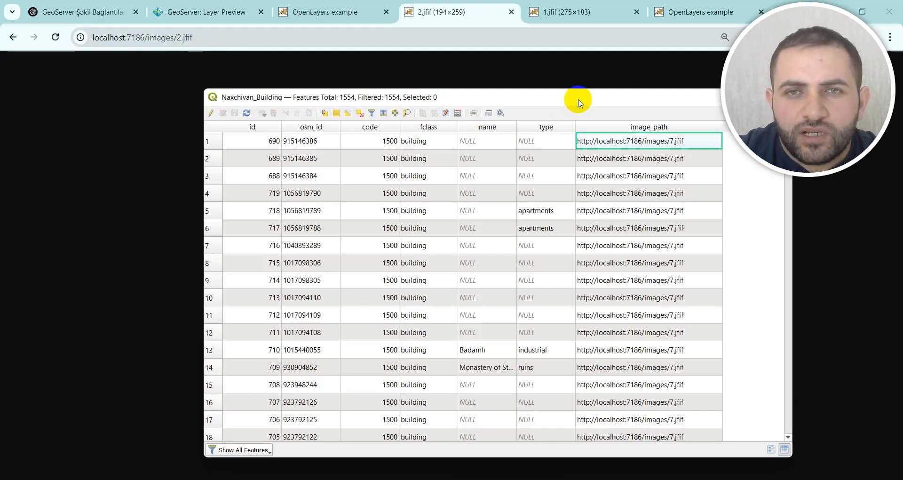
{"action": "left_click", "coordinate": [602, 479]}
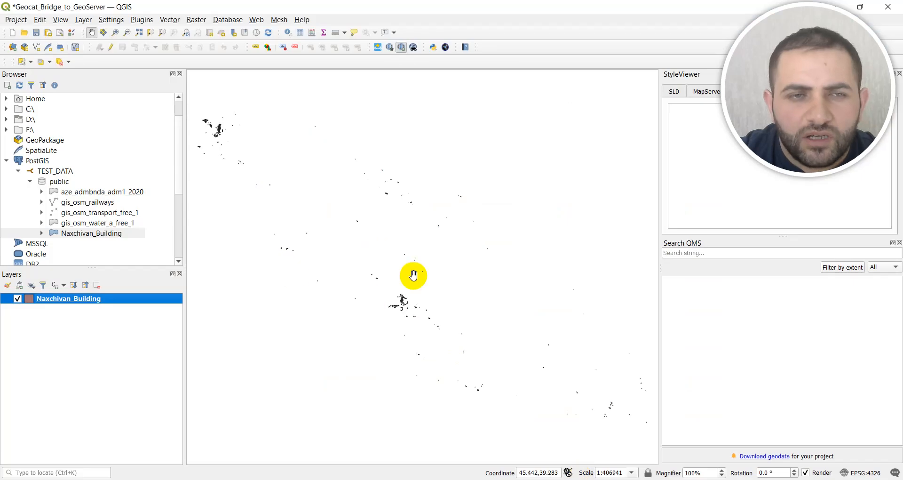
{"action": "scroll", "coordinate": [403, 307], "scroll_direction": "up", "scroll_amount": 4}
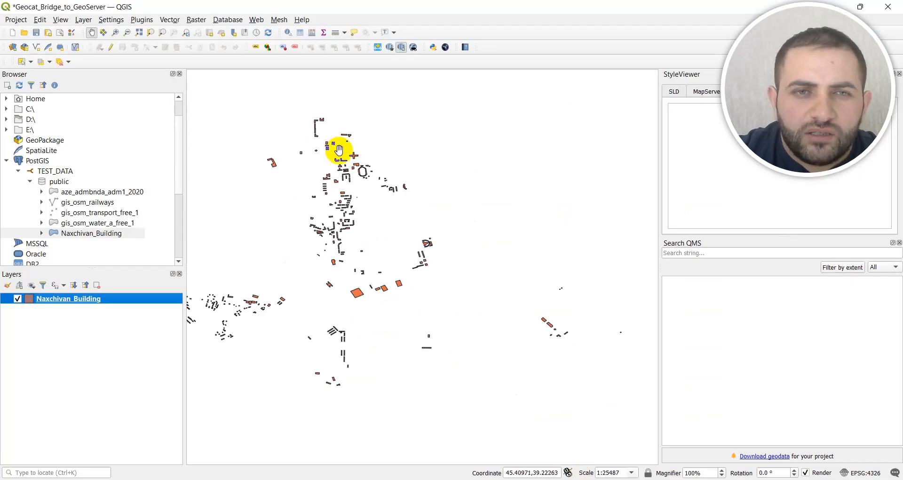
{"action": "left_click_drag", "start_coordinate": [339, 150], "coordinate": [409, 246]}
{"action": "scroll", "coordinate": [383, 212], "scroll_direction": "up", "scroll_amount": 2}
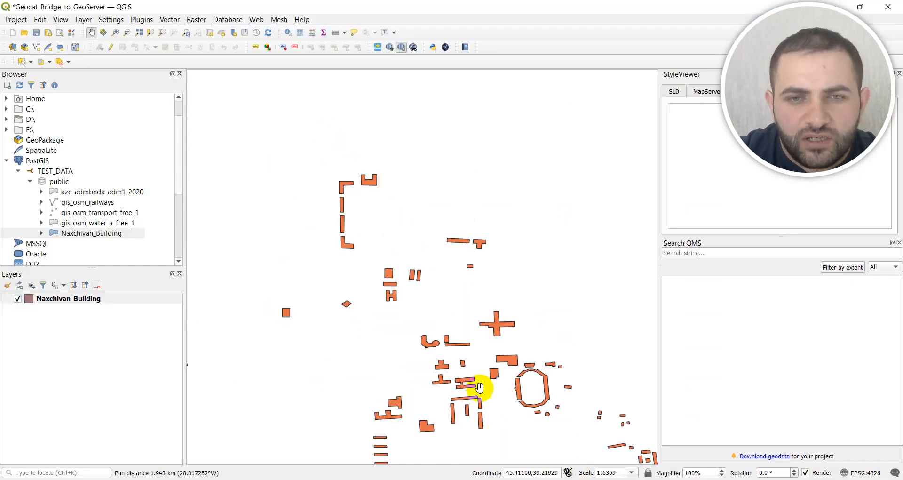
{"action": "left_click_drag", "start_coordinate": [479, 387], "coordinate": [459, 323]}
{"action": "scroll", "coordinate": [468, 311], "scroll_direction": "up", "scroll_amount": 2}
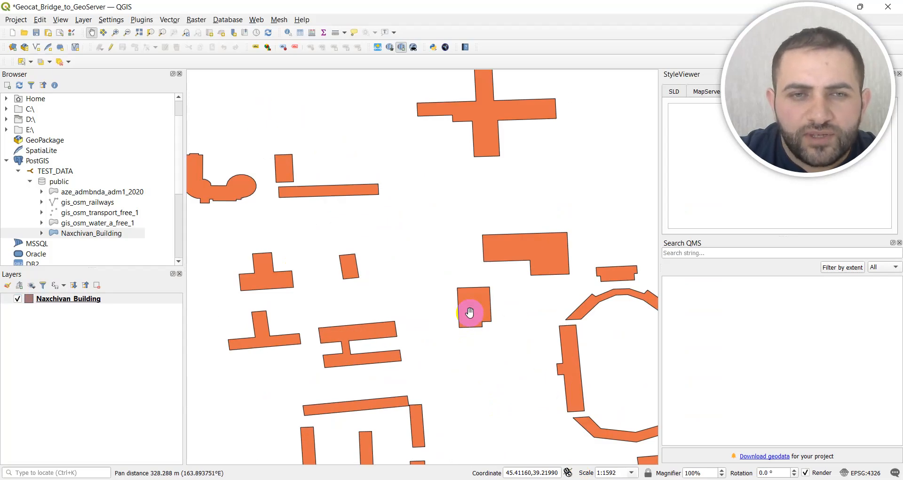
{"action": "scroll", "coordinate": [454, 266], "scroll_direction": "down", "scroll_amount": 1}
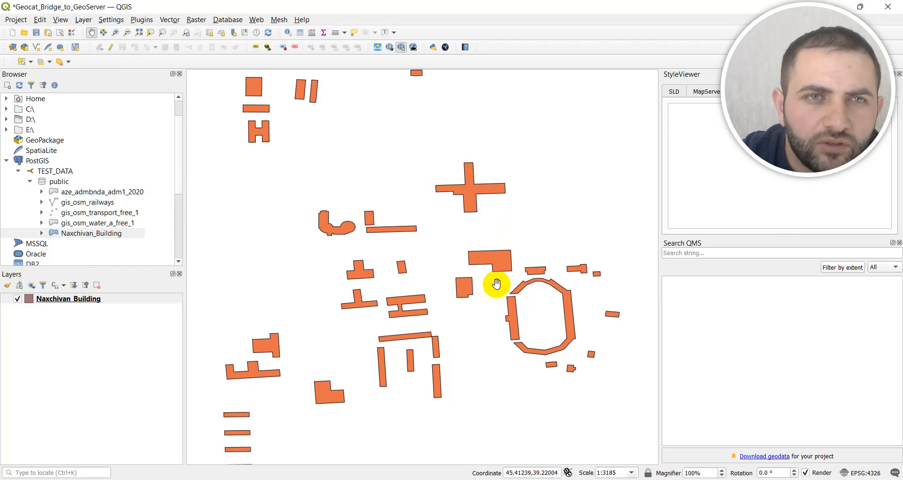
Step: Open the attribute table of the Naxchivan_Building layer, widen it to review the image_path URLs, and return to the map
{"action": "left_click", "coordinate": [74, 299]}
{"action": "right_click", "coordinate": [75, 298]}
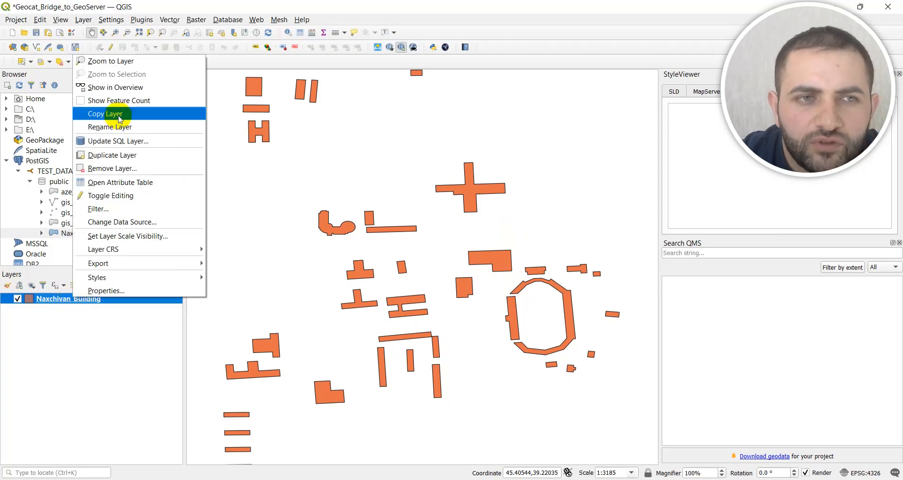
{"action": "left_click", "coordinate": [140, 184]}
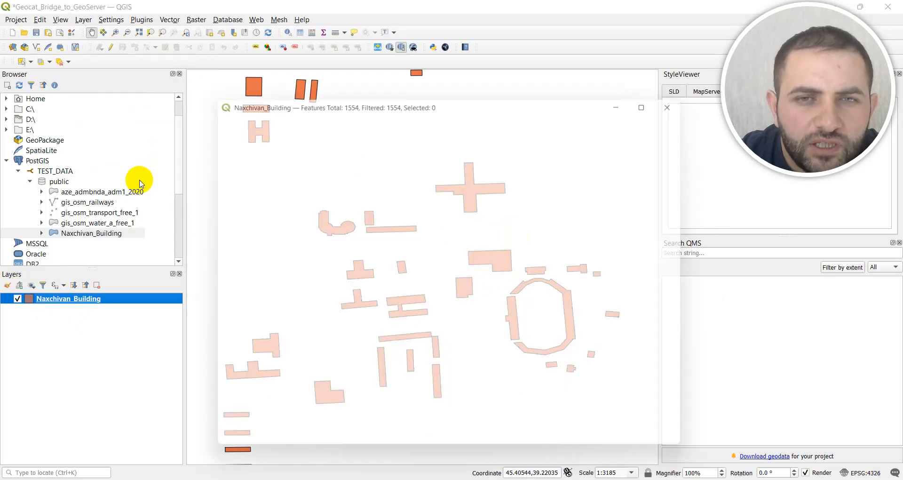
{"action": "left_click_drag", "start_coordinate": [703, 250], "coordinate": [788, 258]}
{"action": "left_click", "coordinate": [697, 231]}
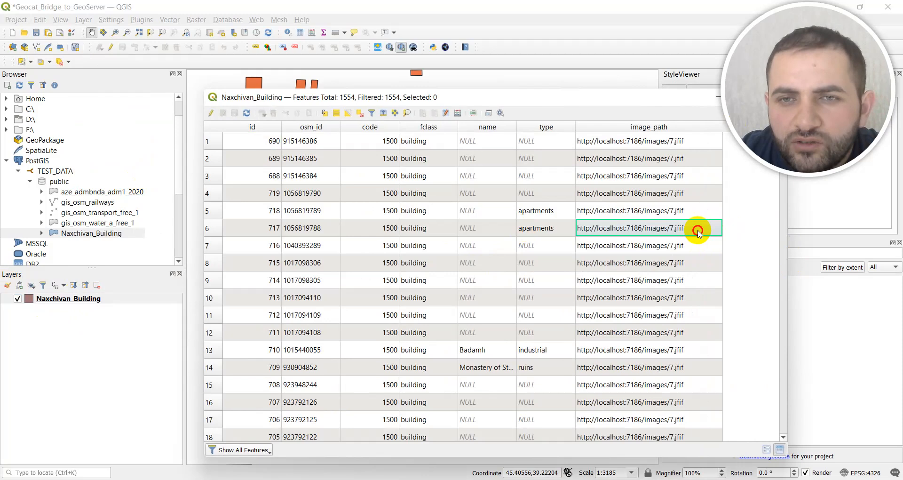
{"action": "right_click", "coordinate": [644, 227]}
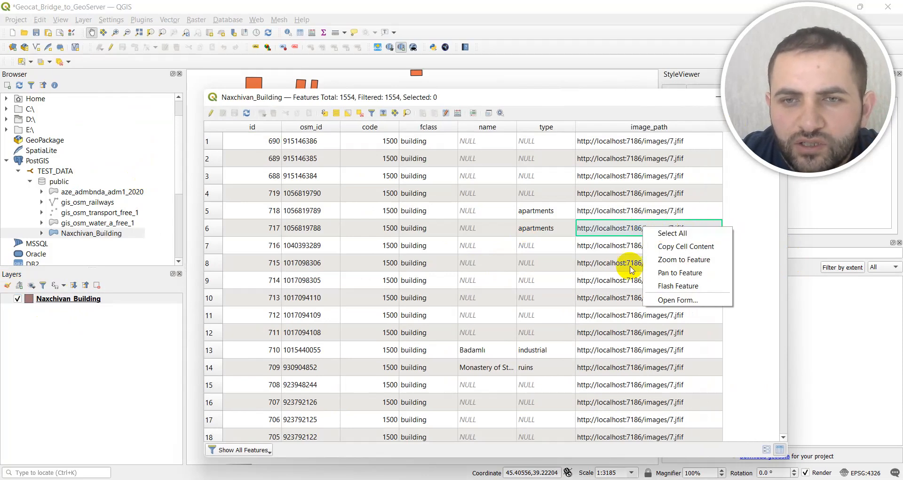
{"action": "left_click", "coordinate": [625, 175]}
{"action": "left_click", "coordinate": [625, 176]}
{"action": "scroll", "coordinate": [624, 242], "scroll_direction": "down", "scroll_amount": 5}
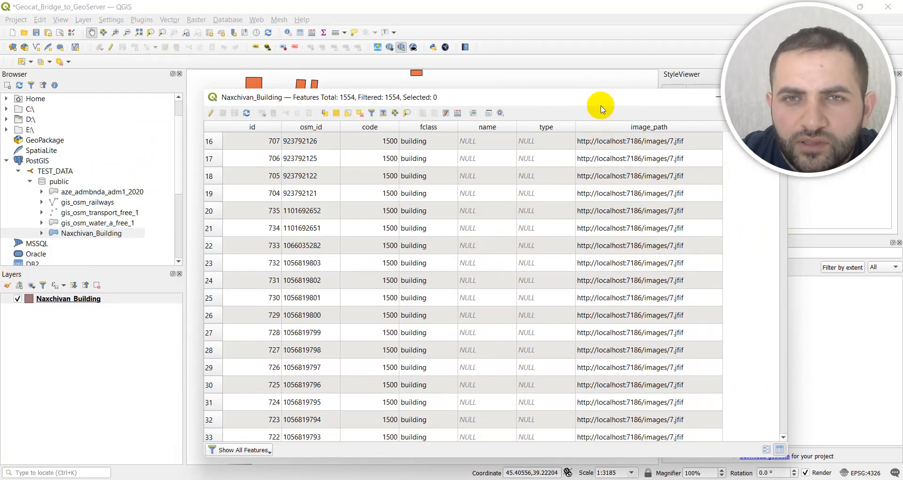
{"action": "left_click_drag", "start_coordinate": [595, 81], "coordinate": [486, 70]}
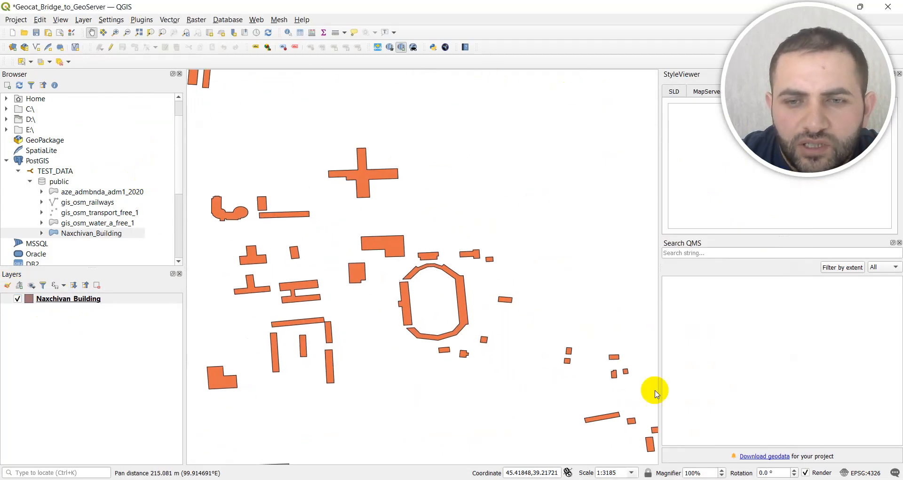
Step: Reopen the Naxchivan_Building attribute table, bring the whole image_path column into view, and close the table
{"action": "left_click", "coordinate": [67, 300]}
{"action": "right_click", "coordinate": [67, 300]}
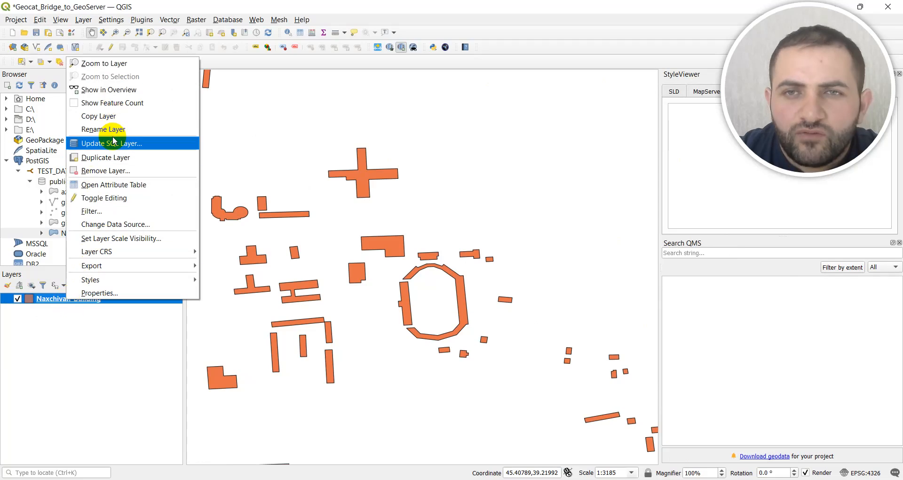
{"action": "left_click", "coordinate": [105, 185]}
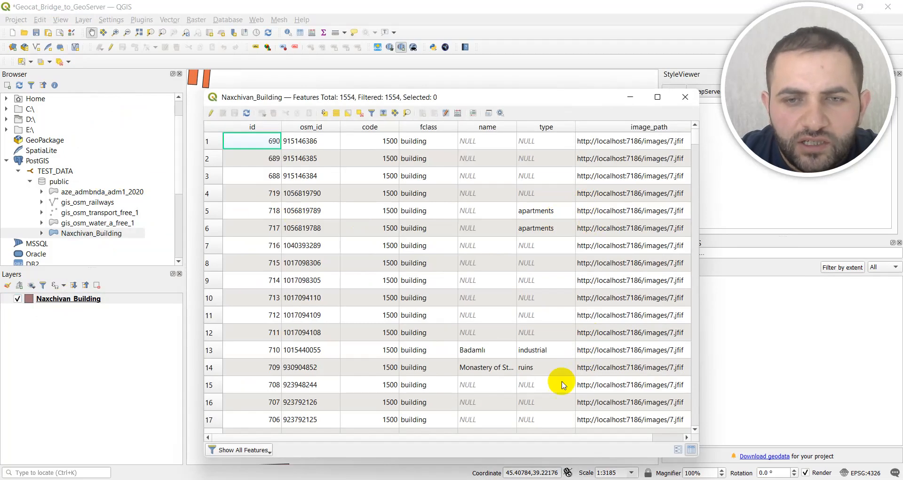
{"action": "left_click_drag", "start_coordinate": [502, 437], "coordinate": [579, 436]}
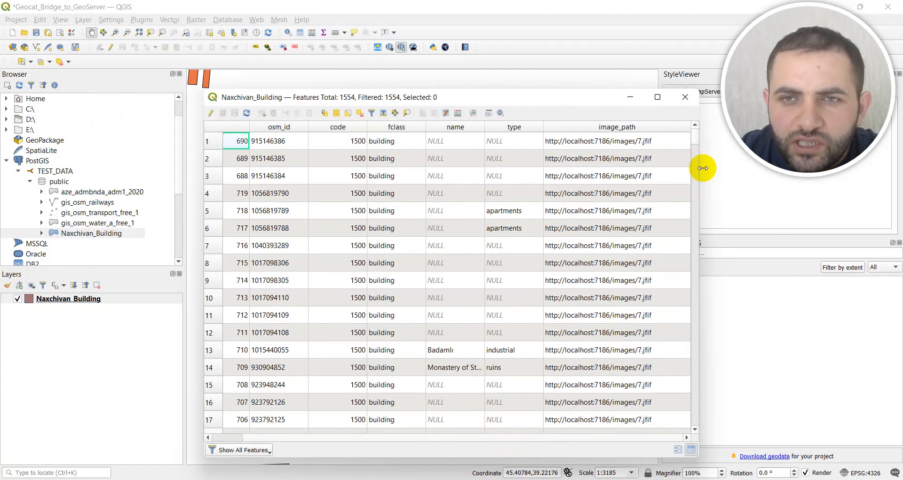
{"action": "left_click_drag", "start_coordinate": [703, 169], "coordinate": [715, 173]}
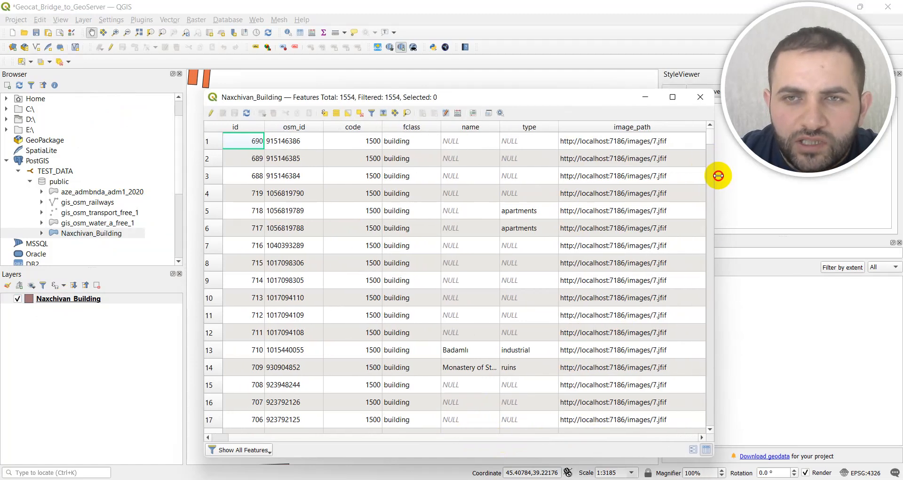
{"action": "left_click_drag", "start_coordinate": [711, 139], "coordinate": [685, 137]}
{"action": "left_click", "coordinate": [700, 97]}
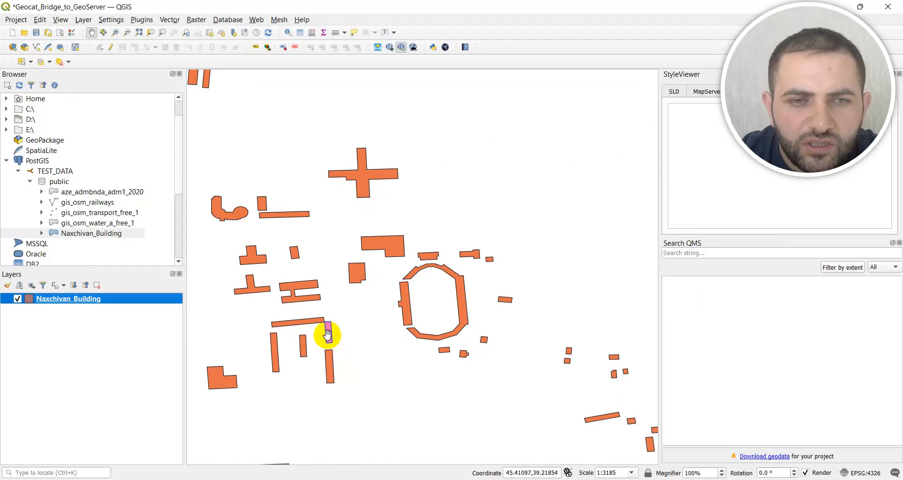
{"action": "left_click_drag", "start_coordinate": [328, 334], "coordinate": [423, 266]}
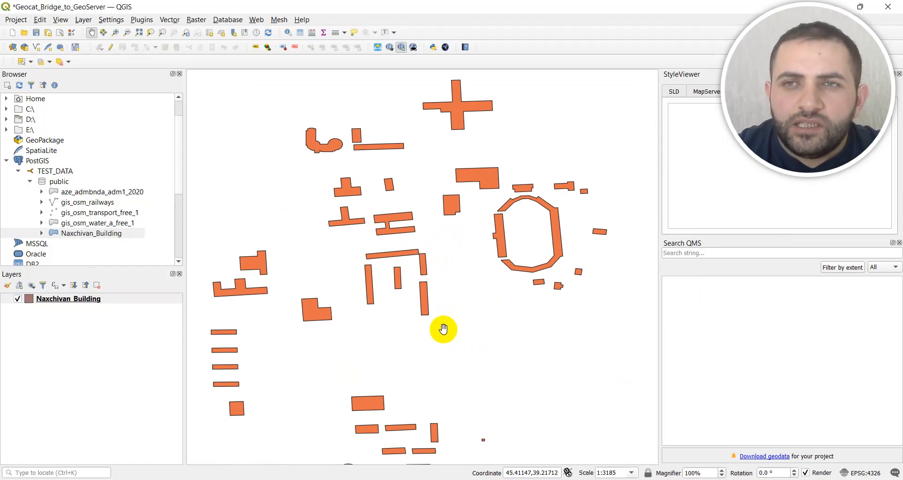
Step: Switch to Chrome, open the OpenLayers preview of Naxchivan_Building from GeoServer's Layer Preview, and zoom in on the buildings around the stadium
{"action": "mouse_move", "coordinate": [555, 479]}
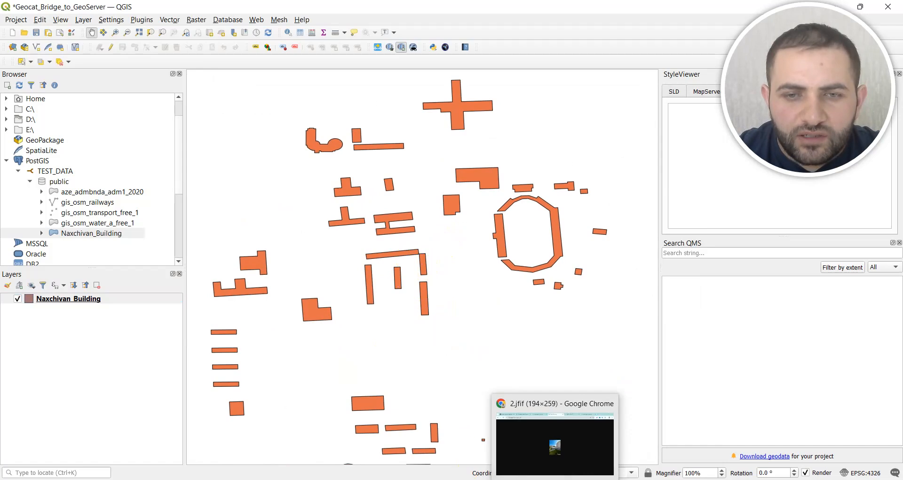
{"action": "left_click", "coordinate": [555, 445]}
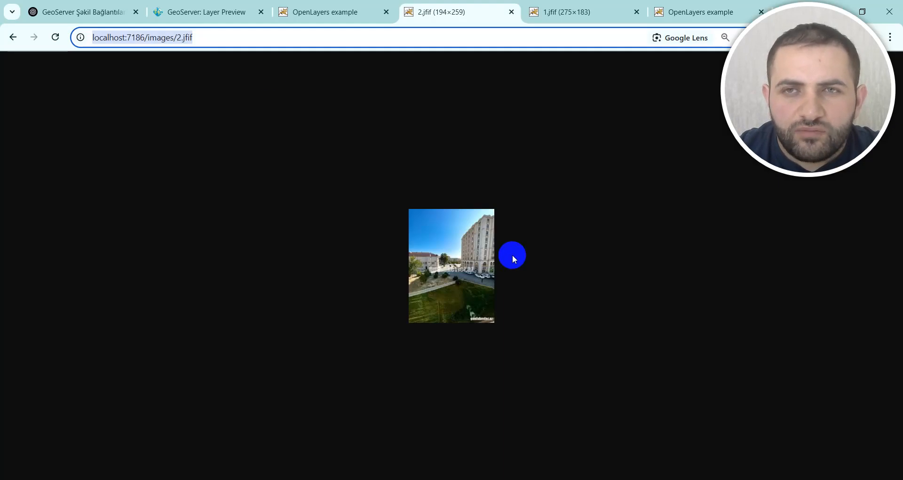
{"action": "left_click", "coordinate": [217, 10]}
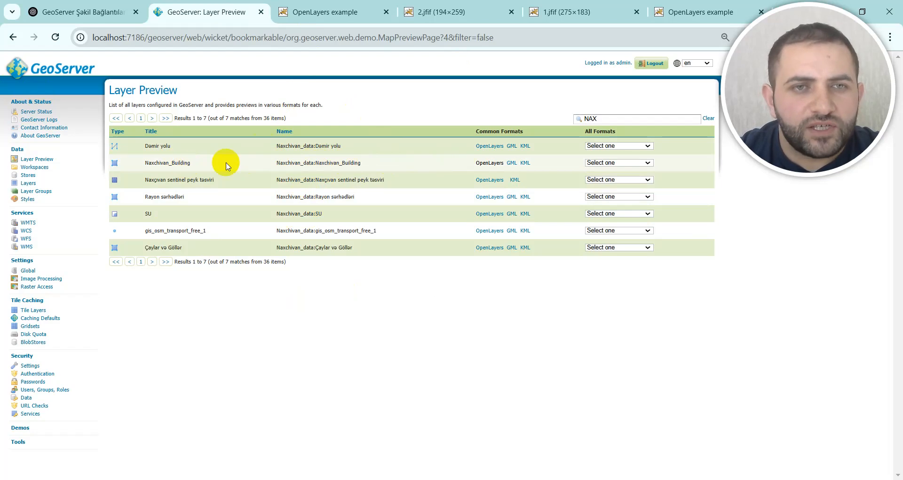
{"action": "left_click", "coordinate": [489, 164]}
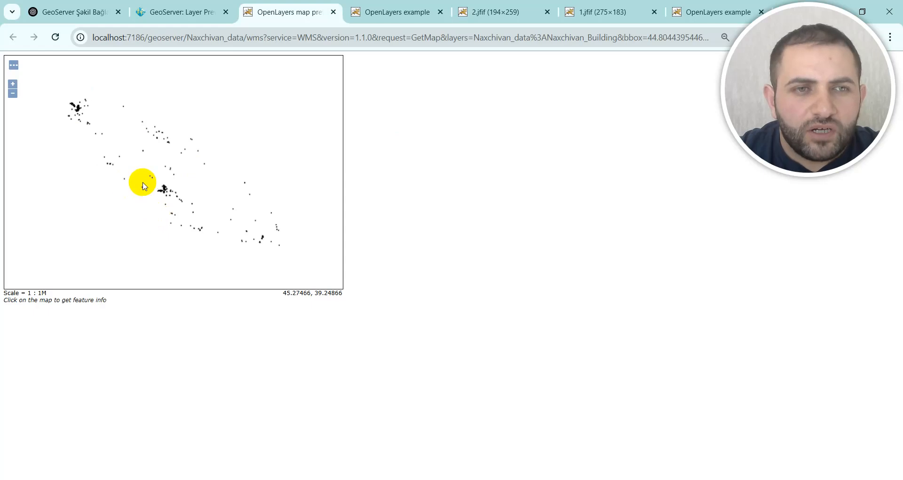
{"action": "scroll", "coordinate": [141, 183], "scroll_direction": "up", "scroll_amount": 2}
{"action": "scroll", "coordinate": [222, 201], "scroll_direction": "up", "scroll_amount": 4}
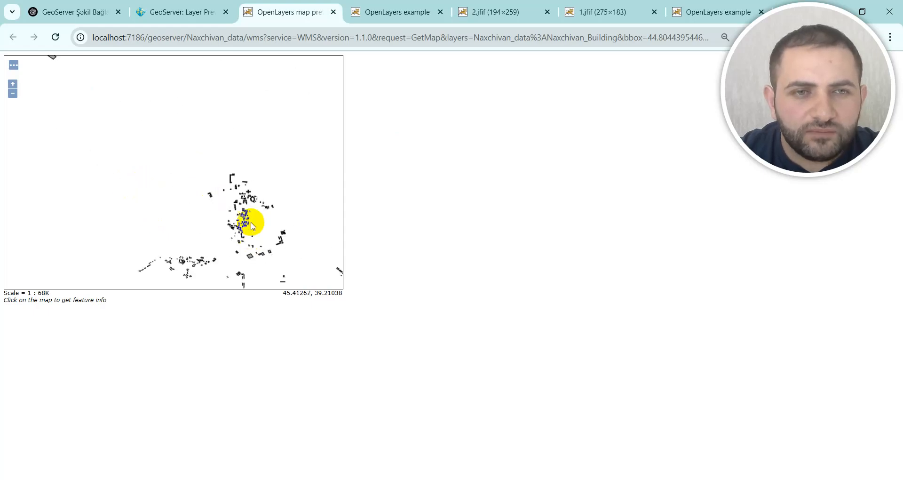
{"action": "scroll", "coordinate": [248, 185], "scroll_direction": "up", "scroll_amount": 1}
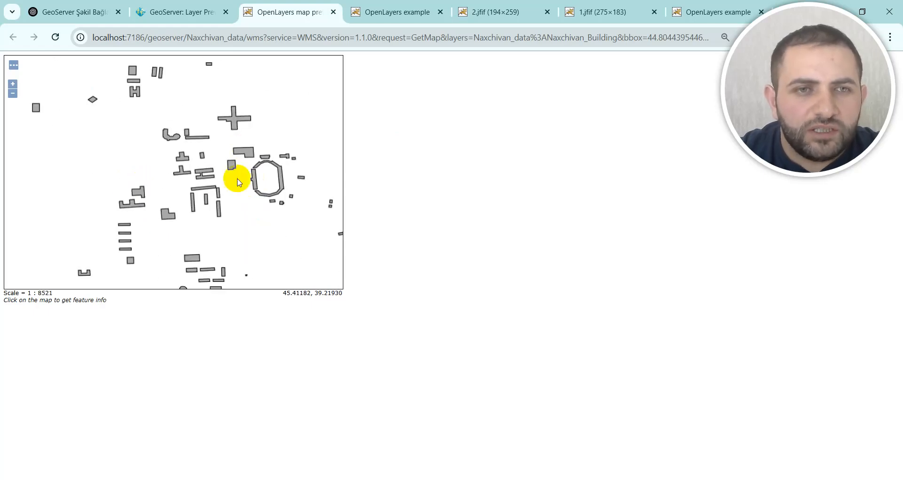
Step: Query the feature info of two buildings in the map preview, and bring up the Tomcat images folder for comparison
{"action": "left_click", "coordinate": [203, 190]}
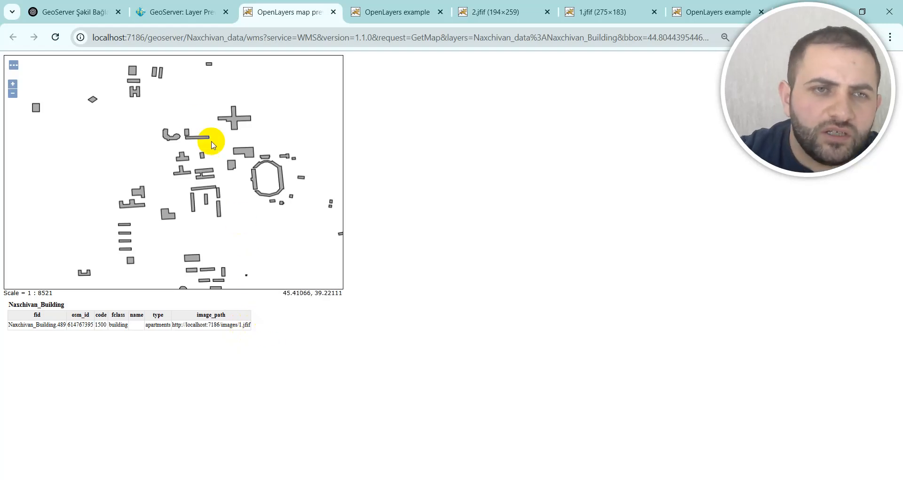
{"action": "left_click", "coordinate": [247, 151]}
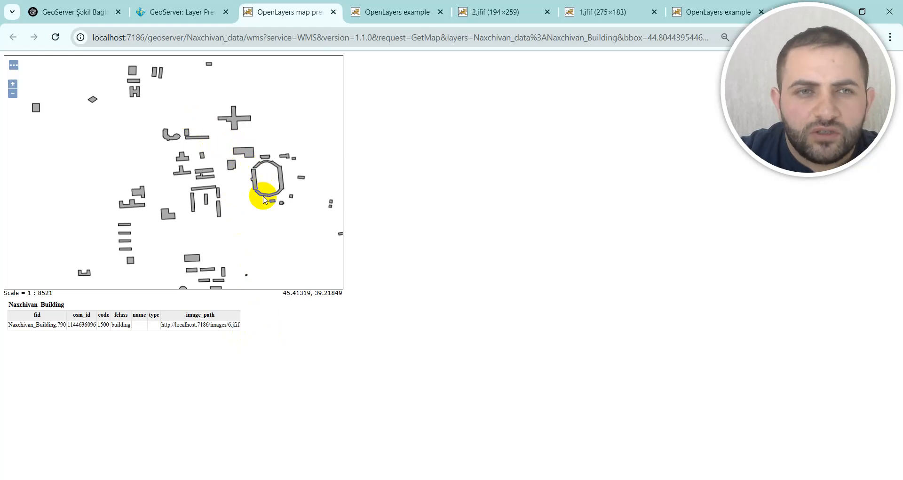
{"action": "left_click", "coordinate": [181, 10]}
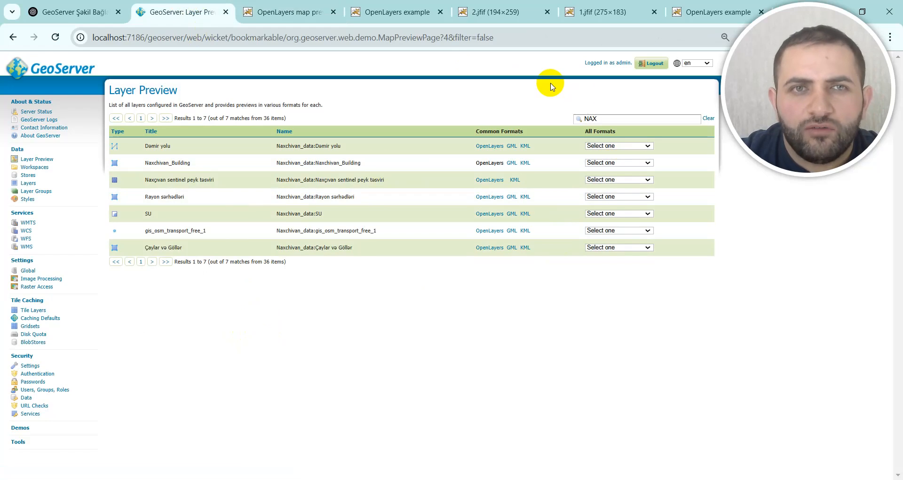
{"action": "left_click", "coordinate": [274, 5]}
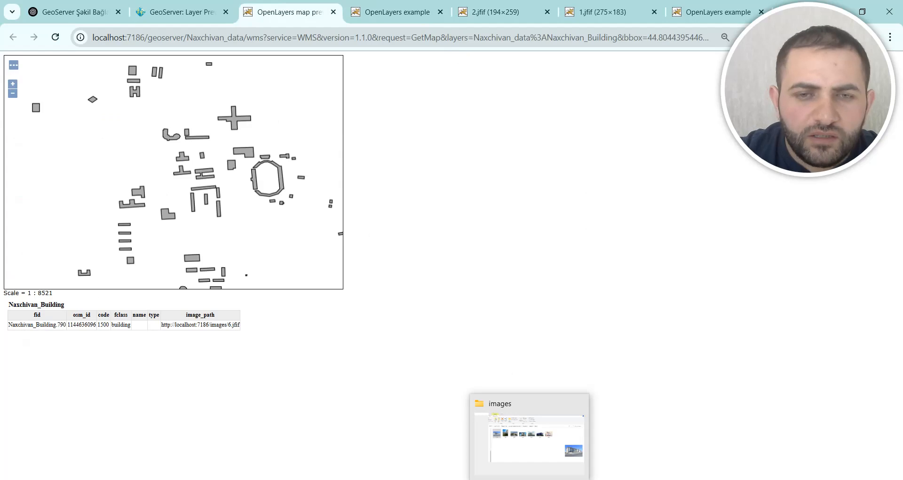
{"action": "left_click", "coordinate": [529, 479]}
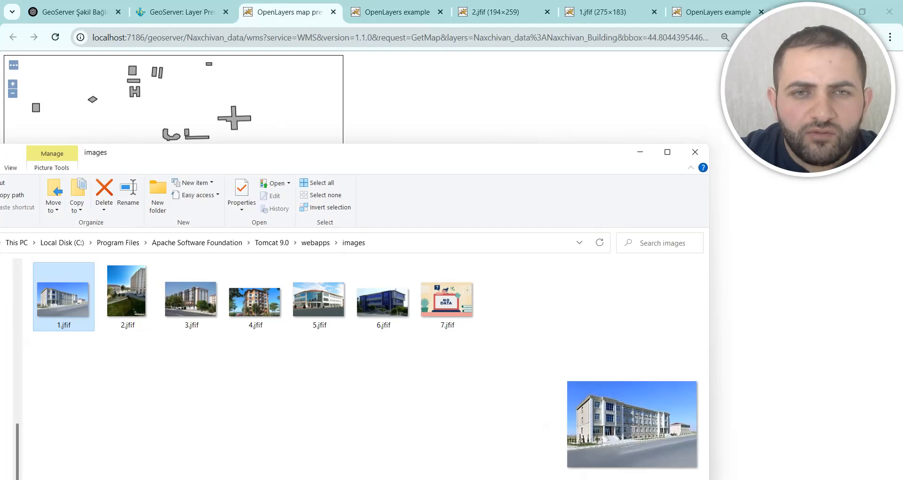
Step: Go up to Tomcat's webapps folder, reposition the file window, and open the webgis folder to see its HTML pages
{"action": "left_click", "coordinate": [315, 244]}
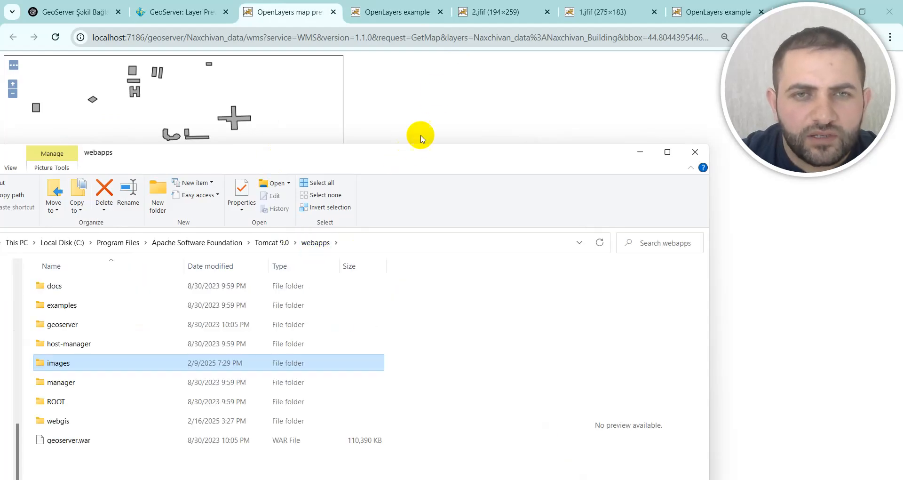
{"action": "left_click_drag", "start_coordinate": [409, 158], "coordinate": [482, 41]}
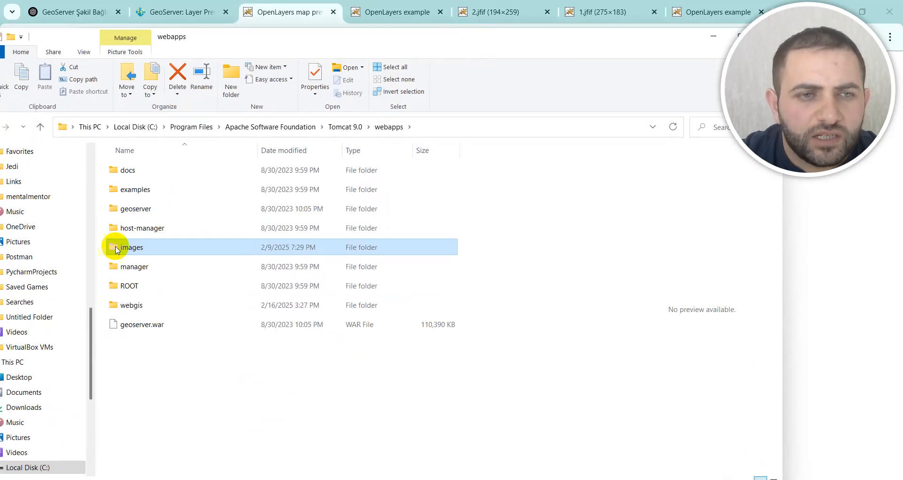
{"action": "left_click", "coordinate": [156, 308]}
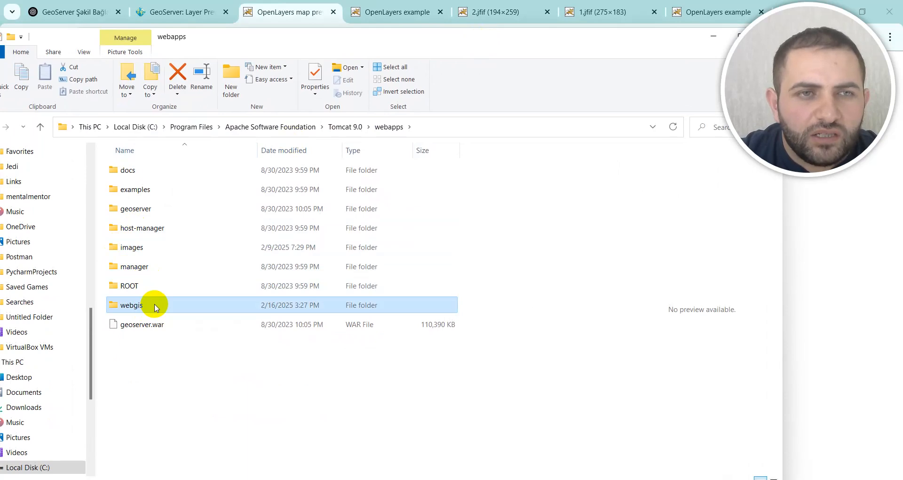
{"action": "double_click", "coordinate": [156, 306]}
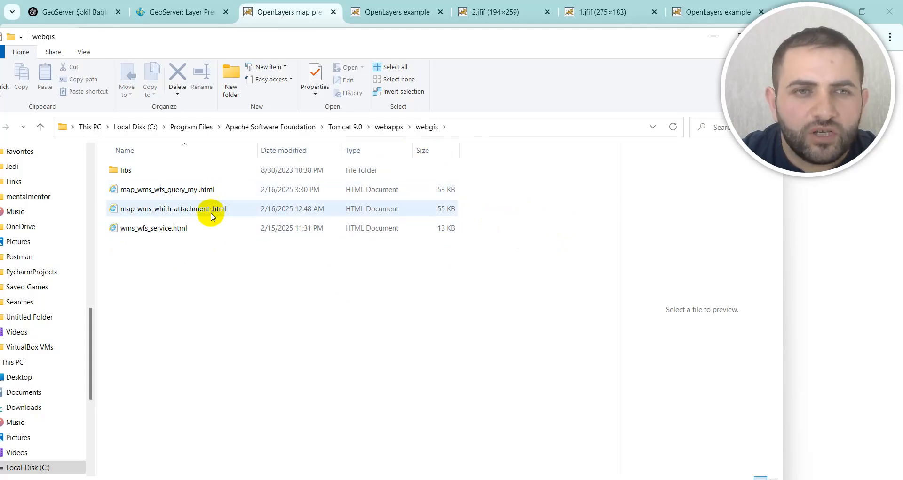
{"action": "mouse_move", "coordinate": [206, 211]}
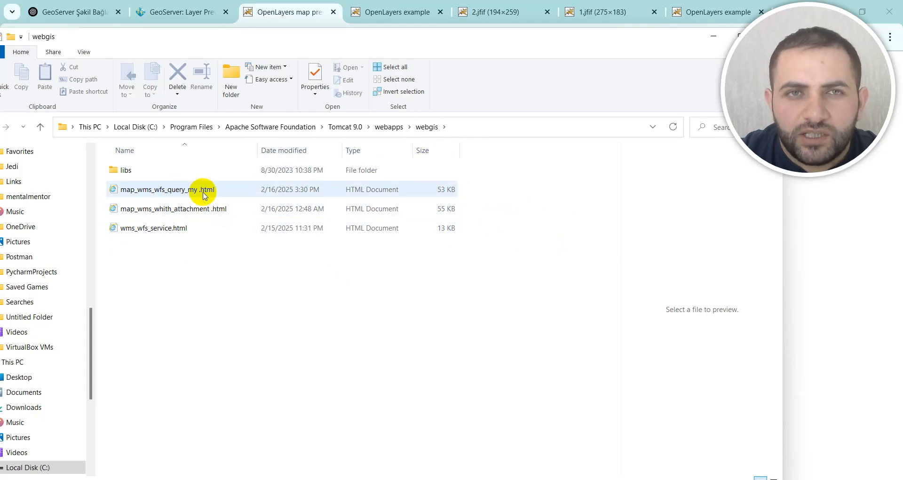
Step: Return to Chrome and close the OpenLayers example and .jfif image pages, keeping the GeoServer Layer Preview and map preview open
{"action": "left_click", "coordinate": [389, 18]}
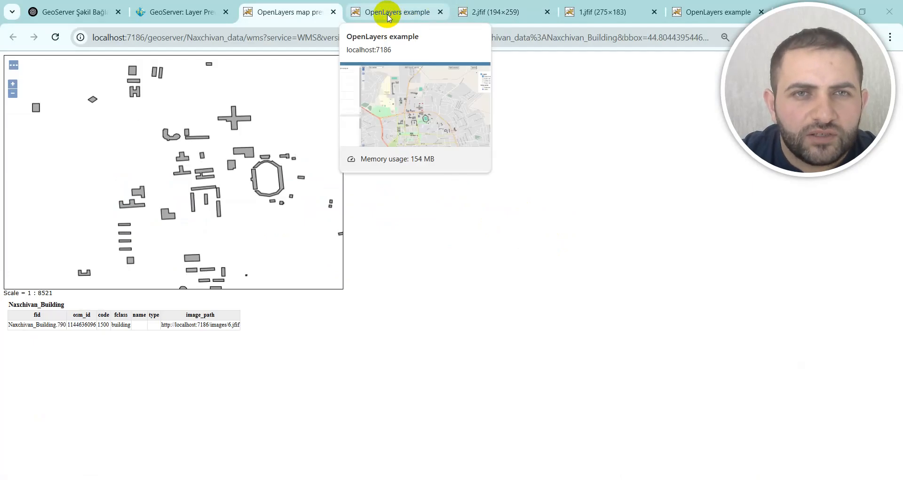
{"action": "left_click", "coordinate": [439, 13]}
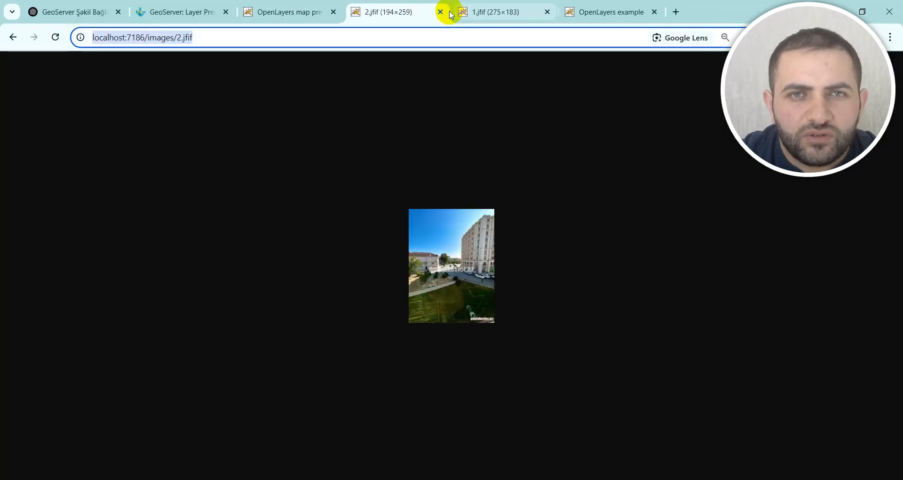
{"action": "left_click", "coordinate": [439, 12]}
{"action": "left_click", "coordinate": [439, 13]}
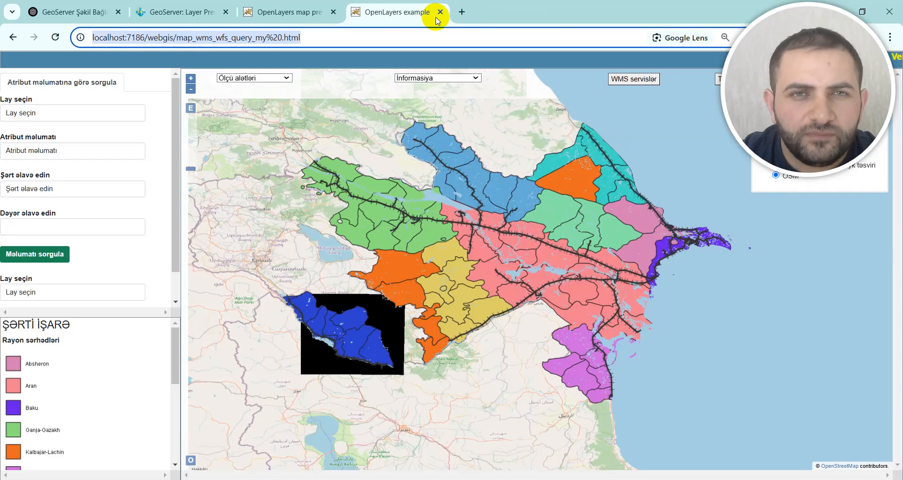
{"action": "left_click", "coordinate": [441, 13]}
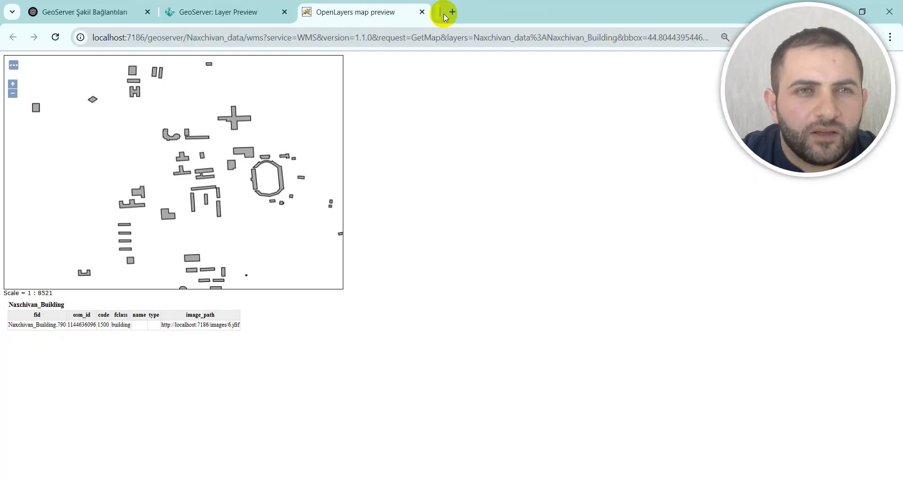
{"action": "left_click", "coordinate": [204, 13]}
{"action": "left_click", "coordinate": [364, 9]}
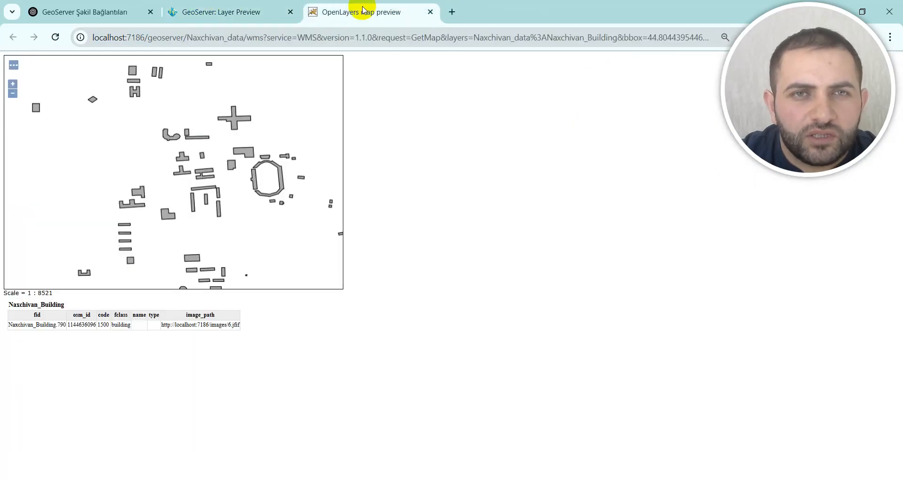
Step: Load the Tomcat home page at localhost:7186 in a new tab and open the /webgis application from the Manager App
{"action": "left_click", "coordinate": [449, 13]}
{"action": "left_click", "coordinate": [293, 32]}
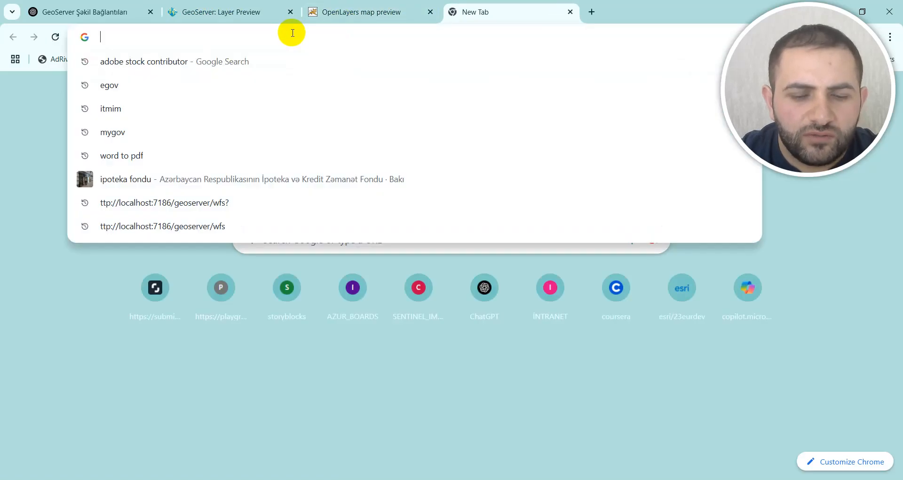
{"action": "type", "text": "lo"}
{"action": "key", "text": "Return"}
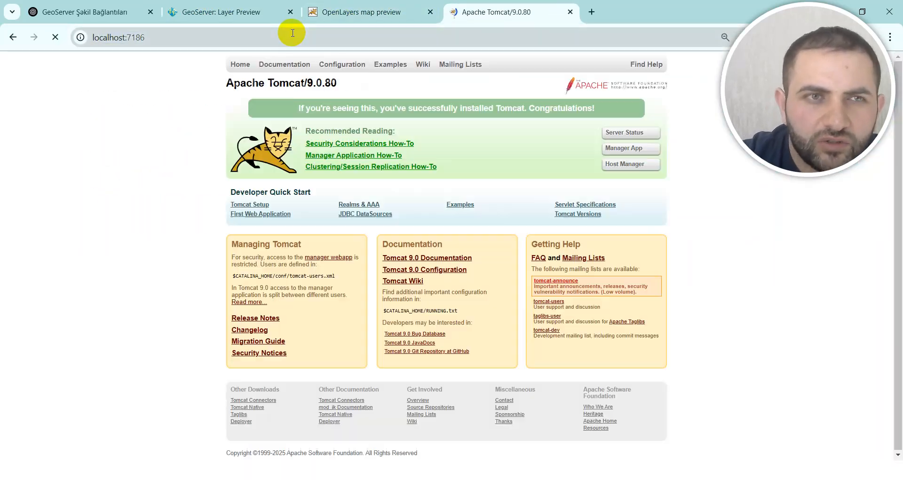
{"action": "left_click", "coordinate": [638, 150]}
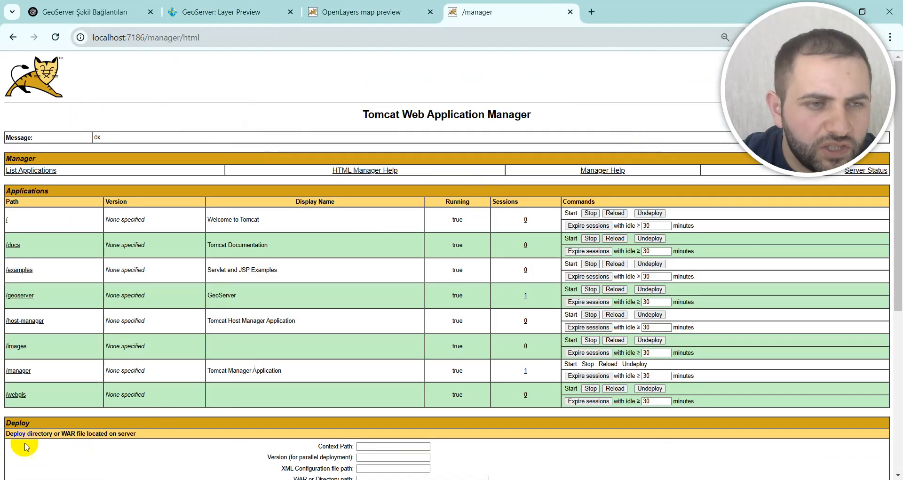
{"action": "left_click", "coordinate": [15, 398]}
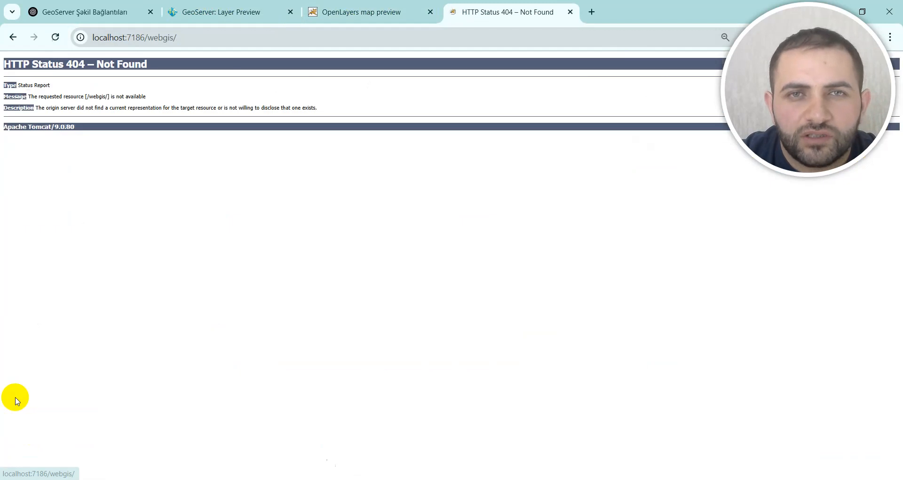
Step: Copy the full name of the map_wms_wfs_query_my .html file from the webgis folder for use in the page address
{"action": "left_click", "coordinate": [205, 43]}
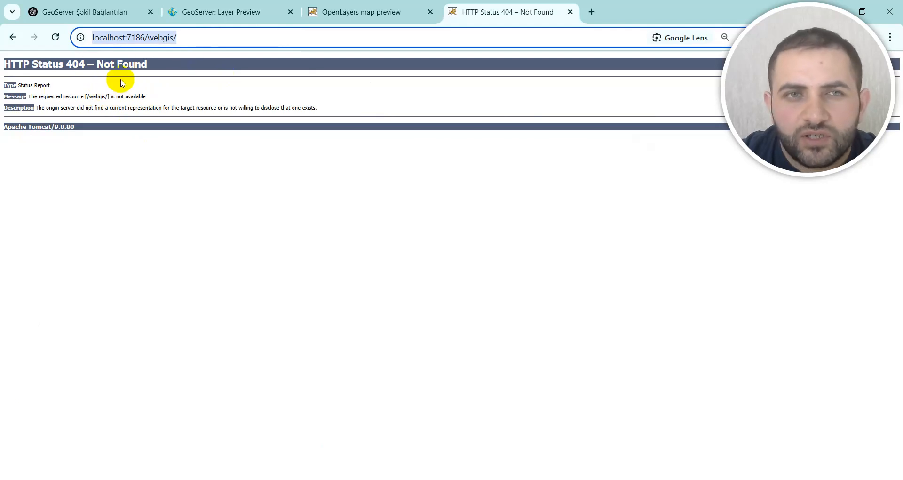
{"action": "left_click", "coordinate": [201, 39]}
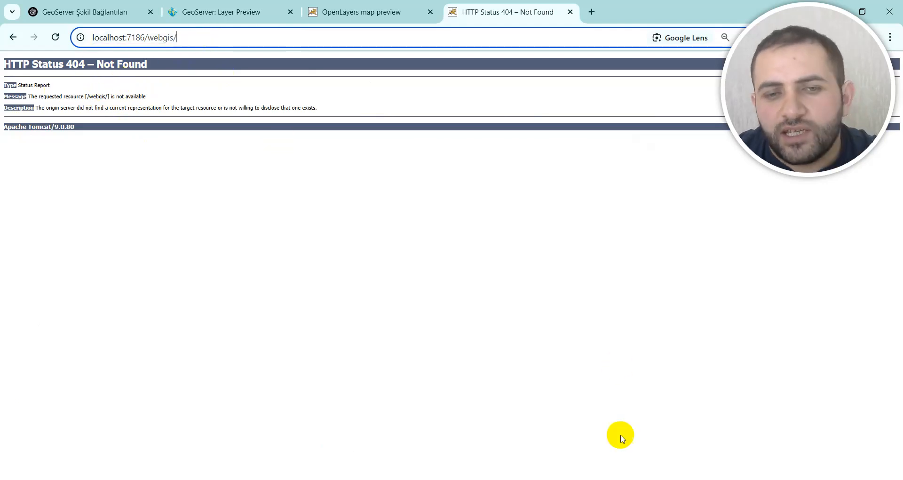
{"action": "left_click", "coordinate": [531, 479]}
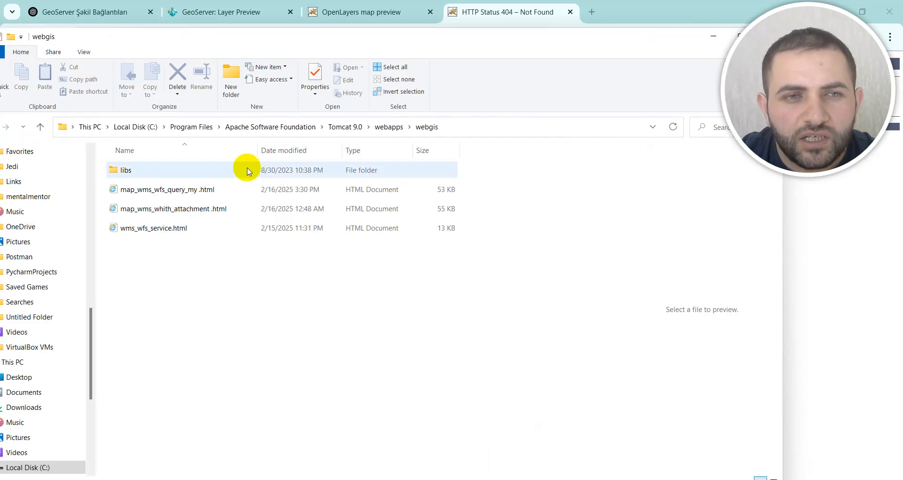
{"action": "left_click", "coordinate": [209, 193]}
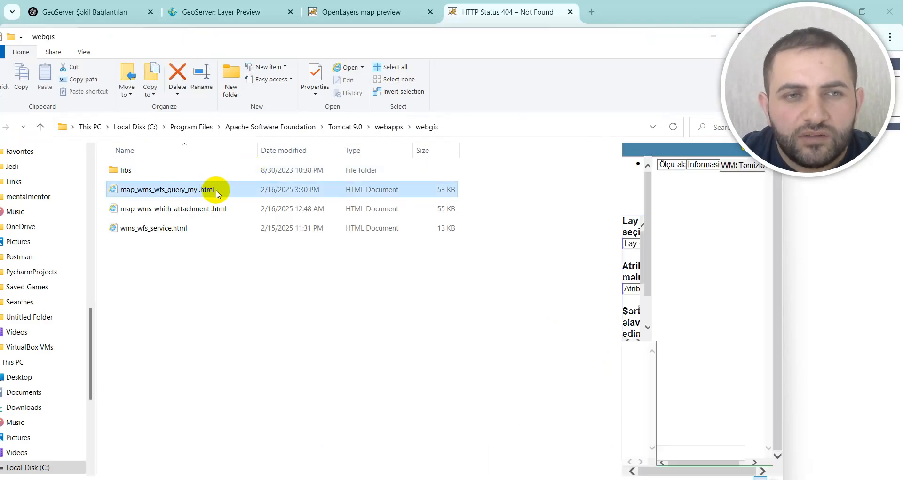
{"action": "left_click", "coordinate": [207, 190]}
{"action": "left_click_drag", "start_coordinate": [223, 190], "coordinate": [119, 193]}
{"action": "key", "text": "ctrl+c"}
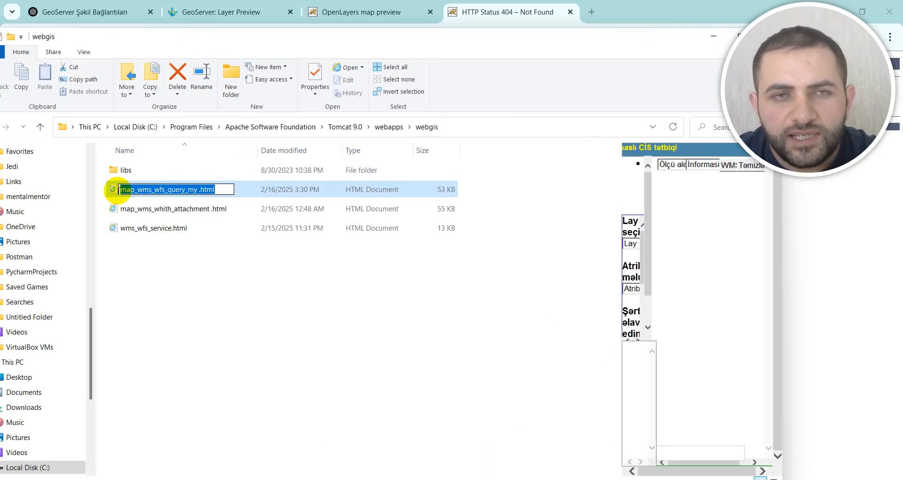
Step: Append the copied file name to the localhost:7186/webgis/ address in the browser and load the web map
{"action": "left_click", "coordinate": [617, 17]}
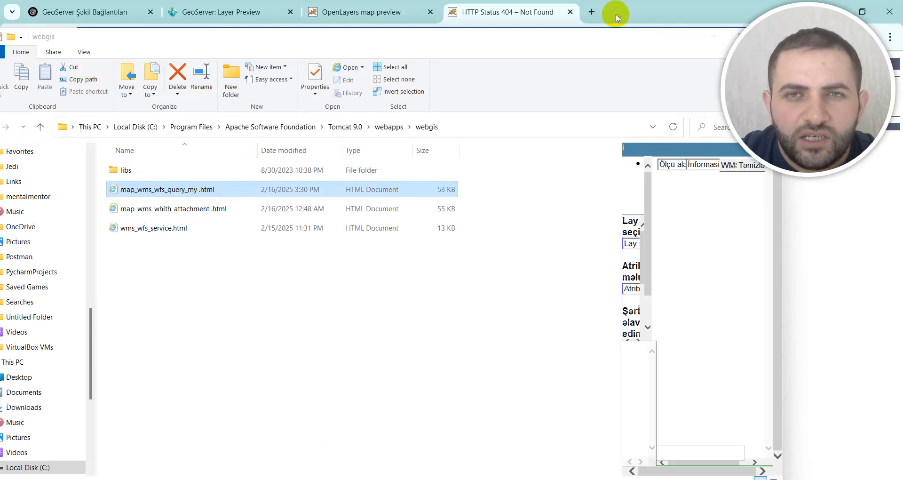
{"action": "left_click", "coordinate": [712, 36]}
{"action": "left_click", "coordinate": [190, 46]}
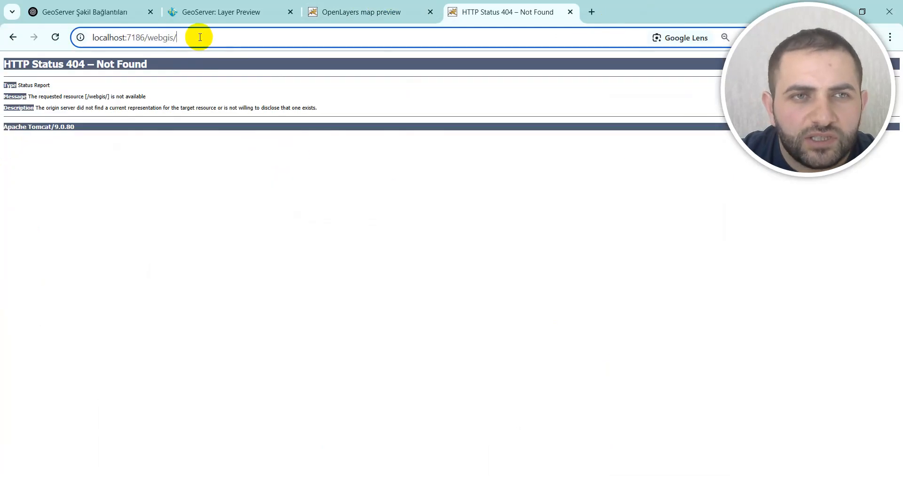
{"action": "key", "text": "ctrl+v"}
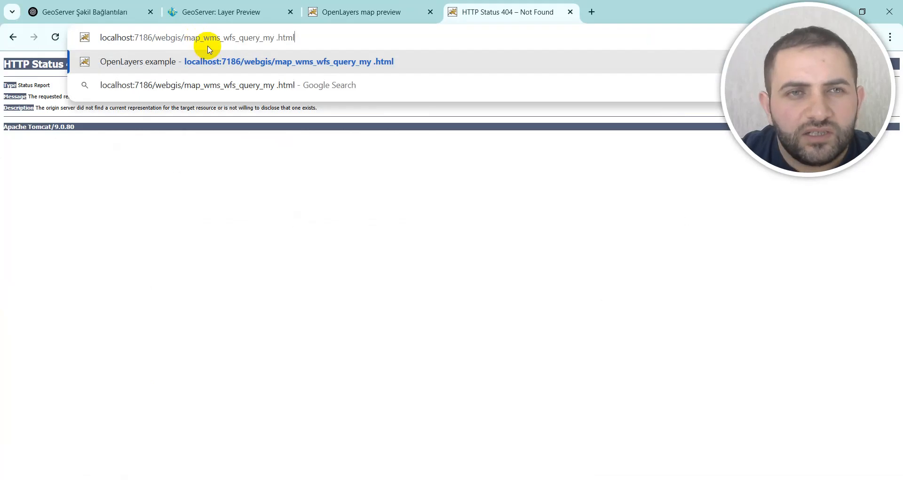
{"action": "key", "text": "Return"}
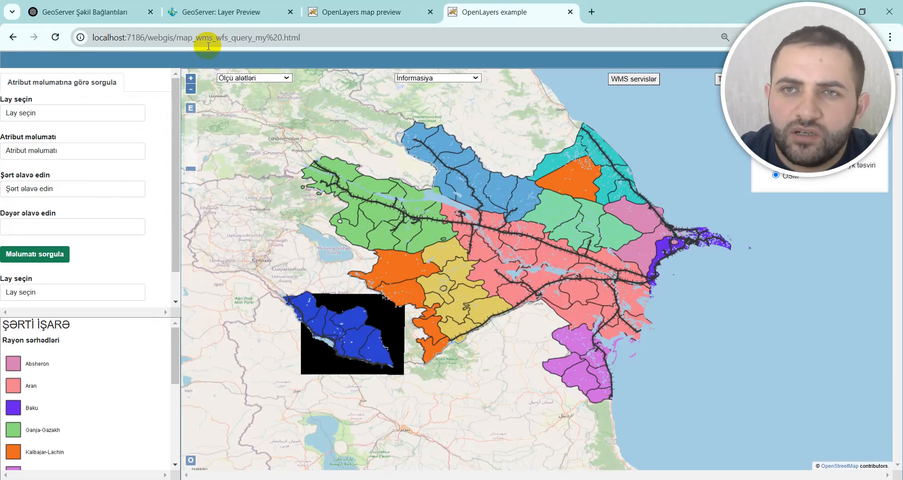
Step: Zoom in around Naxçıvan, activate the information tool (Informasiyanı aktiv et), and query the Tərtər district on the map
{"action": "left_click_drag", "start_coordinate": [818, 41], "coordinate": [116, 29]}
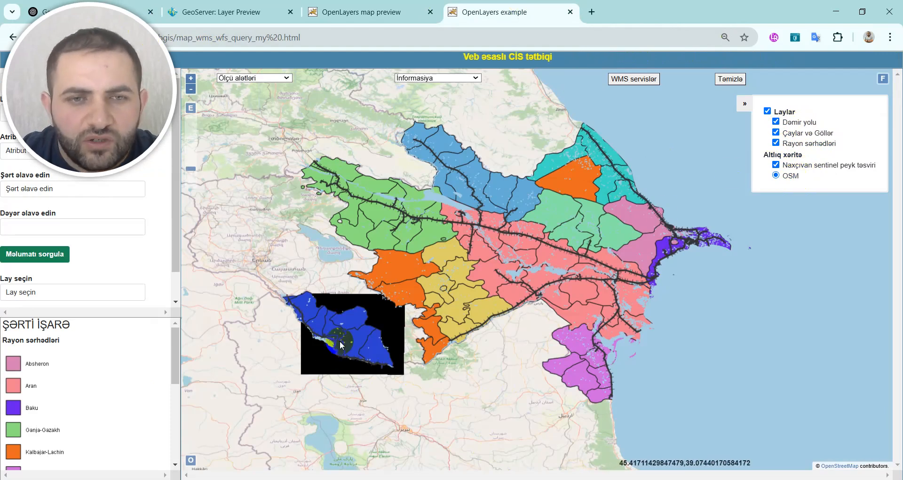
{"action": "scroll", "coordinate": [355, 329], "scroll_direction": "up", "scroll_amount": 1}
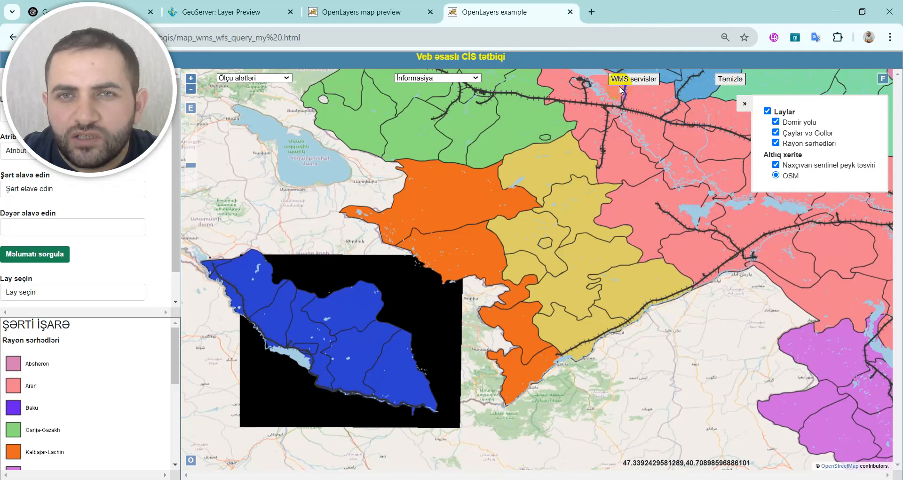
{"action": "left_click", "coordinate": [463, 78]}
{"action": "left_click", "coordinate": [455, 104]}
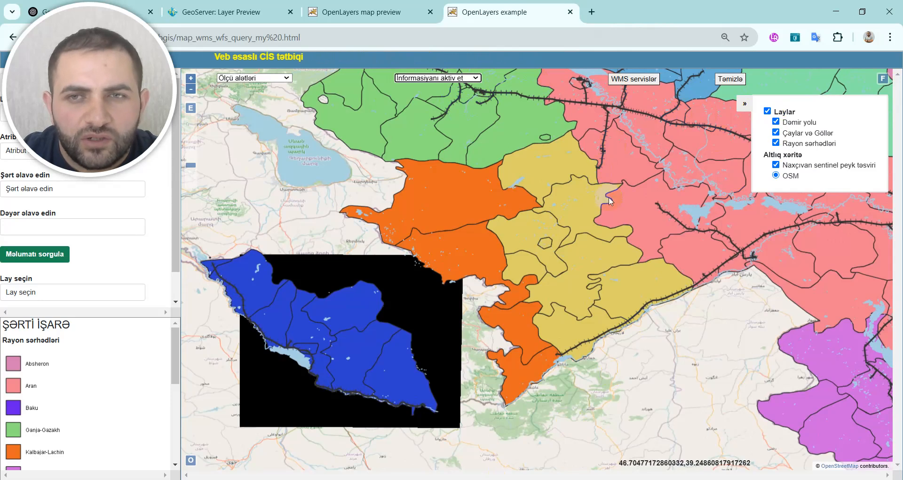
{"action": "left_click", "coordinate": [541, 165]}
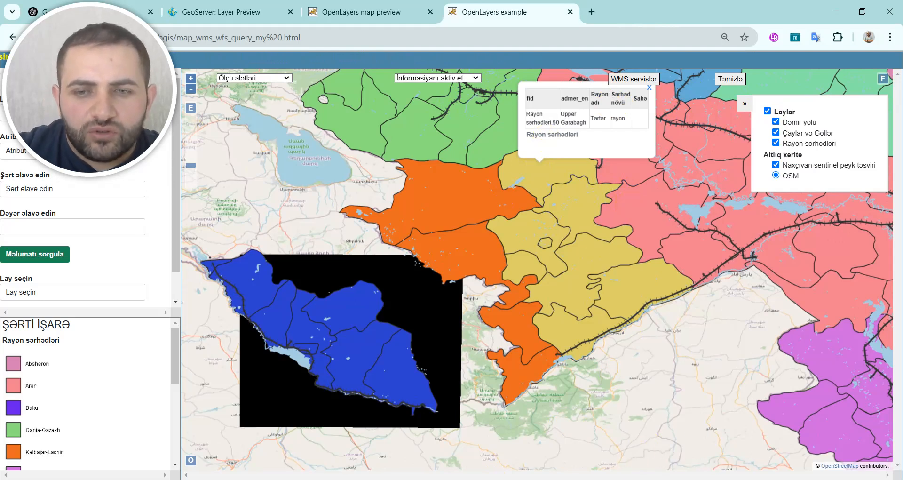
Step: Switch to the webgis folder and open map_wms_wfs_query_my .html in Notepad++ for editing
{"action": "mouse_move", "coordinate": [606, 479]}
{"action": "left_click", "coordinate": [531, 479]}
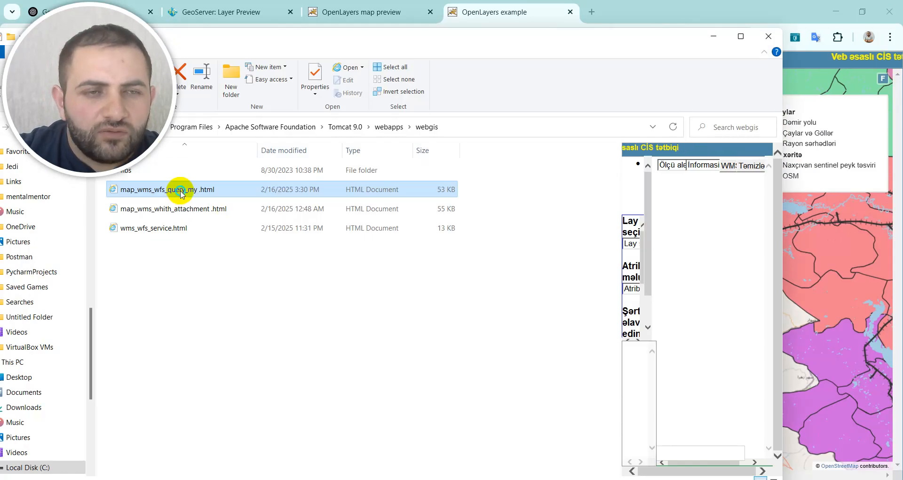
{"action": "right_click", "coordinate": [180, 190]}
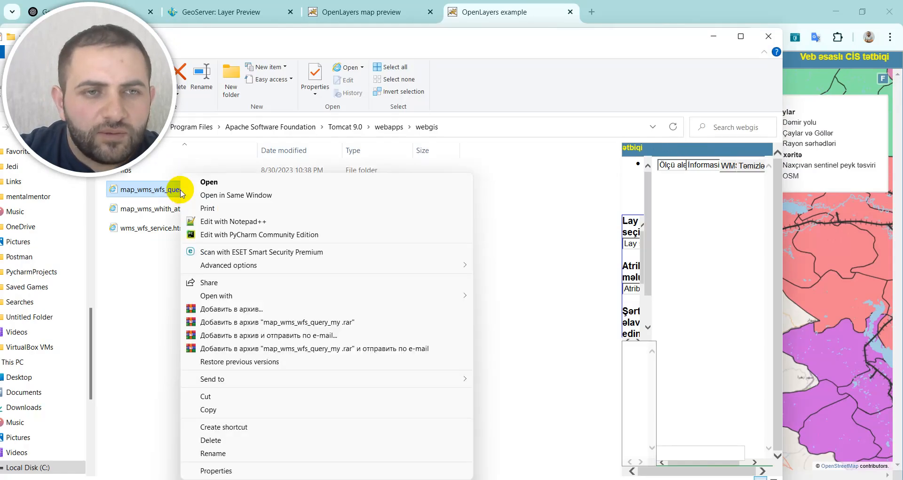
{"action": "left_click", "coordinate": [254, 221]}
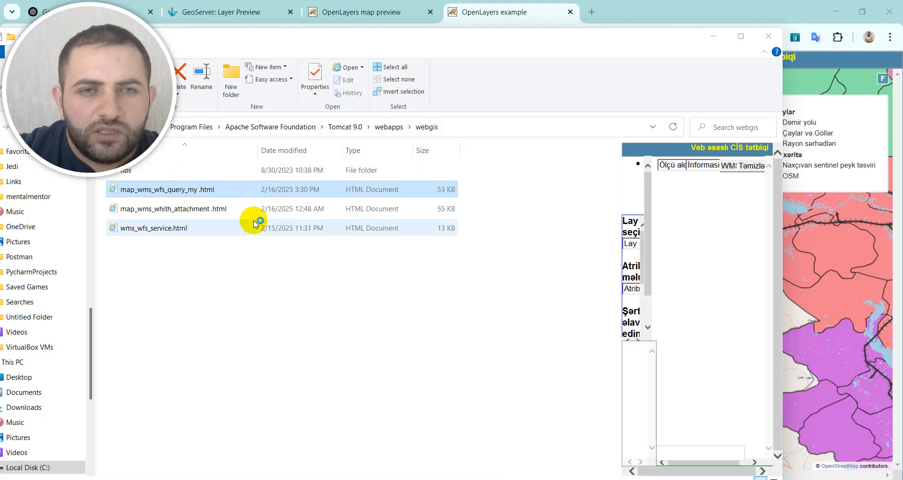
Step: Find the 'Laylar' overlay group in the page's script, where the Rayon sərhədləri and Çaylar və Göllər WMS layers are defined
{"action": "scroll", "coordinate": [366, 294], "scroll_direction": "down", "scroll_amount": 20}
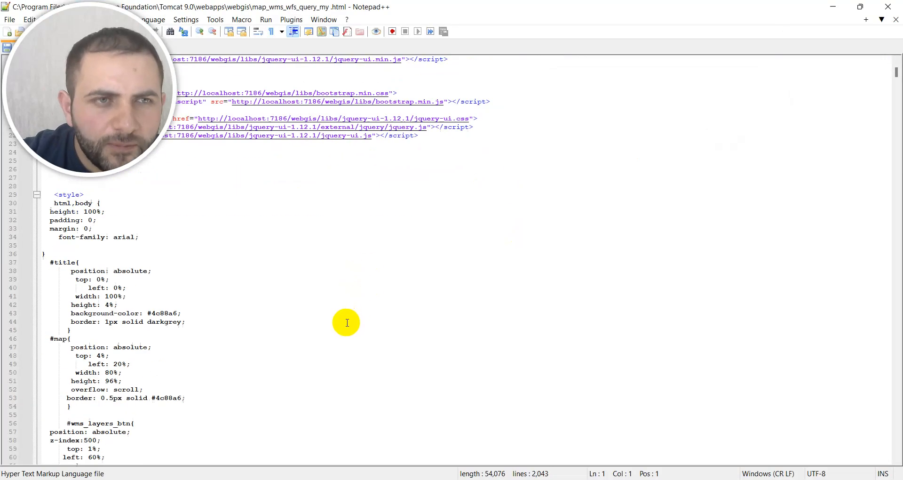
{"action": "scroll", "coordinate": [346, 323], "scroll_direction": "down", "scroll_amount": 20}
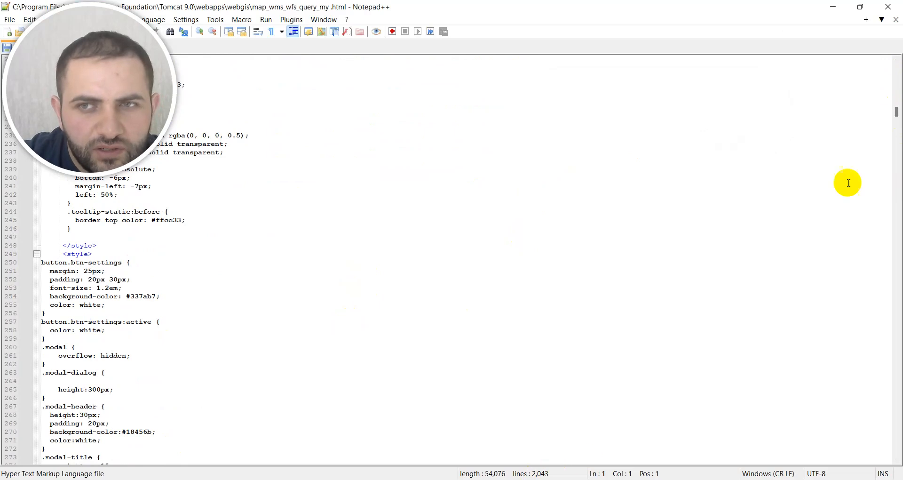
{"action": "left_click_drag", "start_coordinate": [898, 115], "coordinate": [897, 140]}
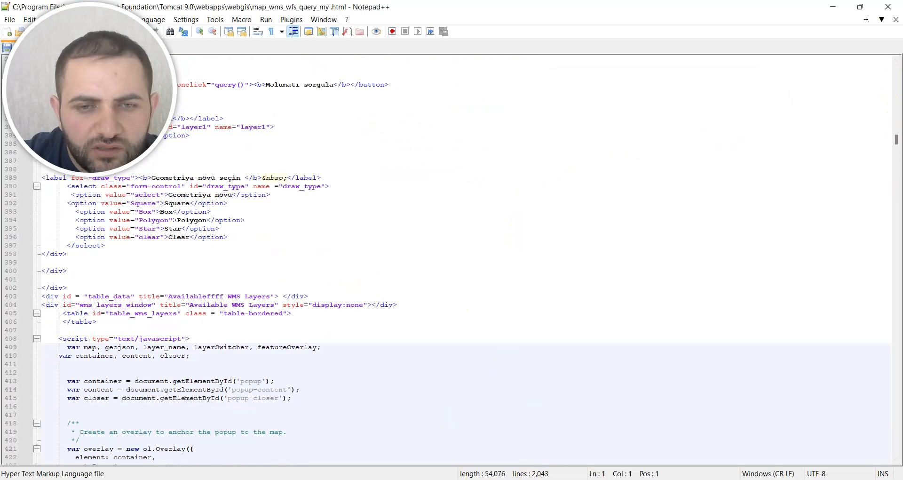
{"action": "scroll", "coordinate": [381, 296], "scroll_direction": "down", "scroll_amount": 20}
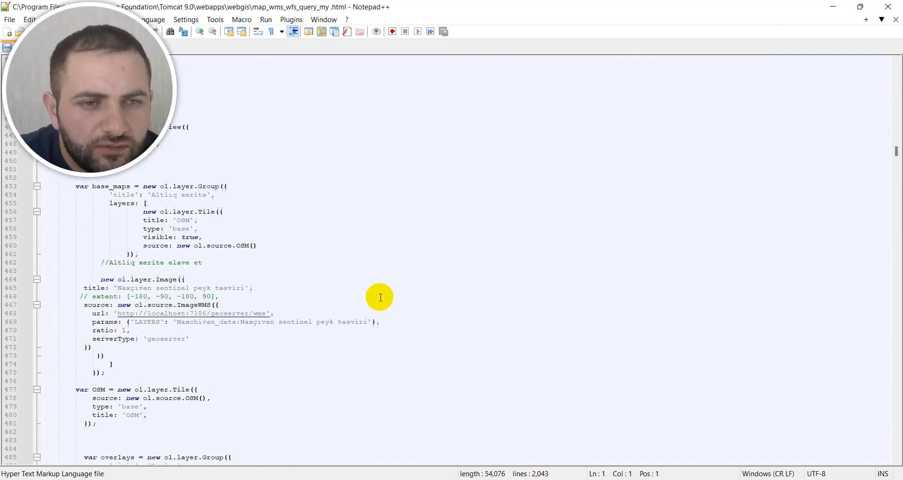
{"action": "scroll", "coordinate": [380, 297], "scroll_direction": "down", "scroll_amount": 6}
{"action": "scroll", "coordinate": [351, 323], "scroll_direction": "down", "scroll_amount": 4}
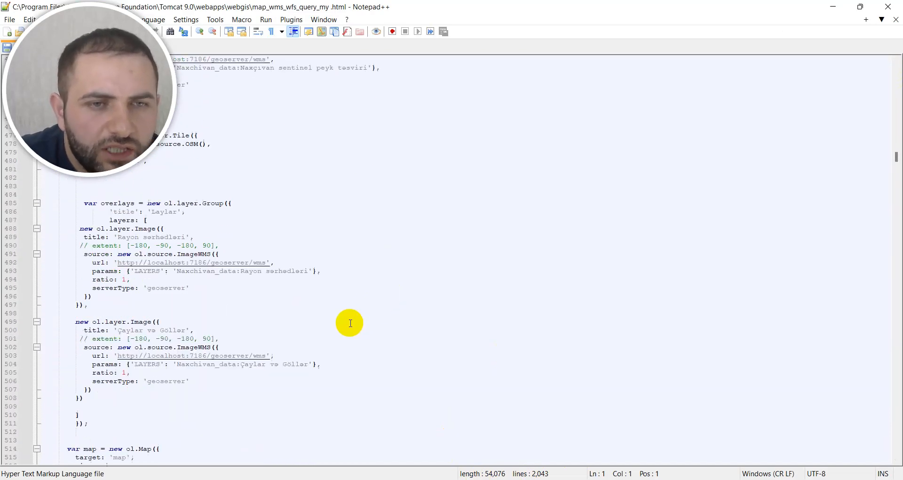
Step: Duplicate the Çaylar və Göllər layer definition with its closing brackets below the end of the 'Laylar' overlay group
{"action": "scroll", "coordinate": [287, 325], "scroll_direction": "down", "scroll_amount": 2}
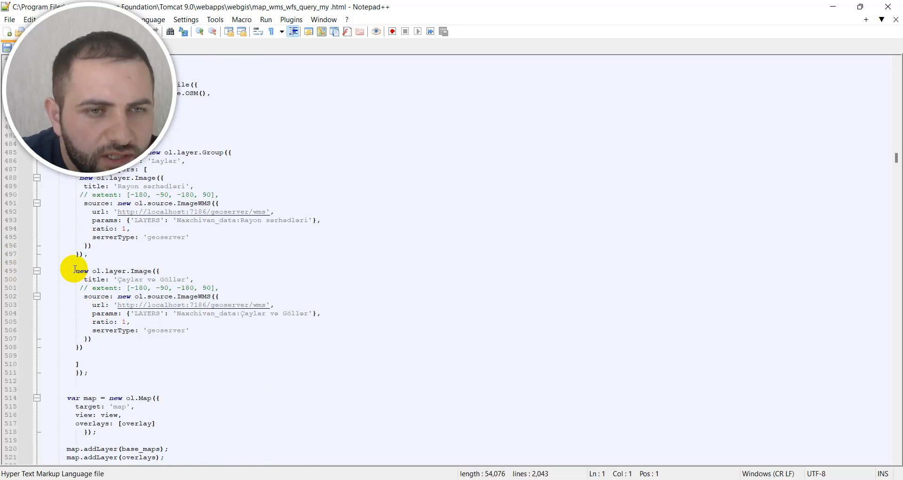
{"action": "left_click_drag", "start_coordinate": [77, 272], "coordinate": [98, 372]}
{"action": "key", "text": "ctrl+c"}
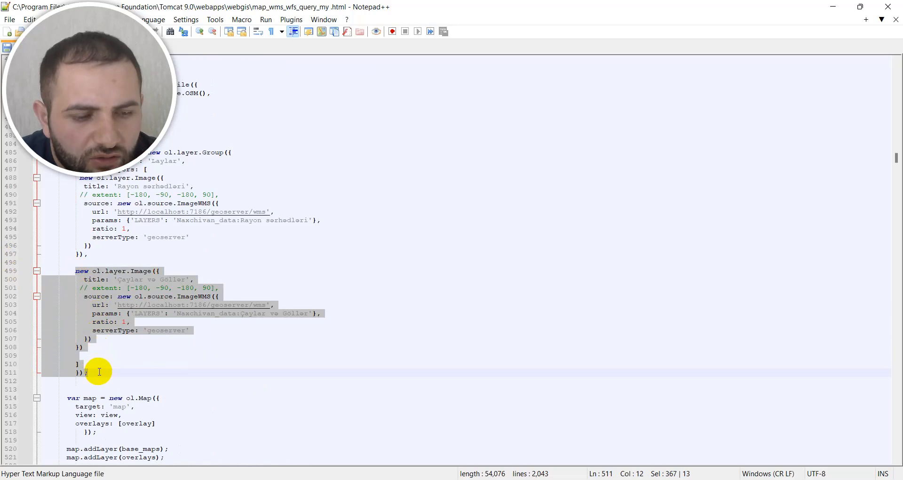
{"action": "left_click", "coordinate": [99, 374]}
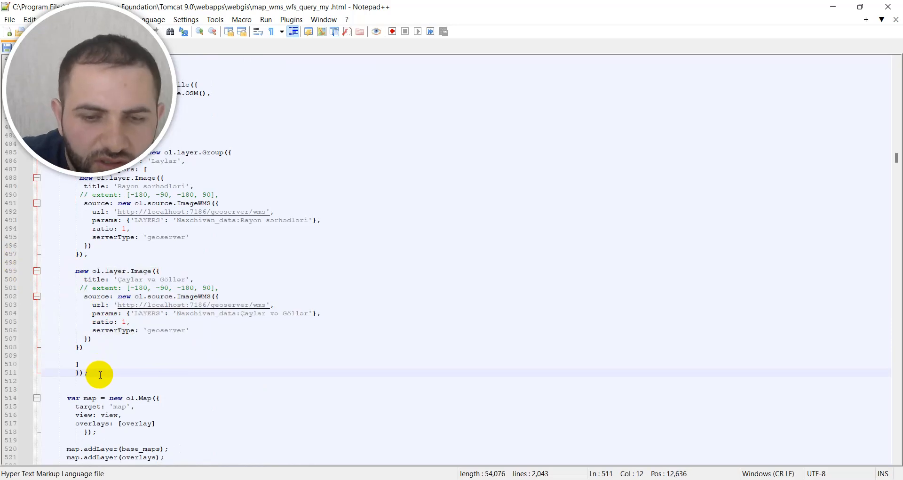
{"action": "key", "text": "Return"}
{"action": "key", "text": "Return"}
{"action": "key", "text": "Return"}
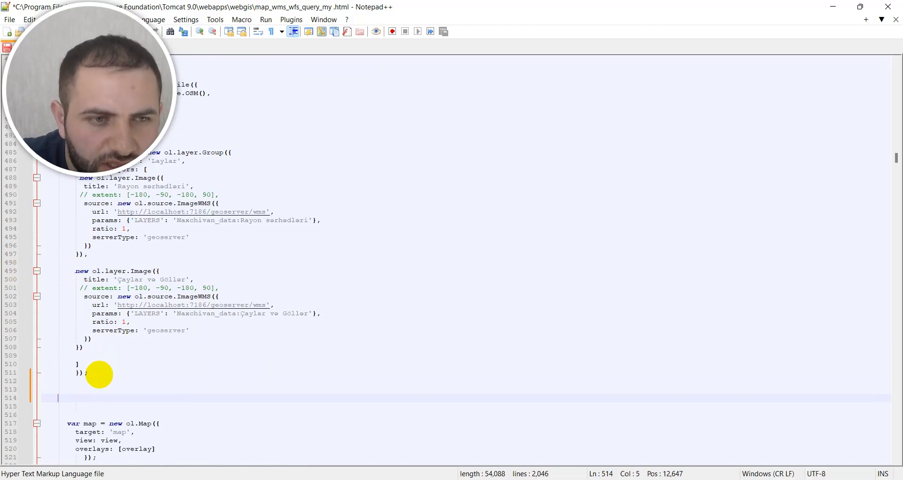
{"action": "key", "text": "ctrl+v"}
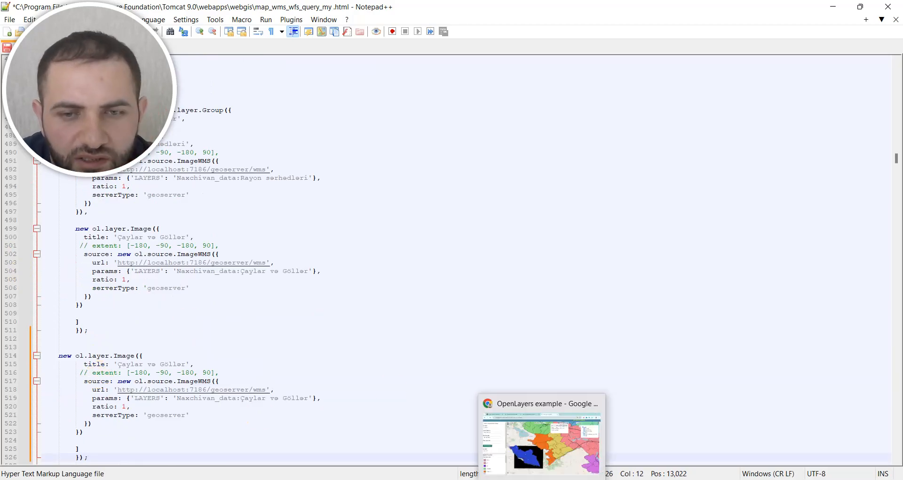
Step: Copy the building layer's full name from GeoServer's Layer Preview and set the duplicated block's LAYERS parameter to Naxchivan_data:Naxchivan_Building in Notepad++
{"action": "left_click", "coordinate": [544, 469]}
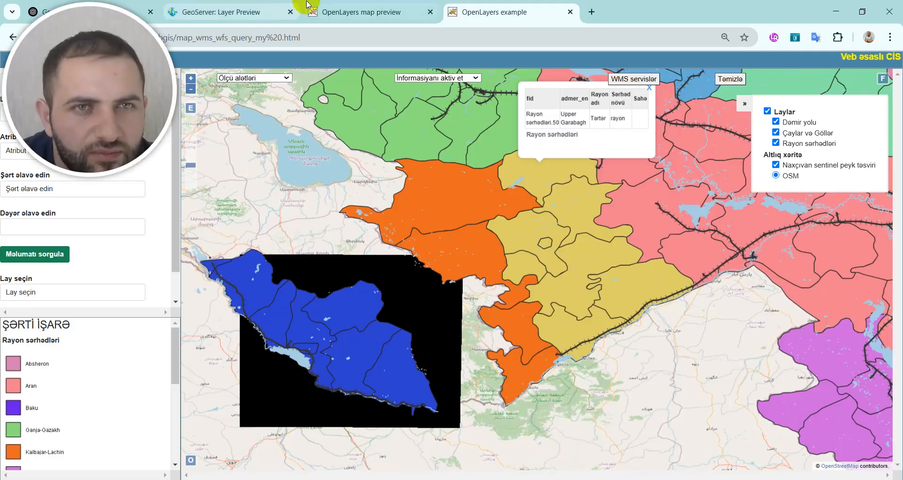
{"action": "left_click", "coordinate": [244, 14]}
{"action": "left_click", "coordinate": [346, 11]}
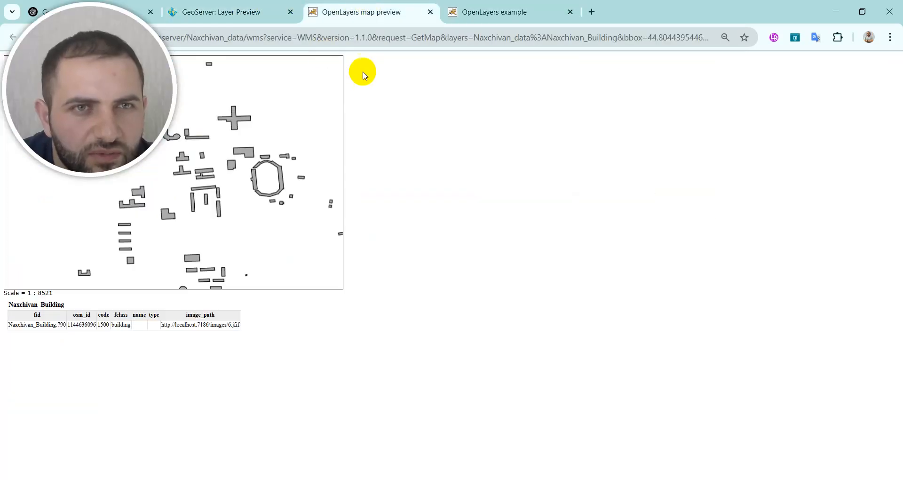
{"action": "left_click", "coordinate": [223, 14]}
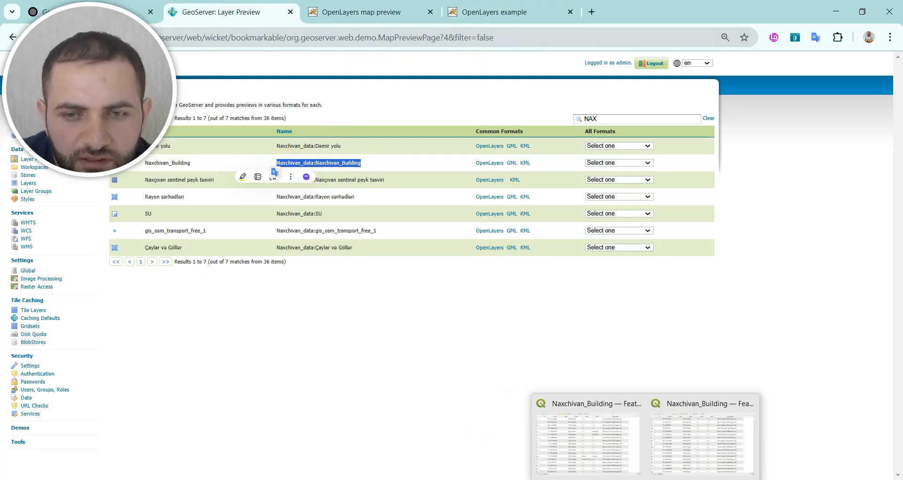
{"action": "left_click", "coordinate": [672, 479]}
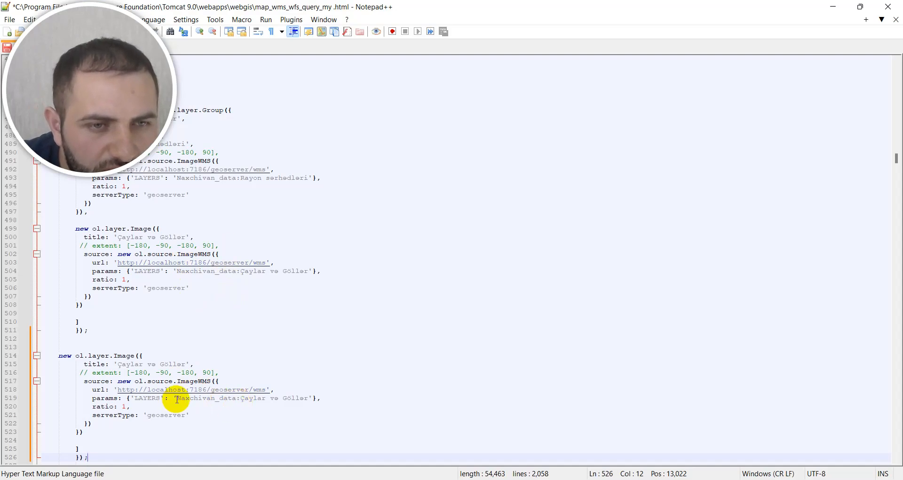
{"action": "left_click_drag", "start_coordinate": [177, 399], "coordinate": [298, 401]}
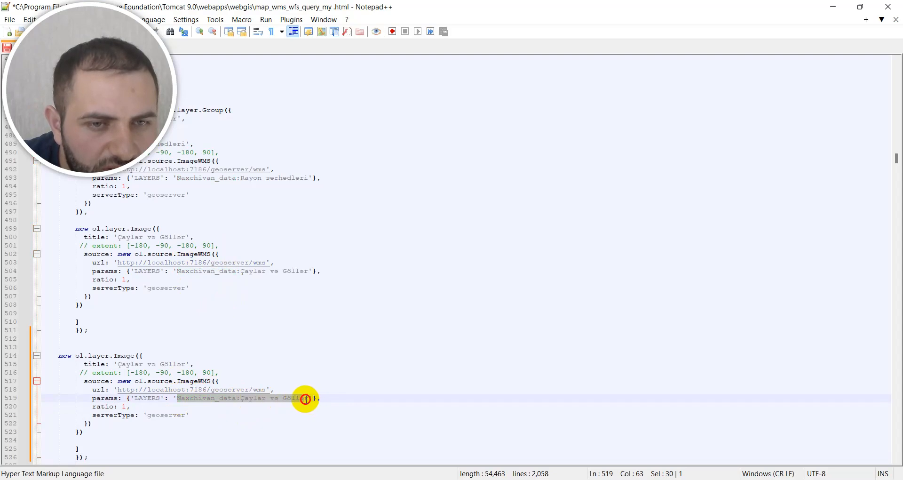
{"action": "type", "text": "Naxchivan_data:Naxchivan_Building"}
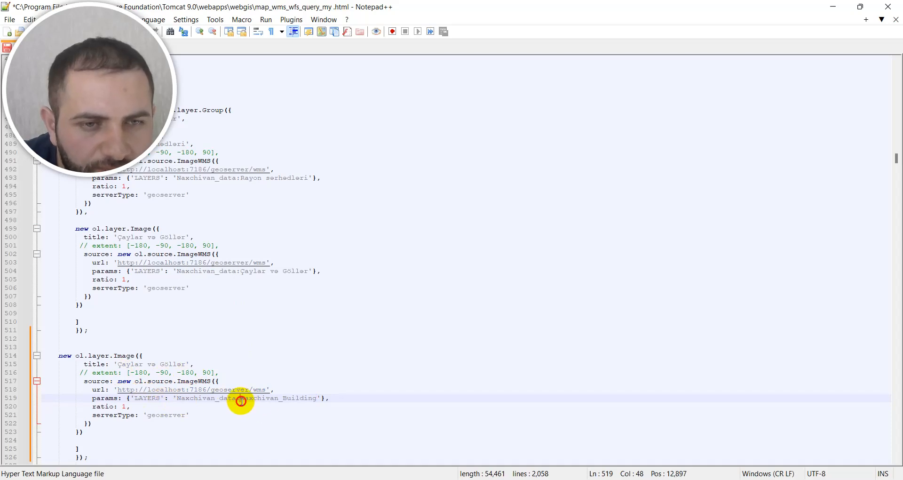
Step: Set the duplicated layer block's title to Naxchivan_Building and save the HTML file
{"action": "left_click_drag", "start_coordinate": [240, 400], "coordinate": [314, 401]}
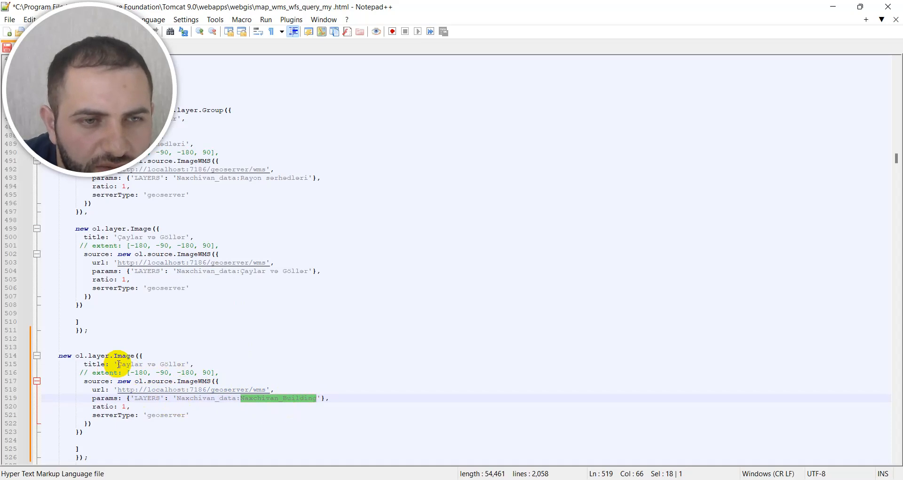
{"action": "left_click_drag", "start_coordinate": [118, 364], "coordinate": [182, 362]}
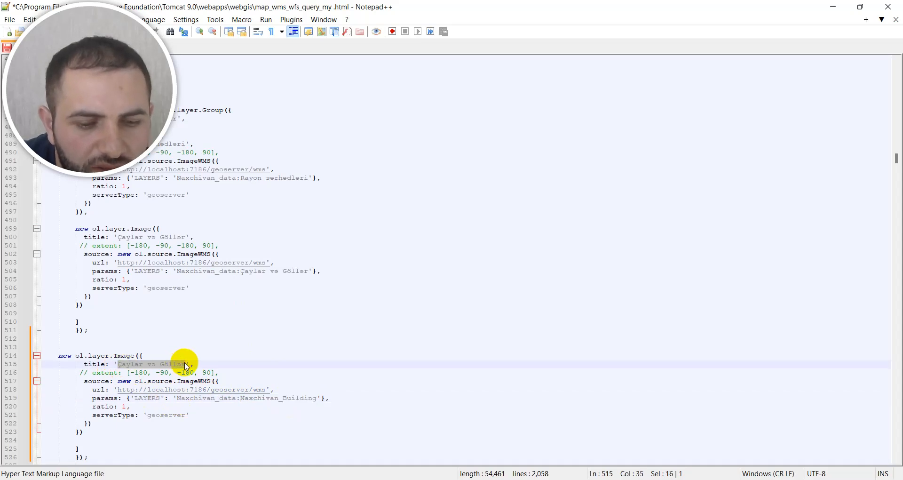
{"action": "type", "text": "Naxchivan_Building"}
{"action": "key", "text": "ctrl+s"}
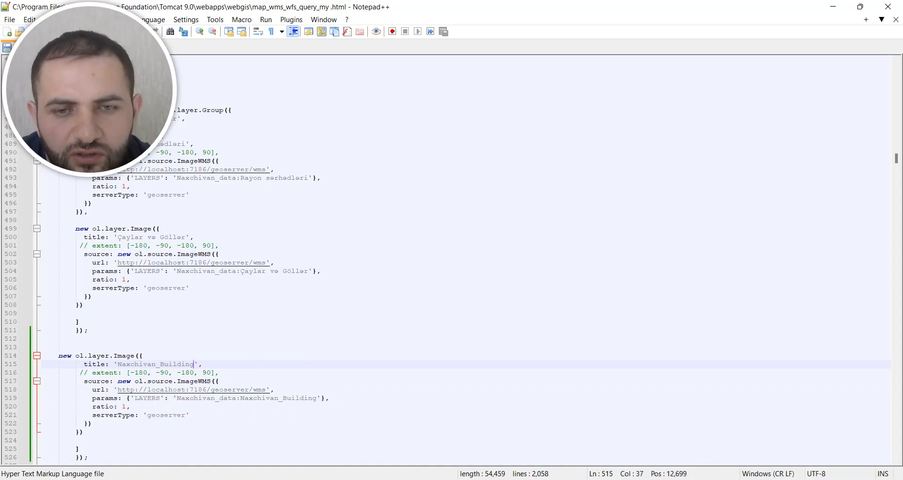
Step: Switch to the OpenLayers example page in the browser and reload it to check the added layer
{"action": "mouse_move", "coordinate": [541, 479]}
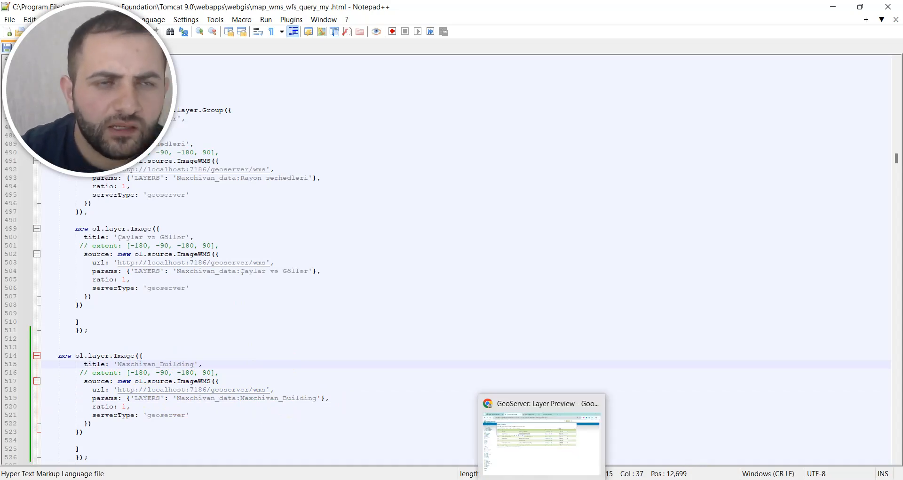
{"action": "left_click_drag", "start_coordinate": [56, 84], "coordinate": [803, 83]}
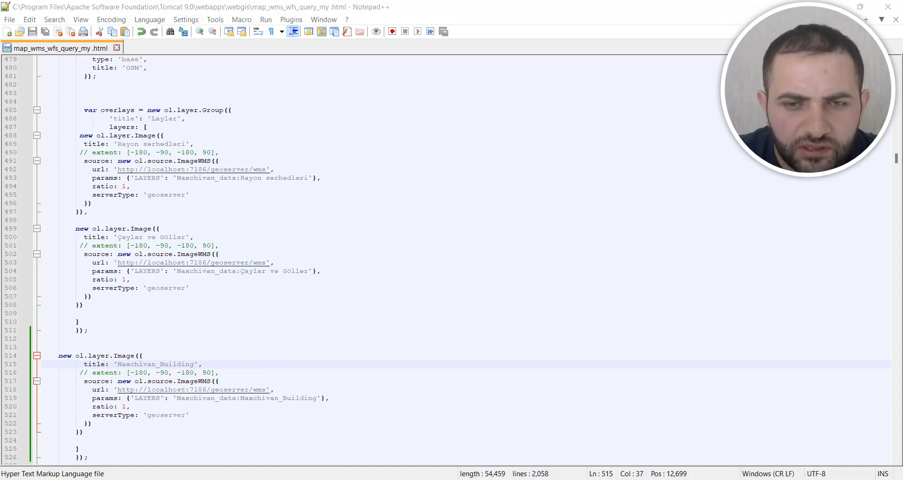
{"action": "key", "text": "alt+Tab"}
{"action": "left_click", "coordinate": [500, 13]}
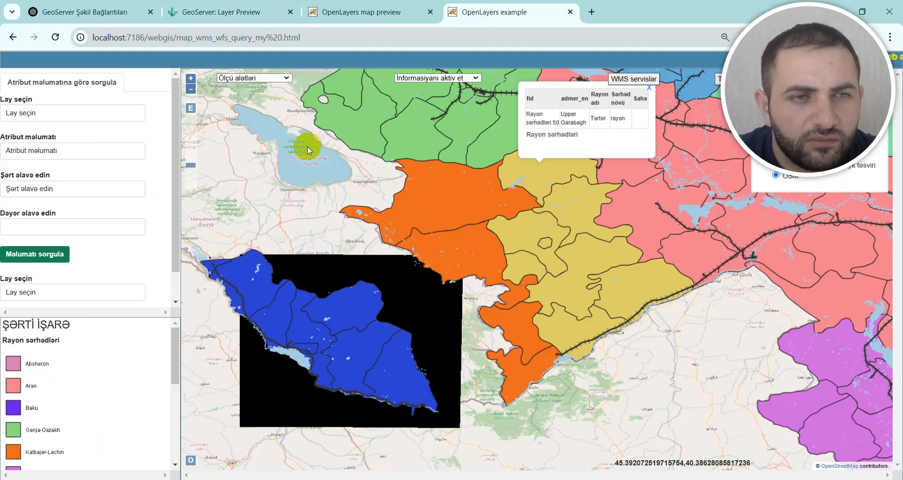
{"action": "key", "text": "F5"}
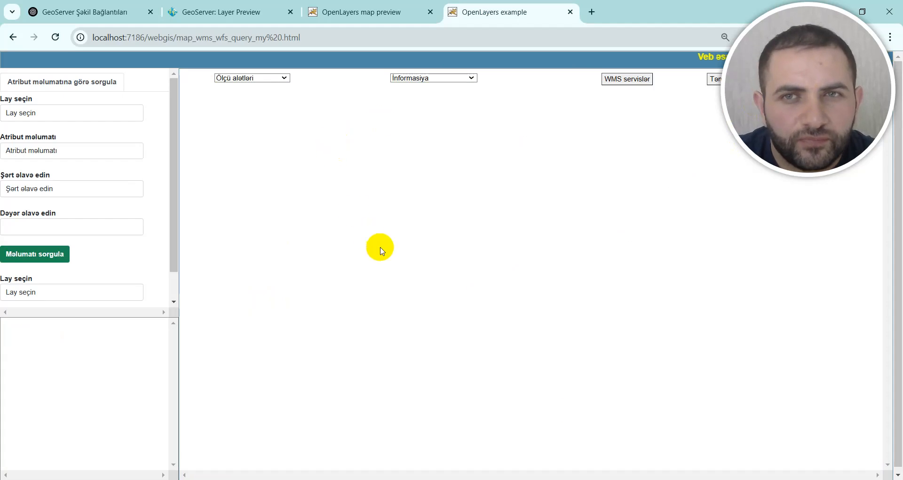
{"action": "left_click", "coordinate": [57, 37]}
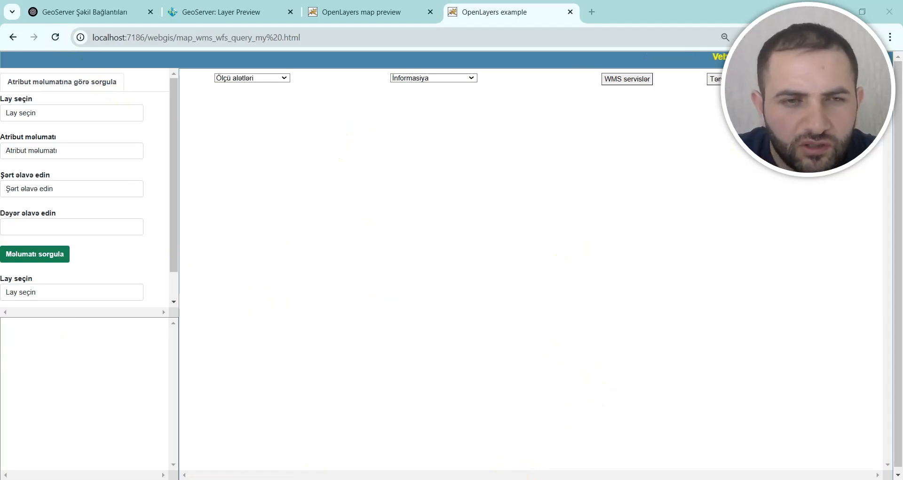
Step: Back in Notepad++, replace the closing brackets between the Çaylar və Göllər and Naxchivan_Building blocks with a comma and save the file
{"action": "key", "text": "alt+Tab"}
{"action": "left_click", "coordinate": [114, 312]}
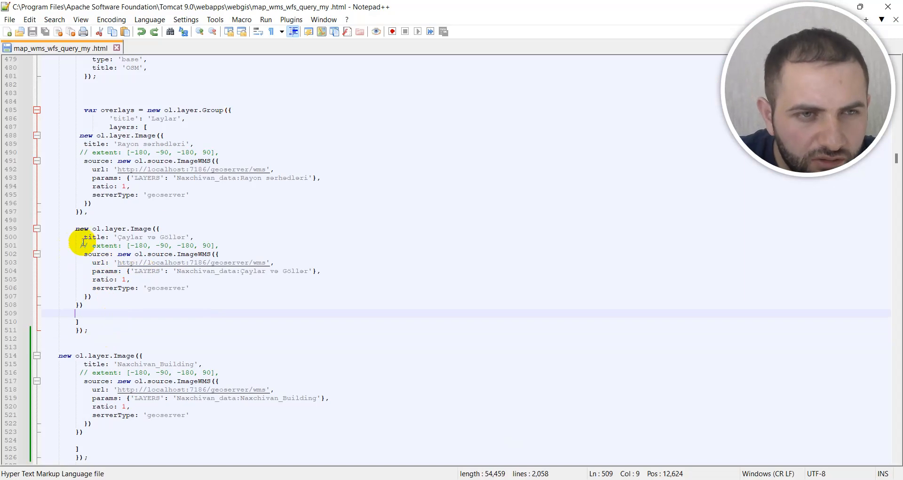
{"action": "left_click", "coordinate": [162, 227]}
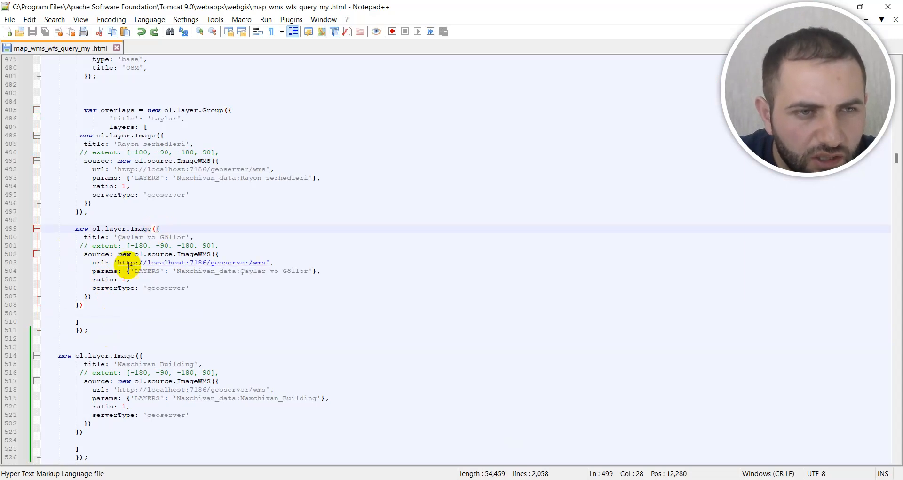
{"action": "left_click_drag", "start_coordinate": [74, 324], "coordinate": [87, 333]}
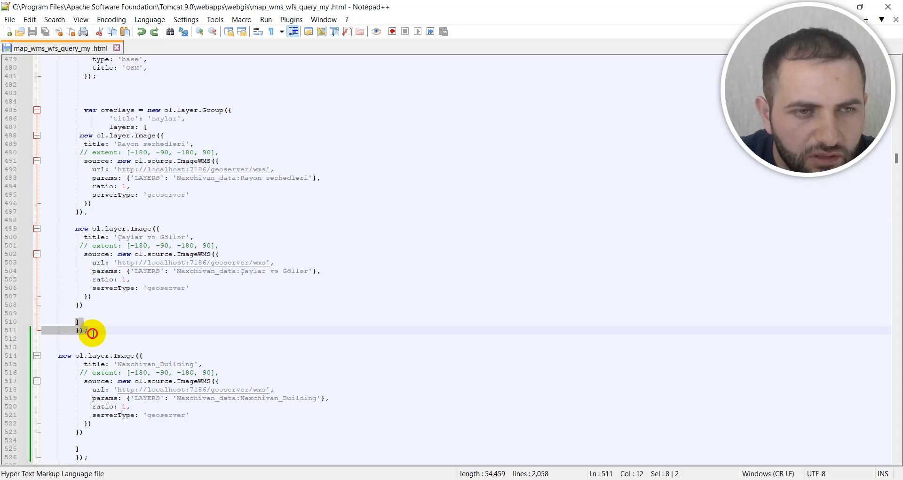
{"action": "key", "text": "Delete"}
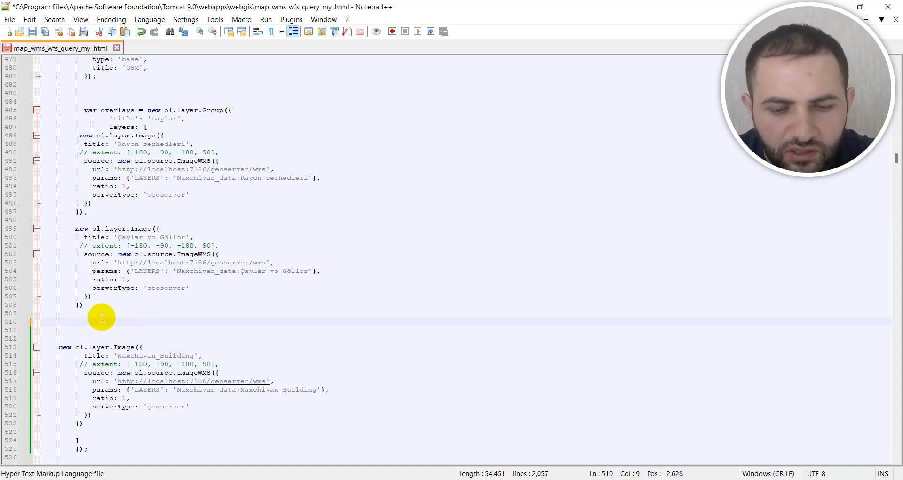
{"action": "type", "text": ","}
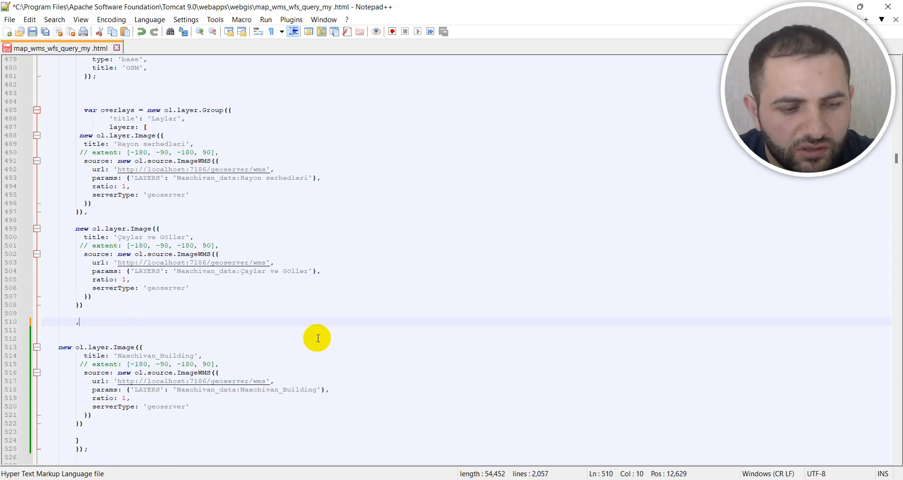
{"action": "key", "text": "ctrl+s"}
Step: Return to the browser and reload the web map with the corrected overlay group
{"action": "mouse_move", "coordinate": [646, 477]}
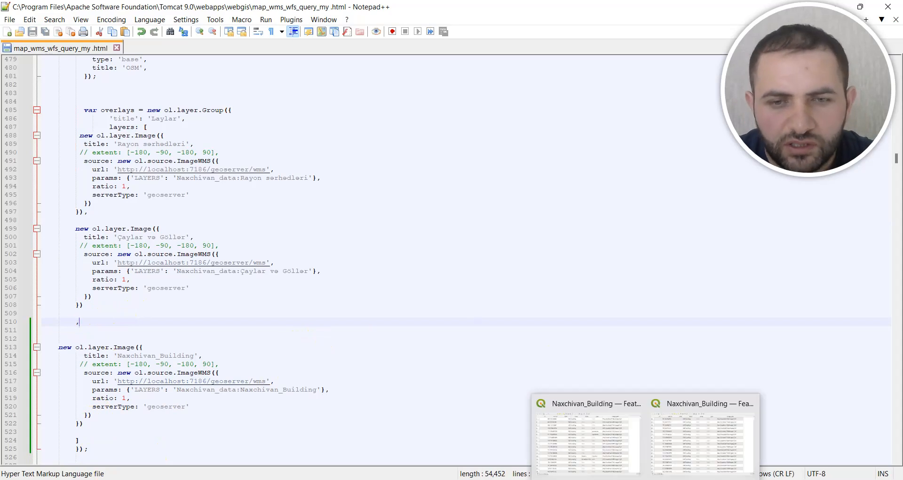
{"action": "mouse_move", "coordinate": [542, 477]}
{"action": "left_click", "coordinate": [560, 447]}
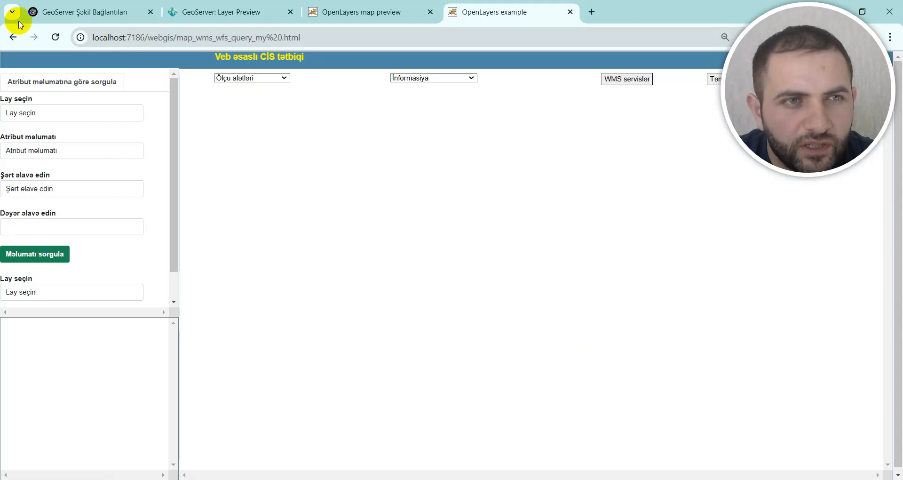
{"action": "left_click", "coordinate": [56, 37]}
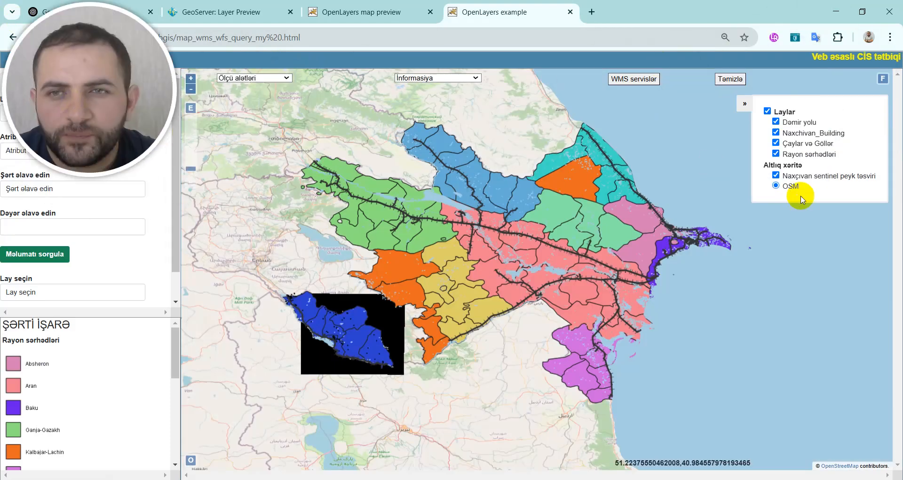
Step: Hide the Dəmir yolu, Çaylar və Göllər, Rayon sərhədləri and Naxçıvan sentinel peyk təsviri layers, keeping Naxchivan_Building over OSM
{"action": "left_click", "coordinate": [776, 123]}
{"action": "left_click", "coordinate": [776, 143]}
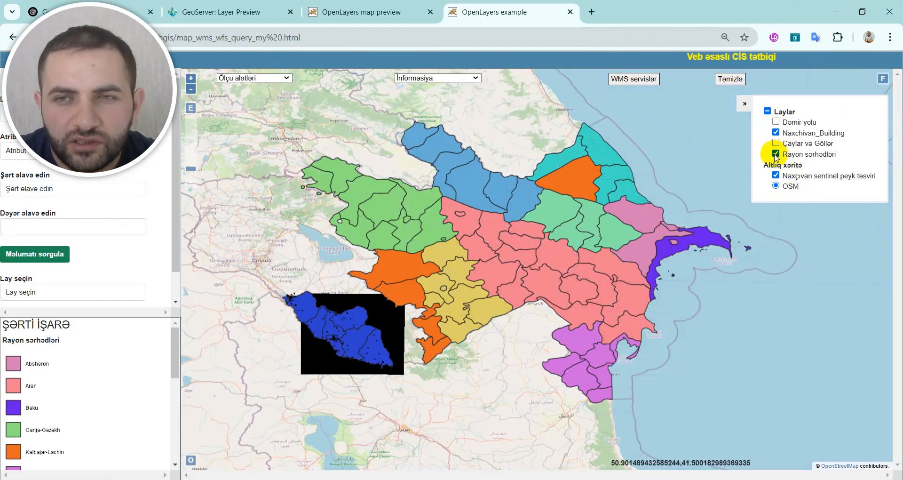
{"action": "left_click", "coordinate": [776, 154]}
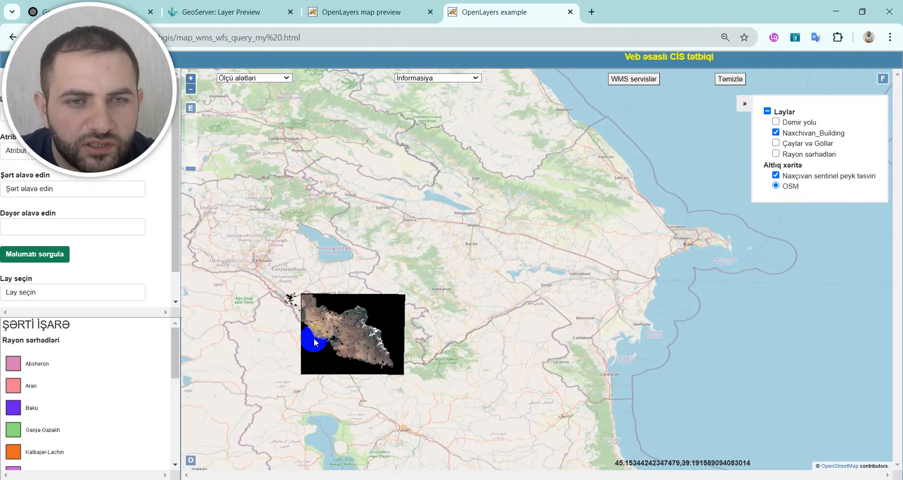
{"action": "scroll", "coordinate": [314, 337], "scroll_direction": "up", "scroll_amount": 5}
{"action": "scroll", "coordinate": [399, 352], "scroll_direction": "up", "scroll_amount": 3}
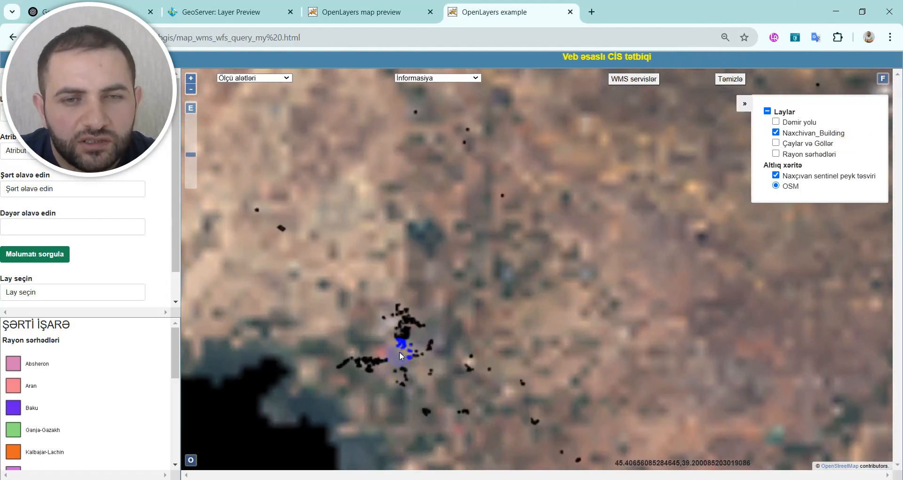
{"action": "scroll", "coordinate": [403, 343], "scroll_direction": "up", "scroll_amount": 2}
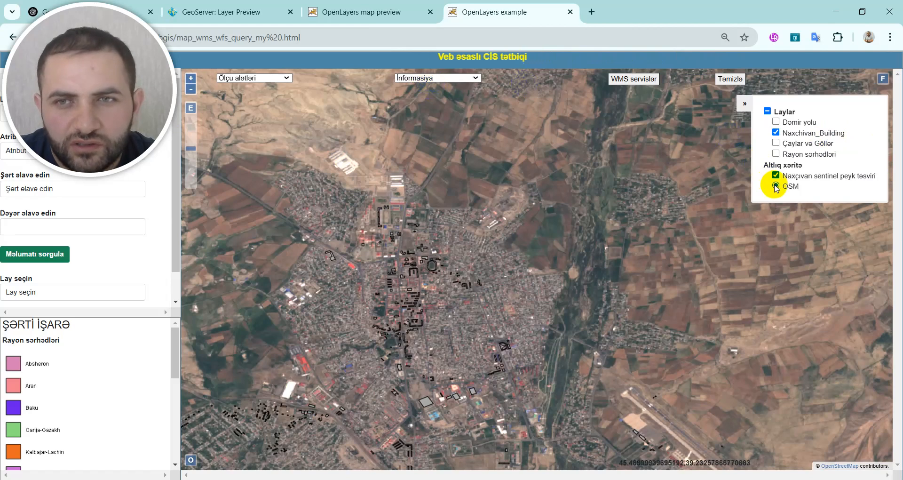
{"action": "left_click", "coordinate": [776, 186]}
Step: Activate the information tool (Informasiyanı aktiv et), query the building just northwest of the stadium, and close its popup
{"action": "scroll", "coordinate": [440, 201], "scroll_direction": "up", "scroll_amount": 2}
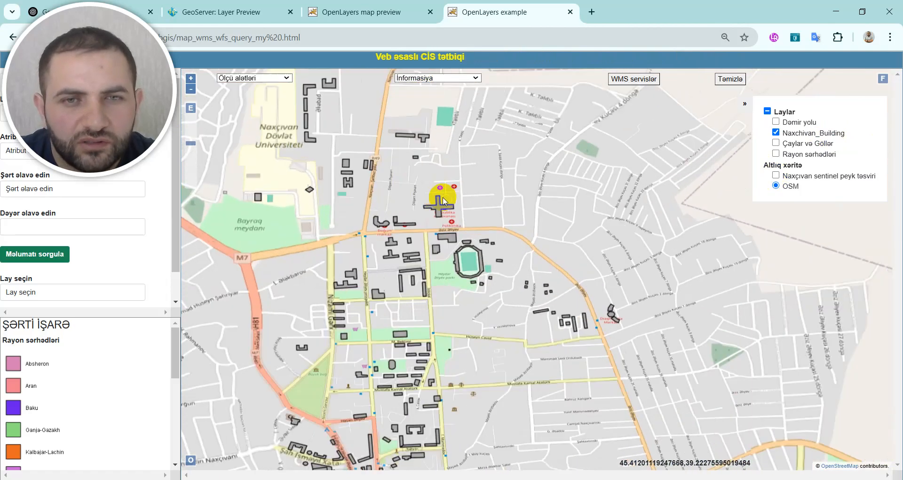
{"action": "scroll", "coordinate": [443, 201], "scroll_direction": "up", "scroll_amount": 1}
{"action": "left_click", "coordinate": [433, 78]}
{"action": "left_click", "coordinate": [435, 103]}
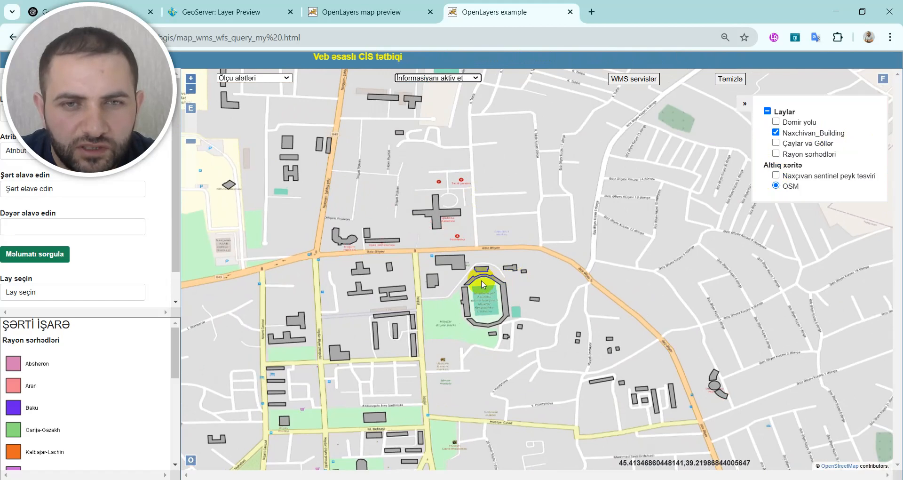
{"action": "left_click", "coordinate": [455, 264]}
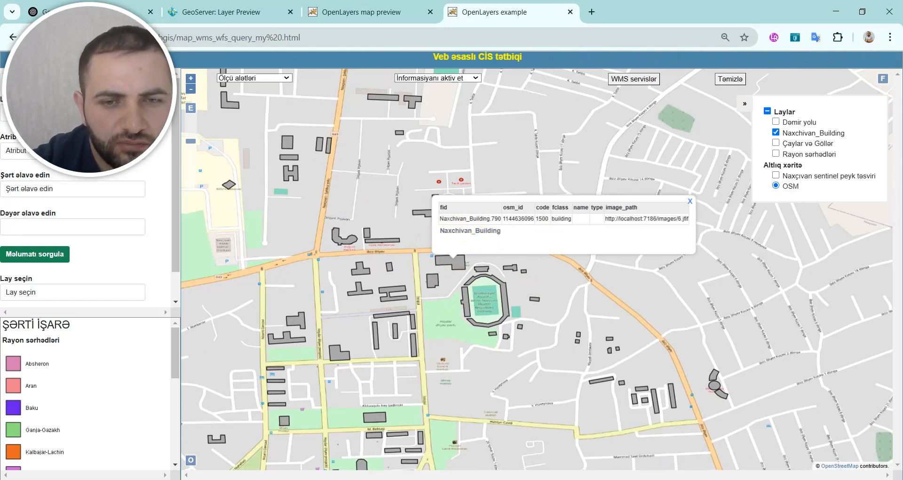
{"action": "left_click", "coordinate": [691, 202]}
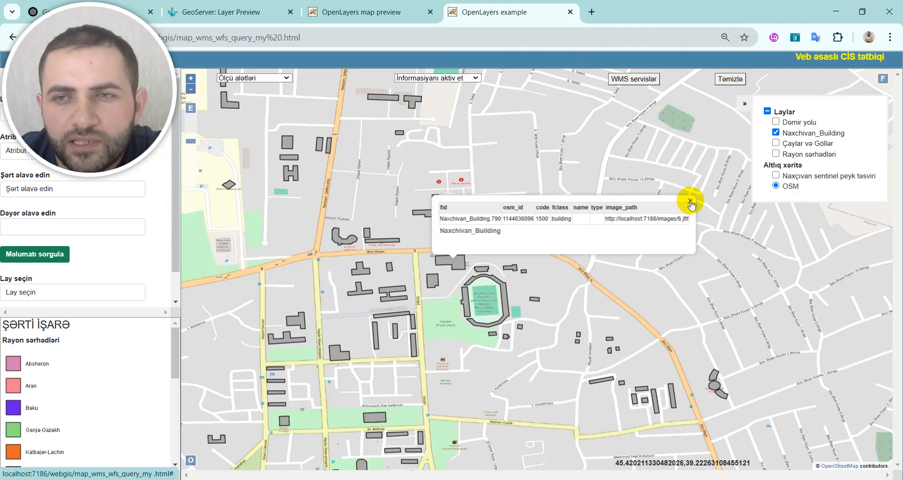
Step: Close the building popup, select map_wms_whith_attachment .html in Tomcat's webgis folder, and open a new browser tab
{"action": "left_click", "coordinate": [689, 203]}
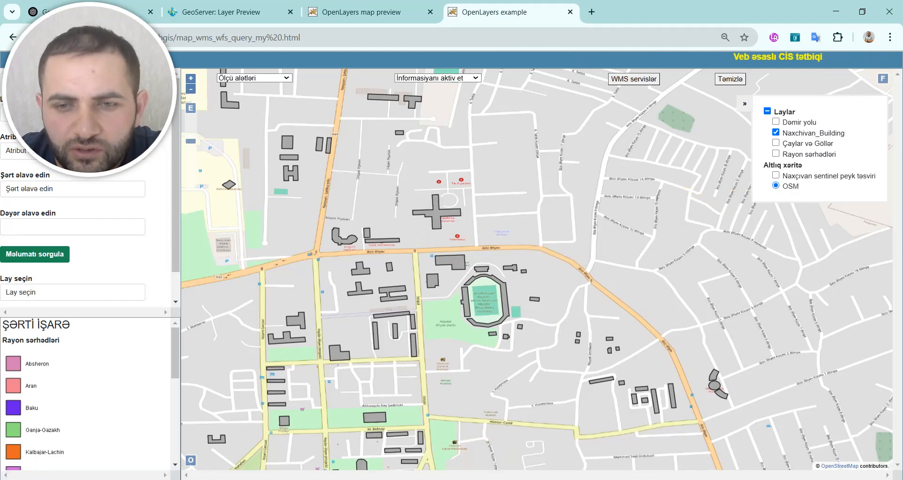
{"action": "left_click", "coordinate": [516, 479]}
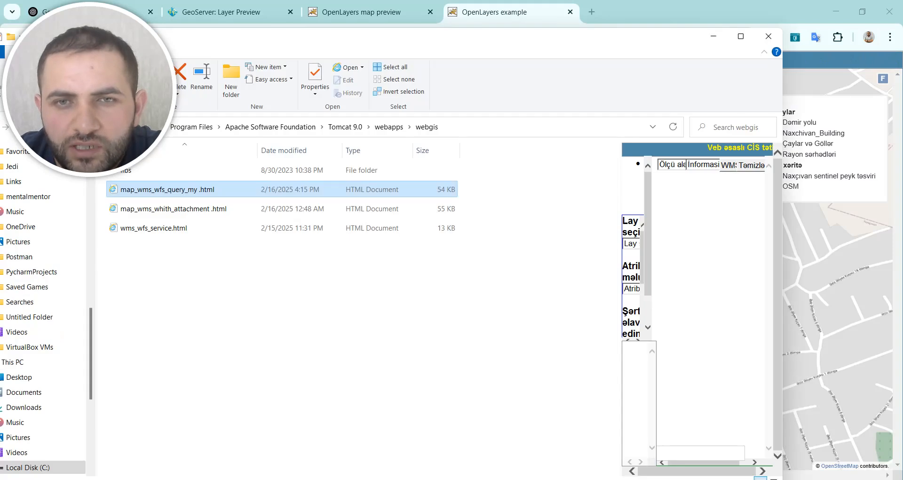
{"action": "left_click", "coordinate": [238, 212]}
{"action": "double_click", "coordinate": [239, 212]}
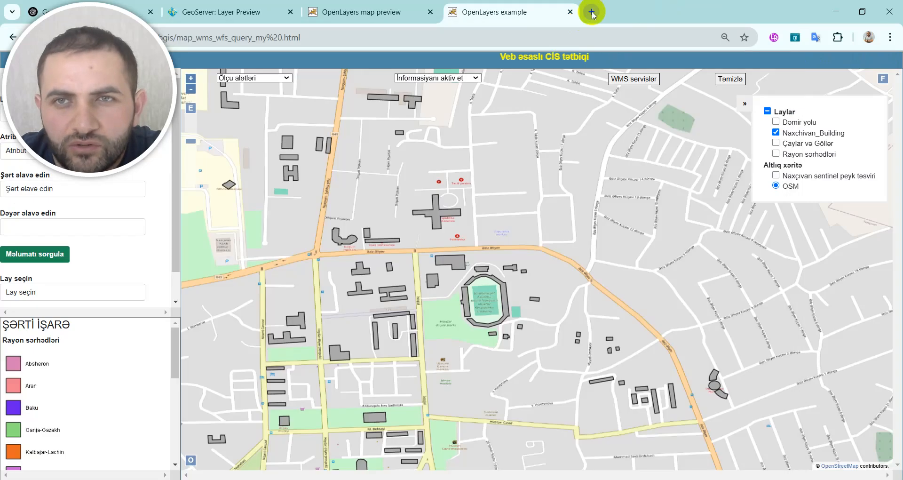
{"action": "left_click", "coordinate": [592, 13]}
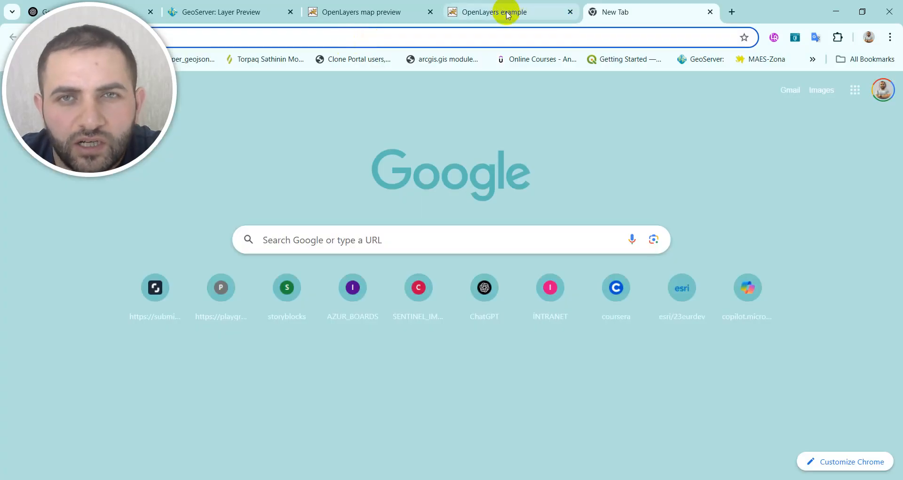
Step: Switch to Notepad++, examine the getinfo(evt) function in map_wms_wfs_query_my .html, and close the editor
{"action": "key", "text": "alt+Tab"}
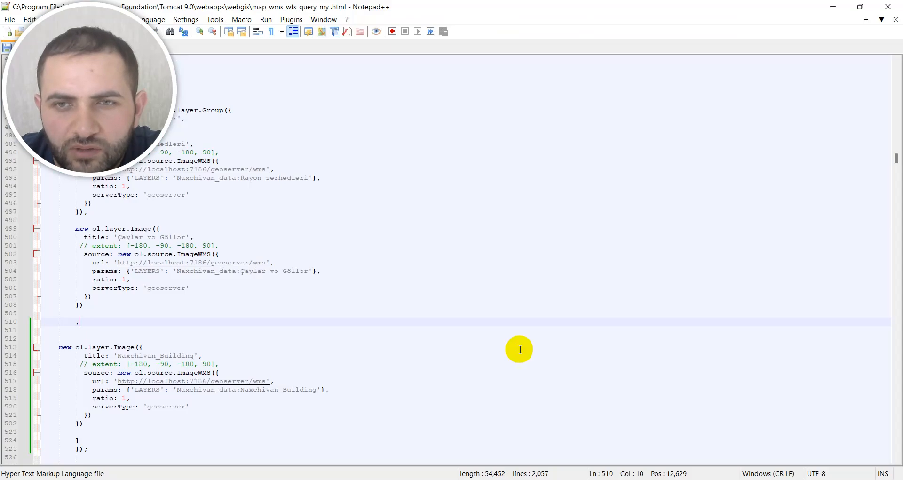
{"action": "scroll", "coordinate": [320, 268], "scroll_direction": "down", "scroll_amount": 5}
{"action": "scroll", "coordinate": [320, 268], "scroll_direction": "down", "scroll_amount": 16}
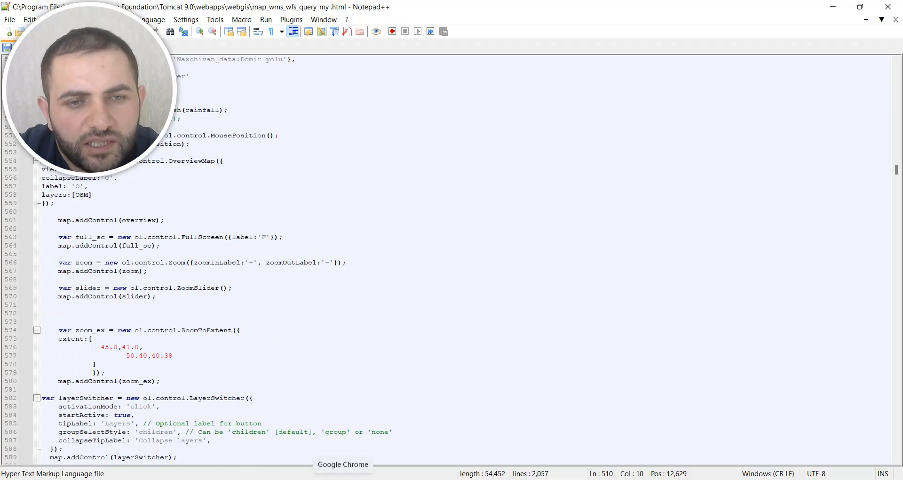
{"action": "scroll", "coordinate": [312, 369], "scroll_direction": "down", "scroll_amount": 9}
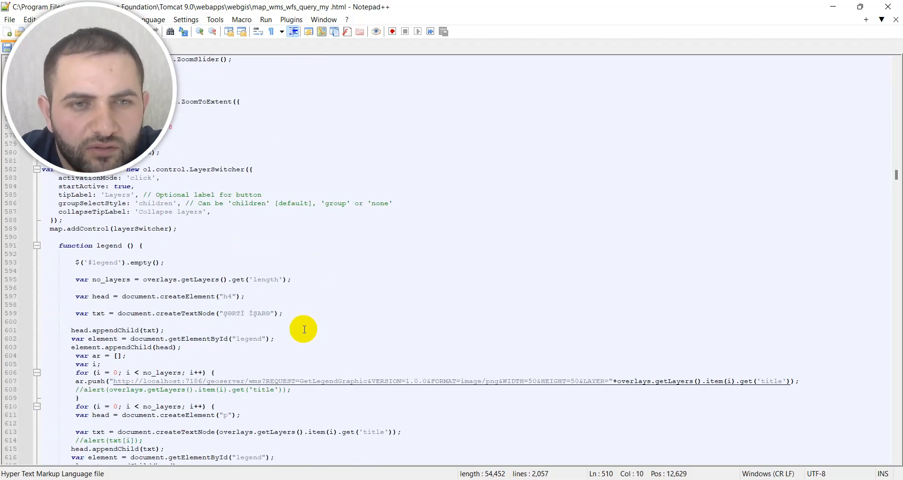
{"action": "scroll", "coordinate": [305, 329], "scroll_direction": "down", "scroll_amount": 14}
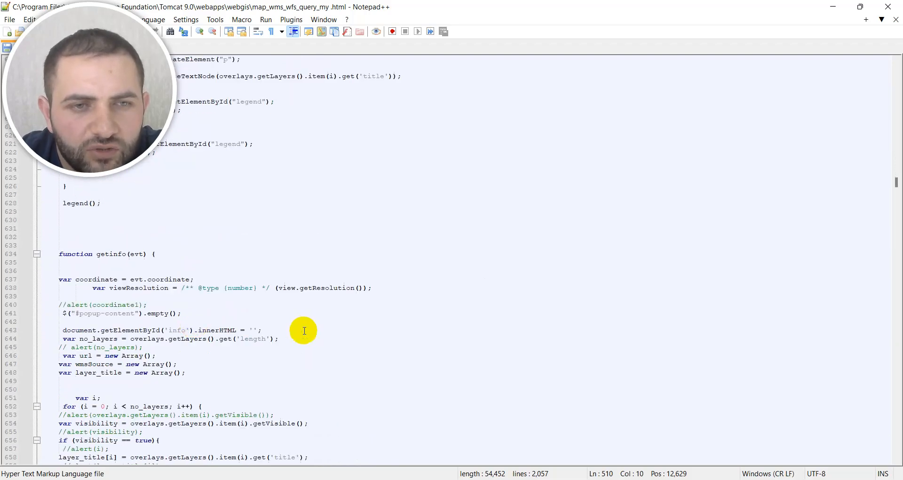
{"action": "left_click_drag", "start_coordinate": [61, 252], "coordinate": [164, 259]}
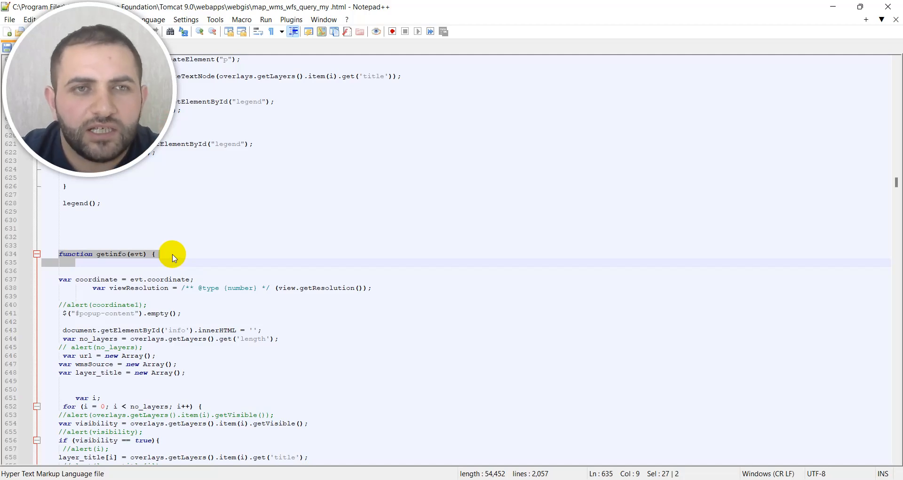
{"action": "left_click", "coordinate": [890, 9]}
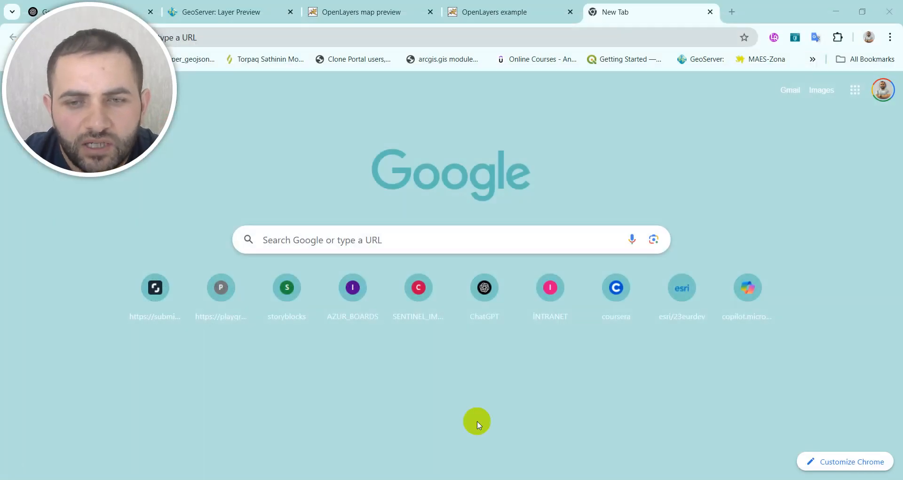
Step: In File Explorer's webgis folder, rename map_wms_whith_attachment .html to attachment.html
{"action": "left_click", "coordinate": [531, 479]}
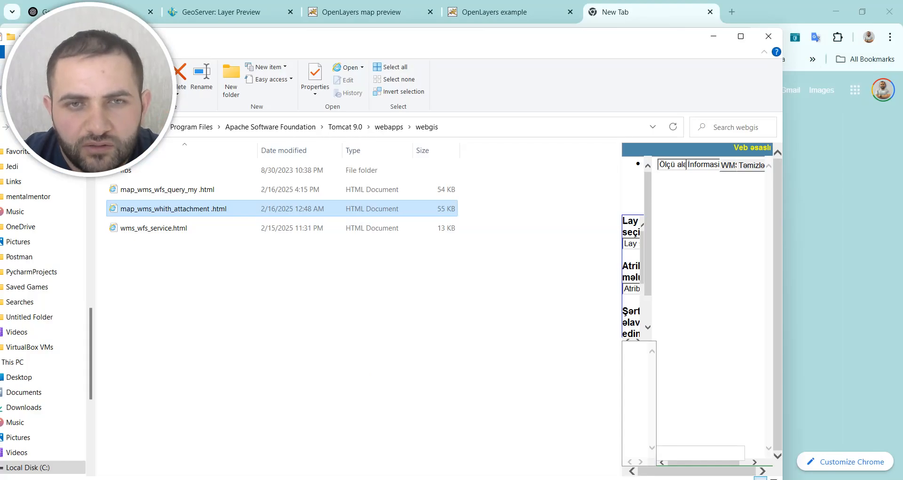
{"action": "left_click", "coordinate": [203, 208]}
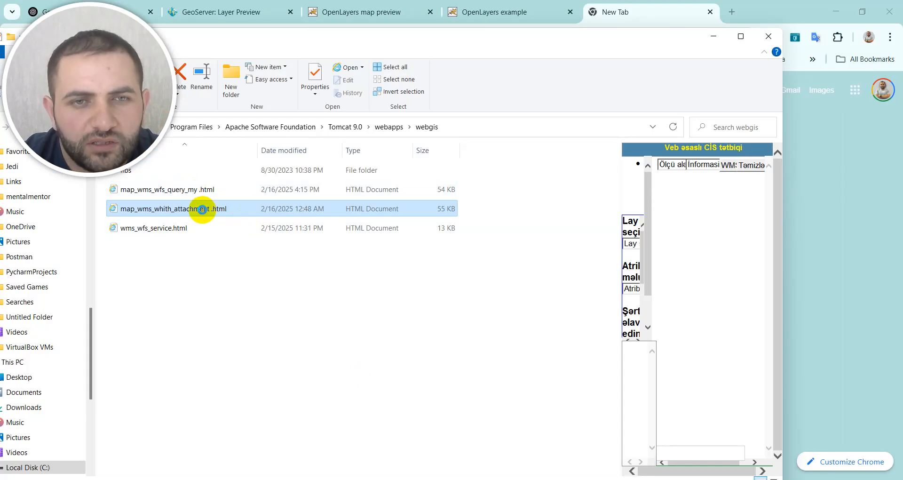
{"action": "right_click", "coordinate": [207, 210]}
{"action": "left_click", "coordinate": [217, 235]}
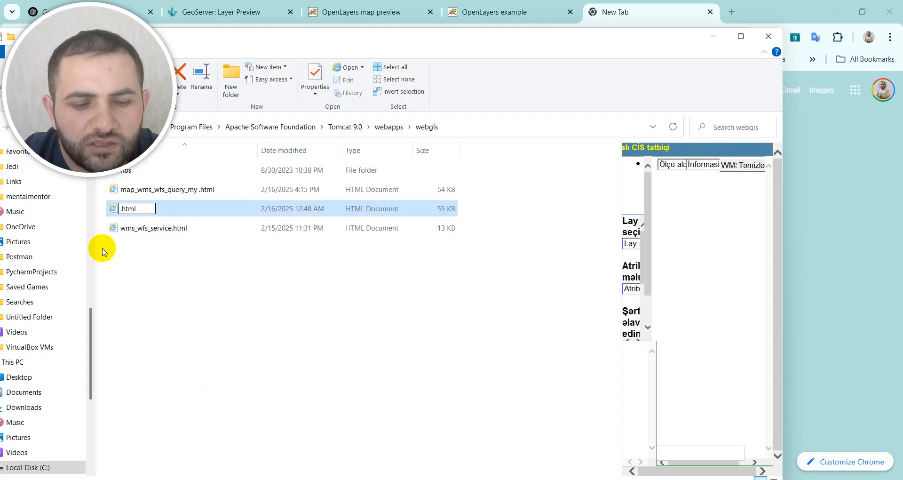
{"action": "key", "text": "ctrl+z"}
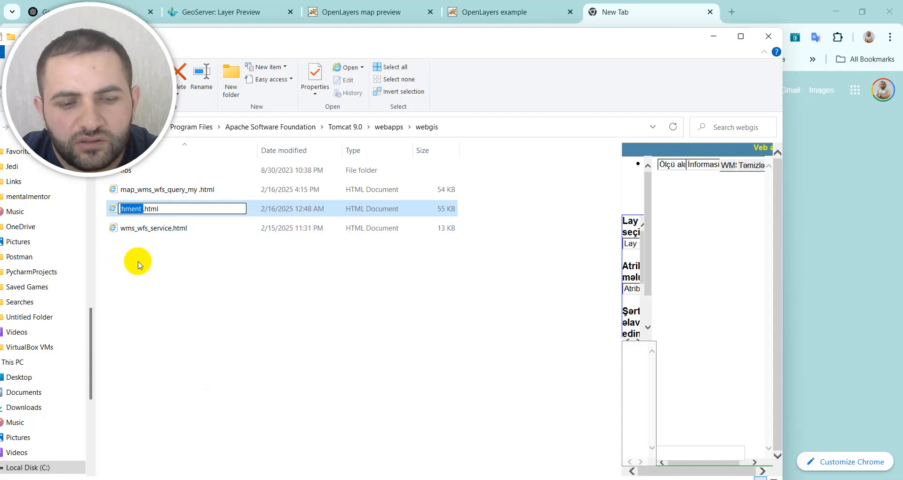
{"action": "key", "text": "ctrl+x"}
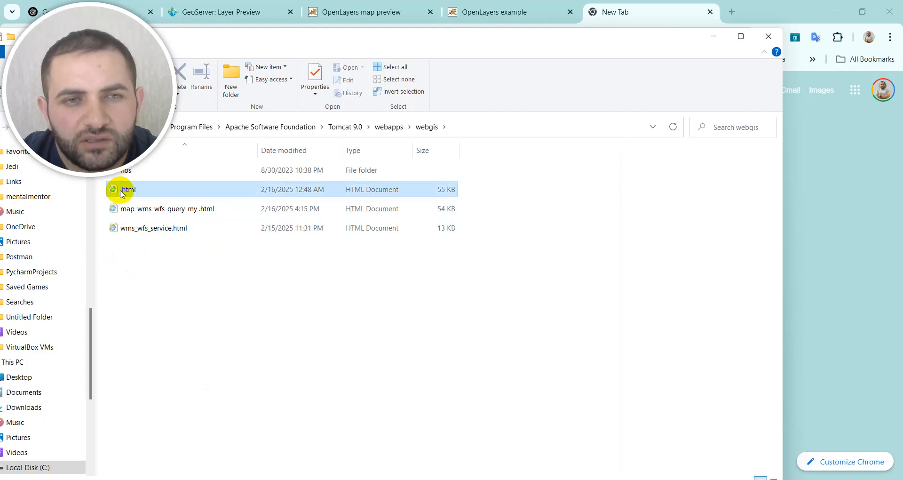
{"action": "left_click", "coordinate": [123, 190]}
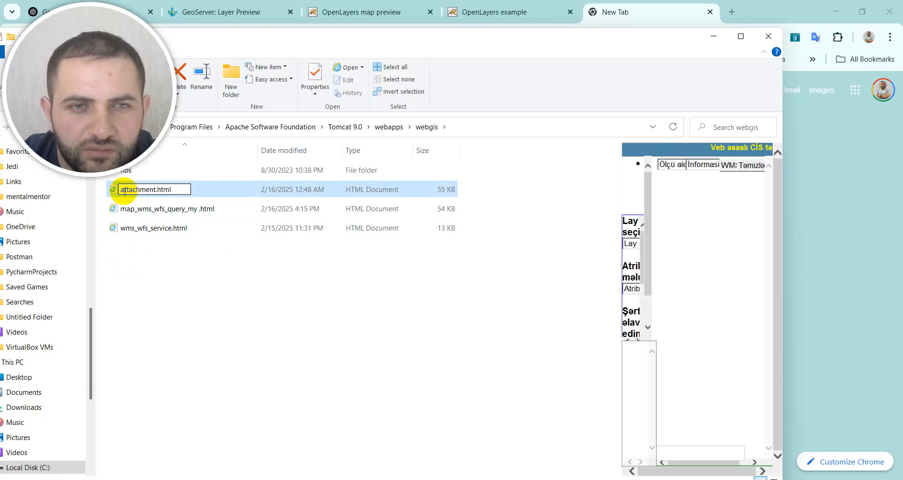
{"action": "left_click", "coordinate": [179, 188]}
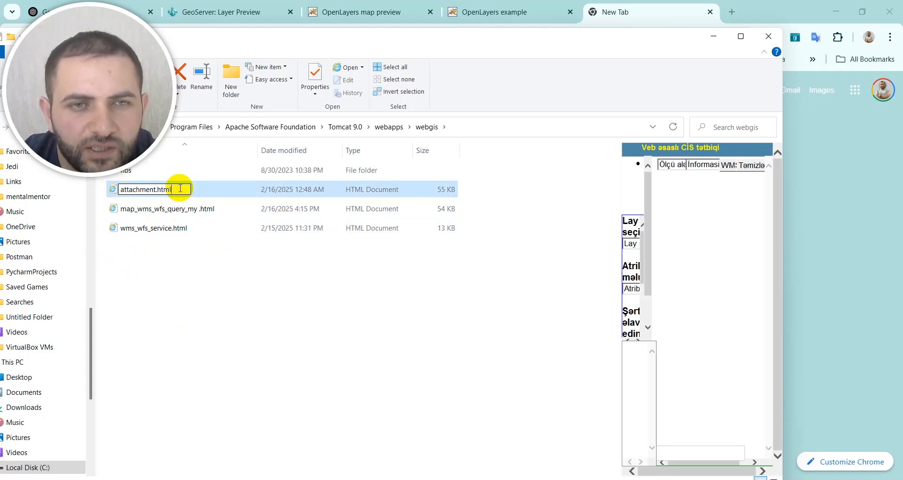
{"action": "left_click_drag", "start_coordinate": [170, 189], "coordinate": [121, 192]}
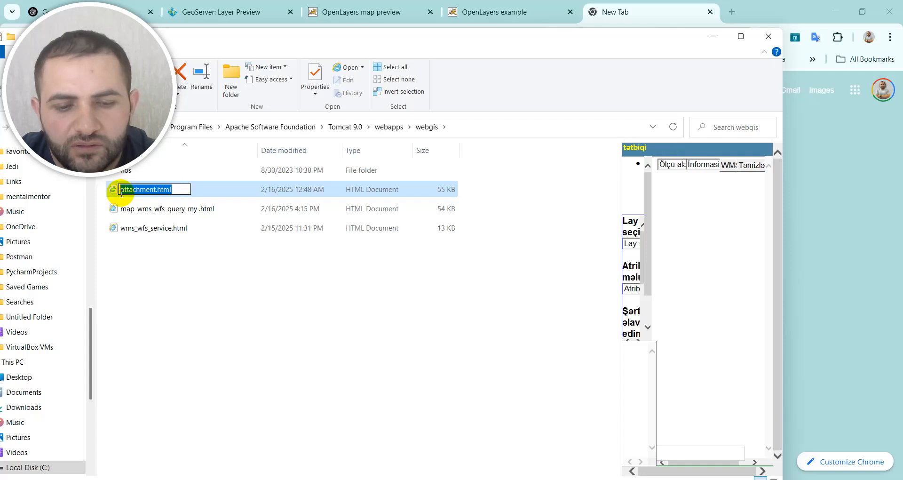
{"action": "left_click", "coordinate": [206, 295]}
{"action": "left_click", "coordinate": [239, 269]}
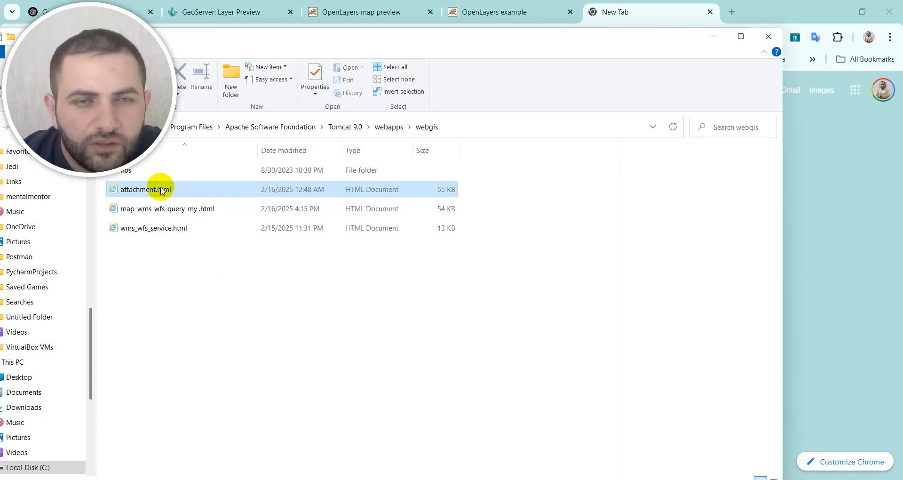
Step: Open attachment.html in Notepad++ and go to its getinfo(evt) function
{"action": "left_click", "coordinate": [201, 189]}
{"action": "right_click", "coordinate": [201, 189]}
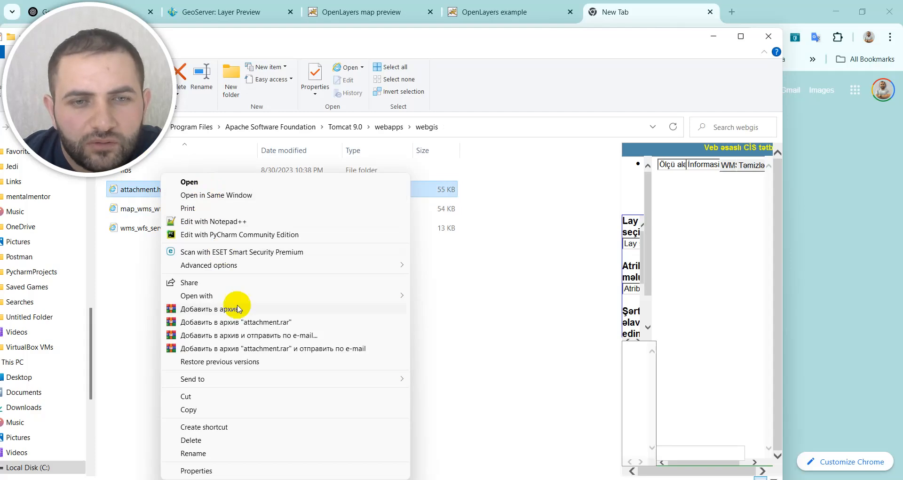
{"action": "left_click", "coordinate": [216, 221]}
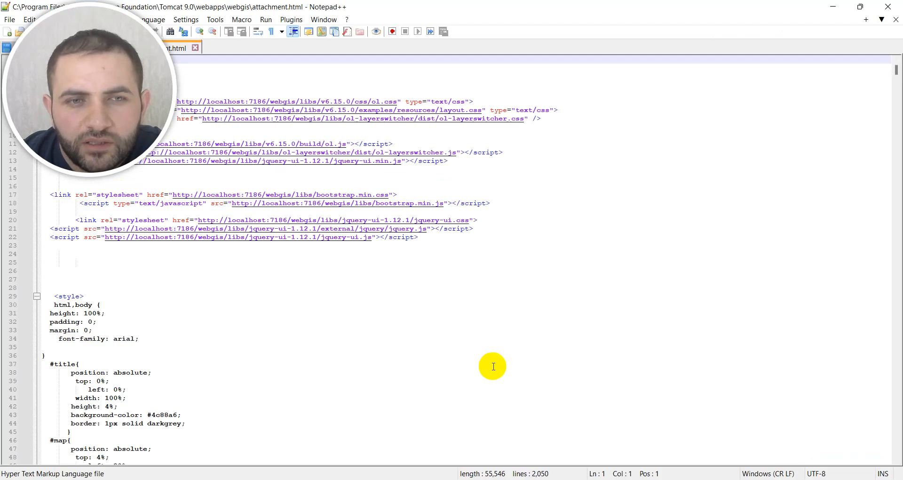
{"action": "scroll", "coordinate": [329, 241], "scroll_direction": "down", "scroll_amount": 20}
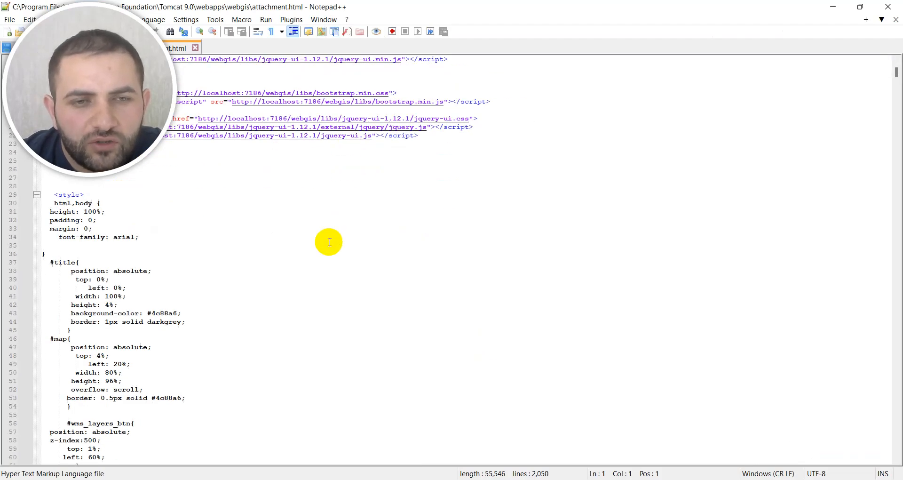
{"action": "scroll", "coordinate": [329, 241], "scroll_direction": "down", "scroll_amount": 20}
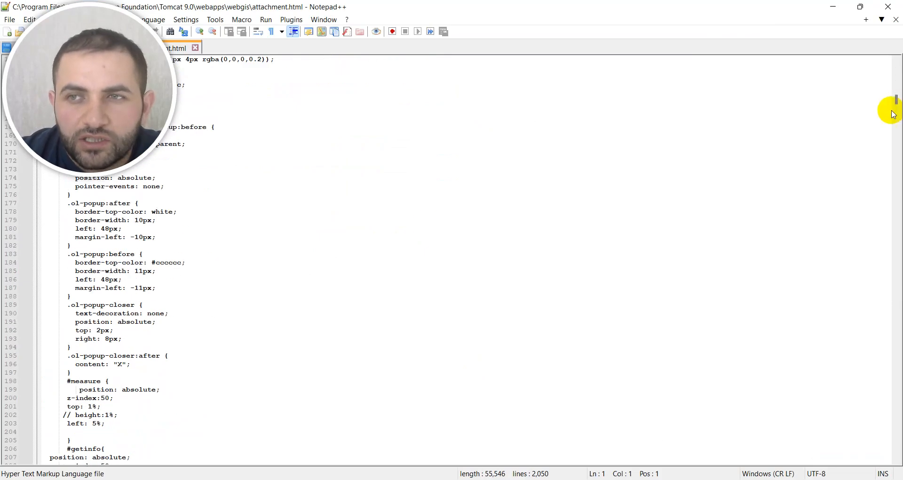
{"action": "left_click_drag", "start_coordinate": [899, 106], "coordinate": [898, 182]}
{"action": "scroll", "coordinate": [354, 300], "scroll_direction": "down", "scroll_amount": 16}
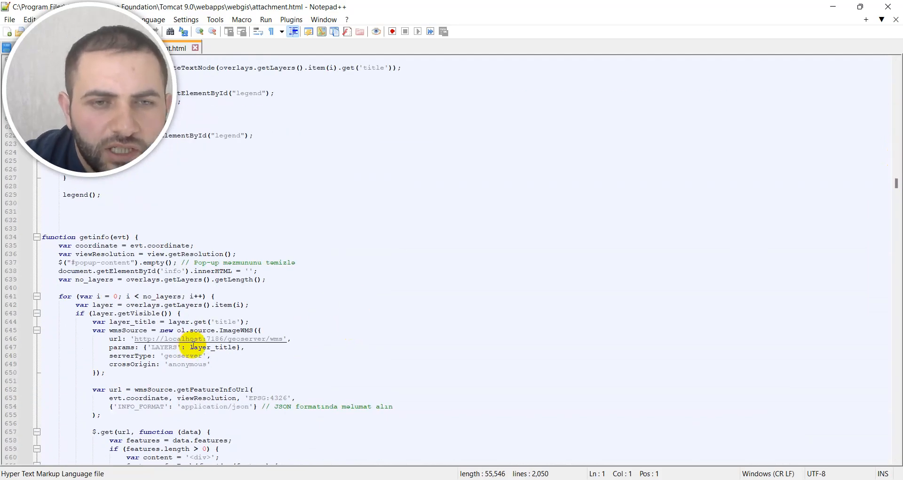
Step: Examine the JSON feature info request in getinfo and the property loop that excludes the image_path column
{"action": "scroll", "coordinate": [216, 340], "scroll_direction": "down", "scroll_amount": 1}
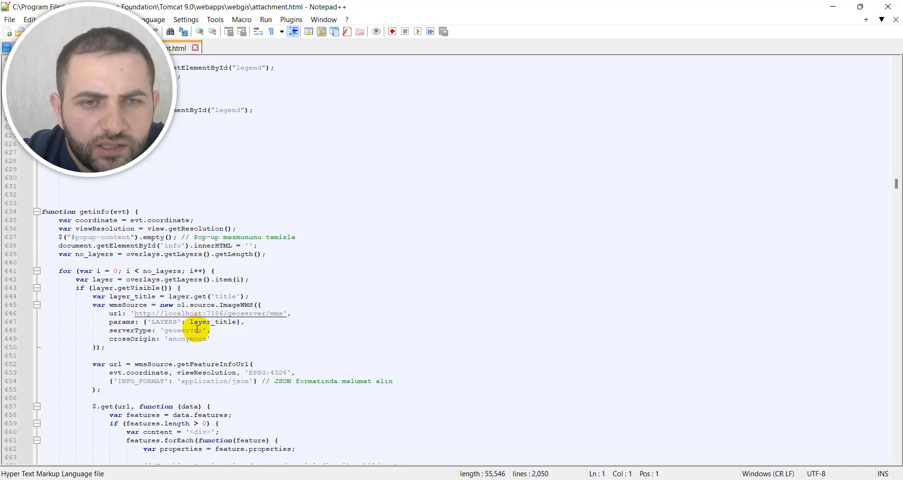
{"action": "scroll", "coordinate": [195, 331], "scroll_direction": "down", "scroll_amount": 2}
{"action": "scroll", "coordinate": [203, 339], "scroll_direction": "down", "scroll_amount": 4}
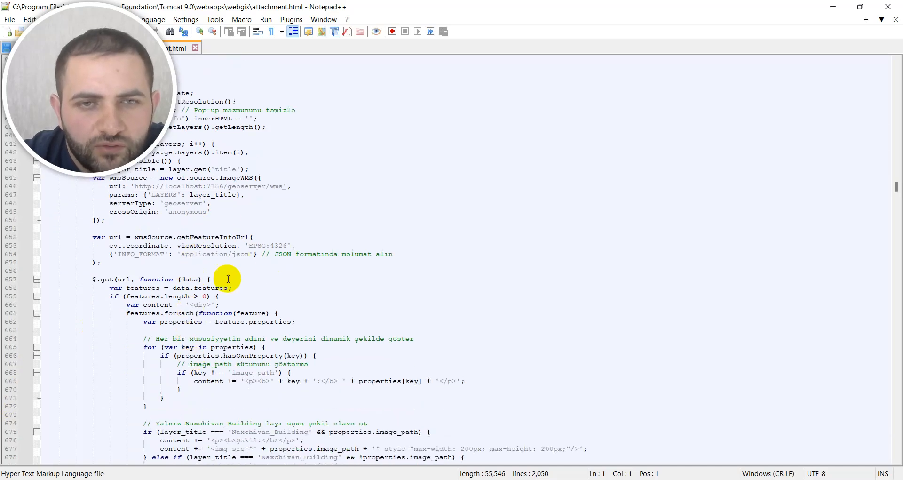
{"action": "scroll", "coordinate": [245, 336], "scroll_direction": "down", "scroll_amount": 1}
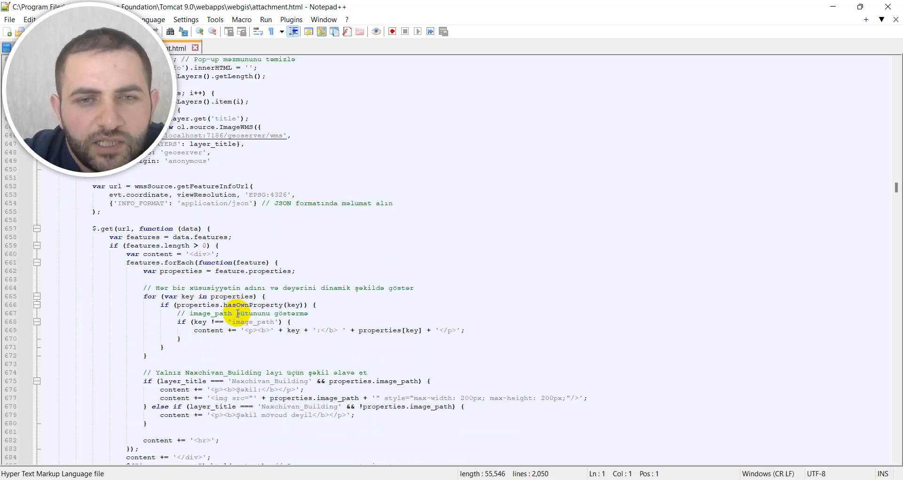
{"action": "scroll", "coordinate": [238, 313], "scroll_direction": "down", "scroll_amount": 1}
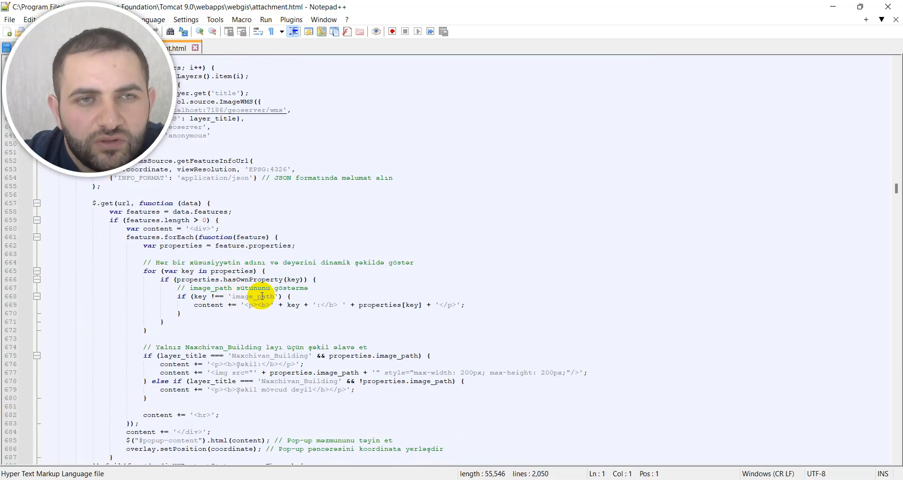
{"action": "left_click", "coordinate": [229, 296]}
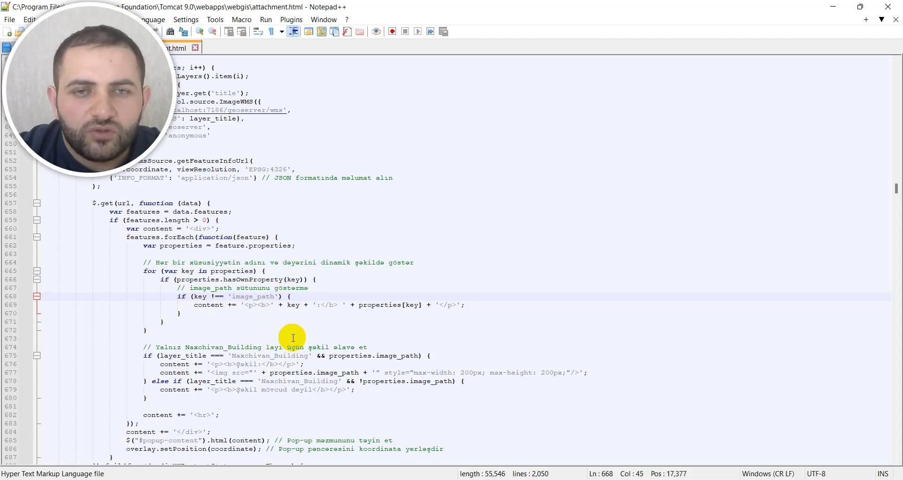
Step: Examine the Naxchivan_Building image condition and the rest of getinfo, and return to the browser
{"action": "scroll", "coordinate": [292, 337], "scroll_direction": "down", "scroll_amount": 1}
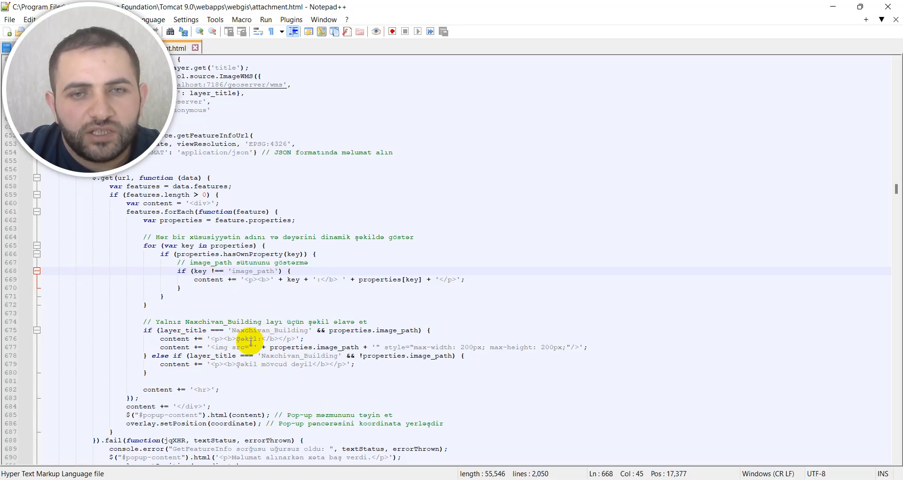
{"action": "left_click", "coordinate": [142, 330]}
{"action": "left_click_drag", "start_coordinate": [141, 330], "coordinate": [371, 365]}
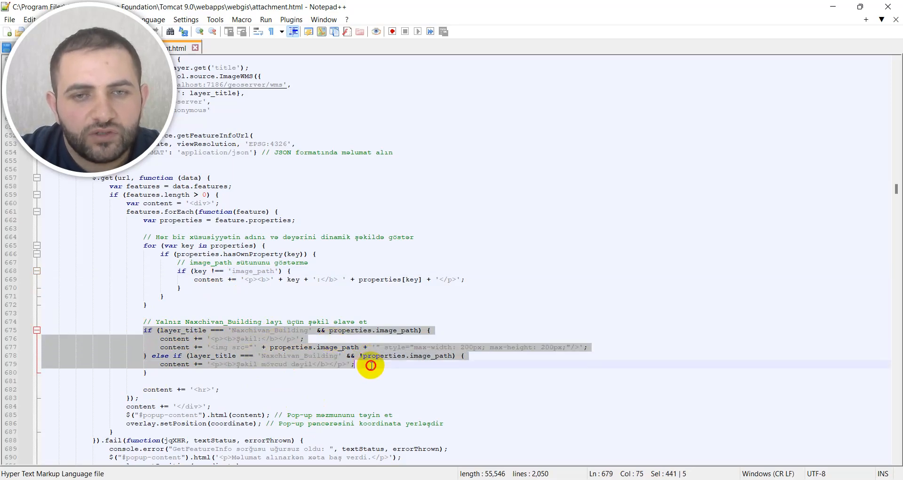
{"action": "left_click", "coordinate": [362, 368]}
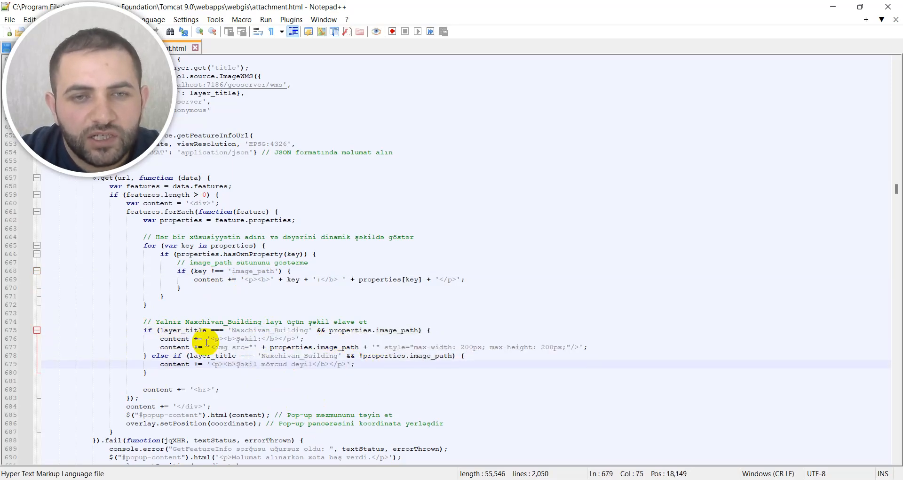
{"action": "scroll", "coordinate": [284, 375], "scroll_direction": "down", "scroll_amount": 1}
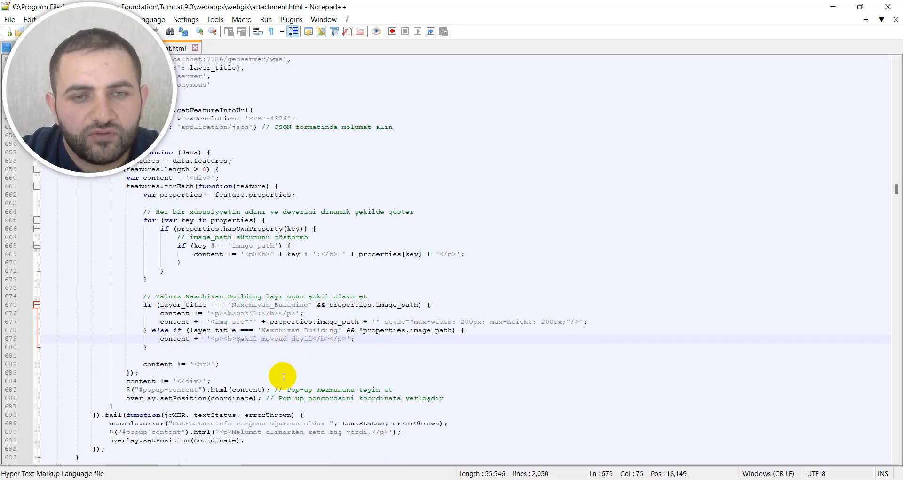
{"action": "scroll", "coordinate": [263, 350], "scroll_direction": "down", "scroll_amount": 1}
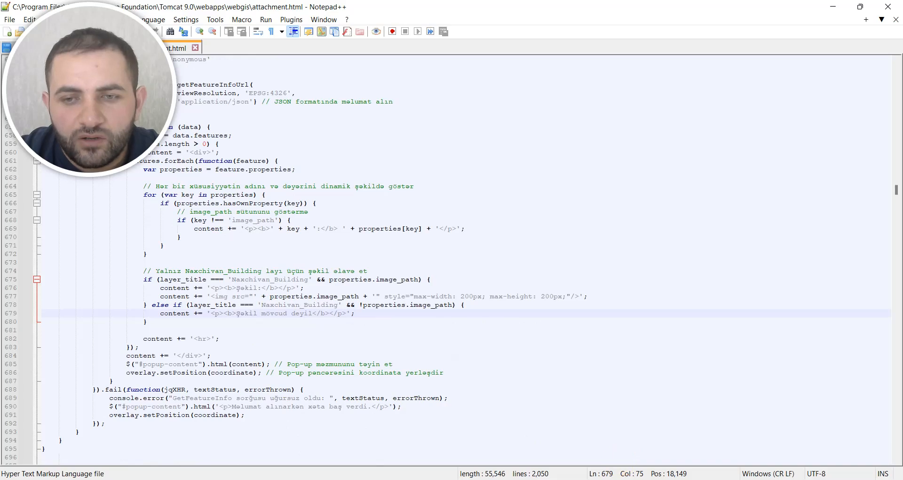
{"action": "left_click", "coordinate": [542, 477]}
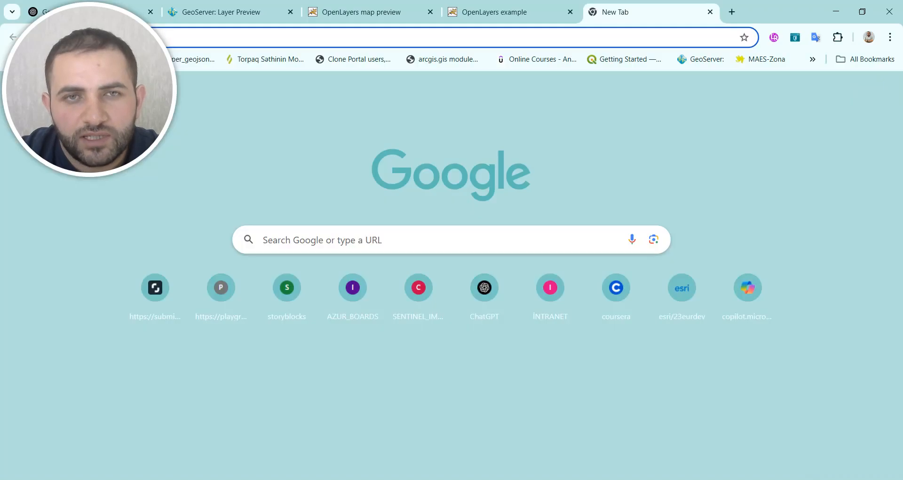
Step: In the web GIS browser page, replace the file name in the address with attachment.html and load it
{"action": "left_click", "coordinate": [506, 17]}
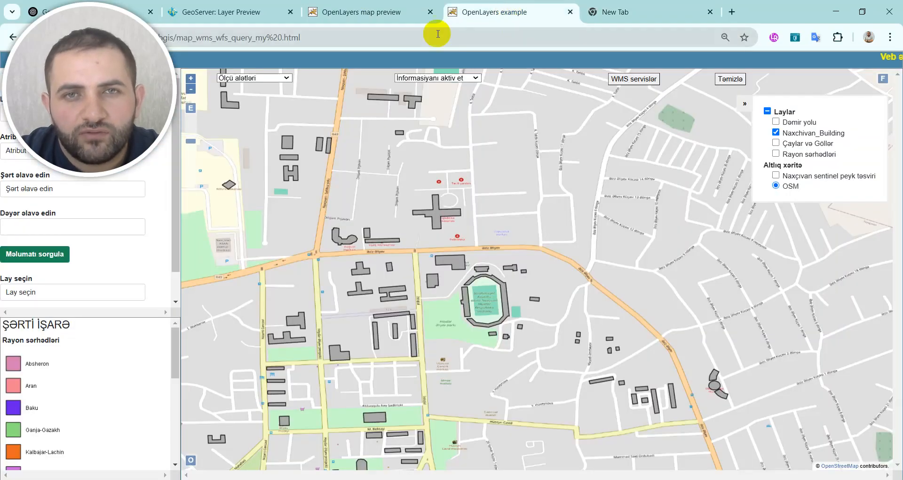
{"action": "left_click", "coordinate": [377, 37]}
{"action": "left_click", "coordinate": [362, 39]}
{"action": "left_click_drag", "start_coordinate": [361, 39], "coordinate": [179, 42]}
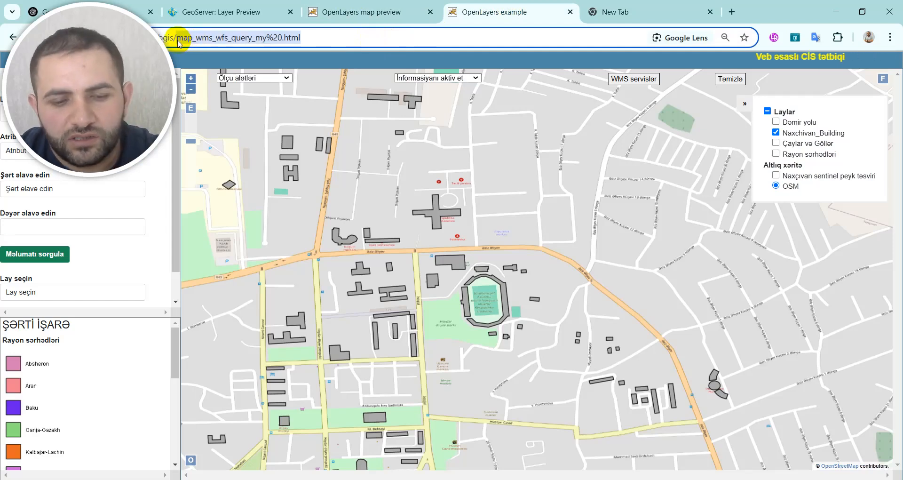
{"action": "key", "text": "ctrl+v"}
{"action": "key", "text": "Return"}
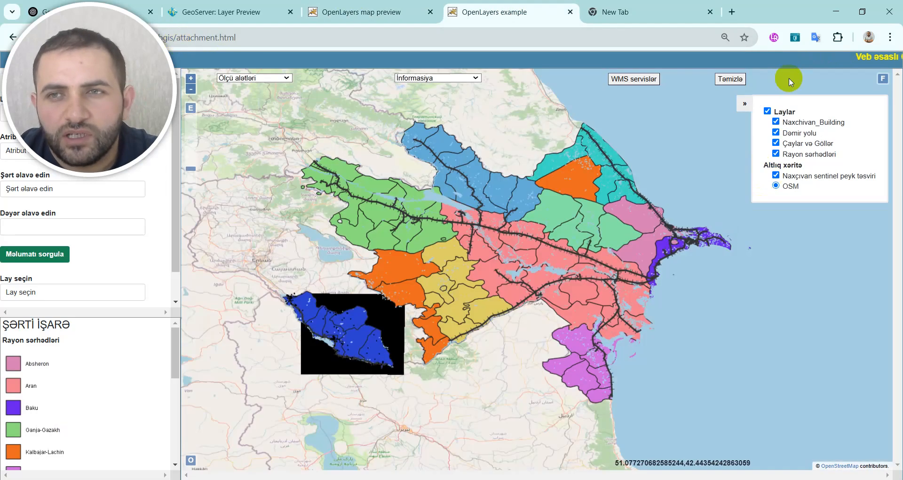
Step: Hide the Naxchivan_Building and Dəmir yolu layers, keeping Çaylar və Göllər and Rayon sərhədləri visible
{"action": "left_click", "coordinate": [776, 133]}
{"action": "left_click", "coordinate": [776, 143]}
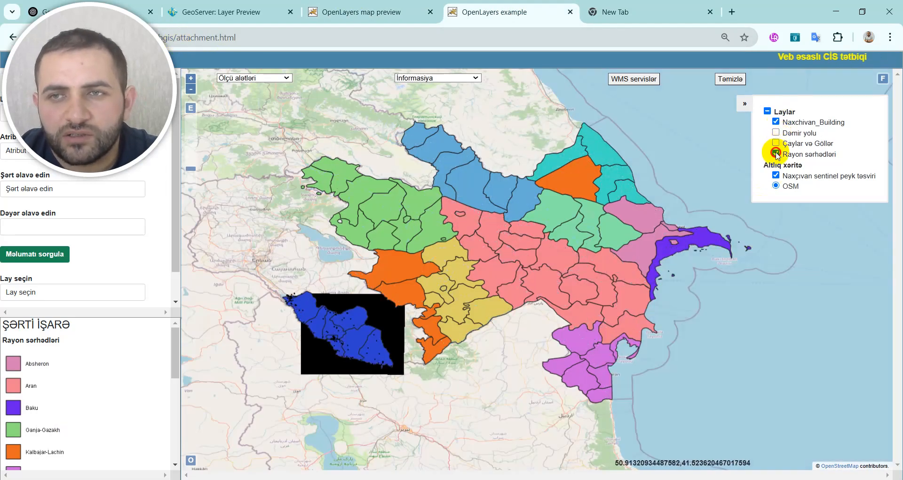
{"action": "left_click", "coordinate": [776, 153]}
{"action": "left_click", "coordinate": [777, 144]}
{"action": "left_click", "coordinate": [776, 122]}
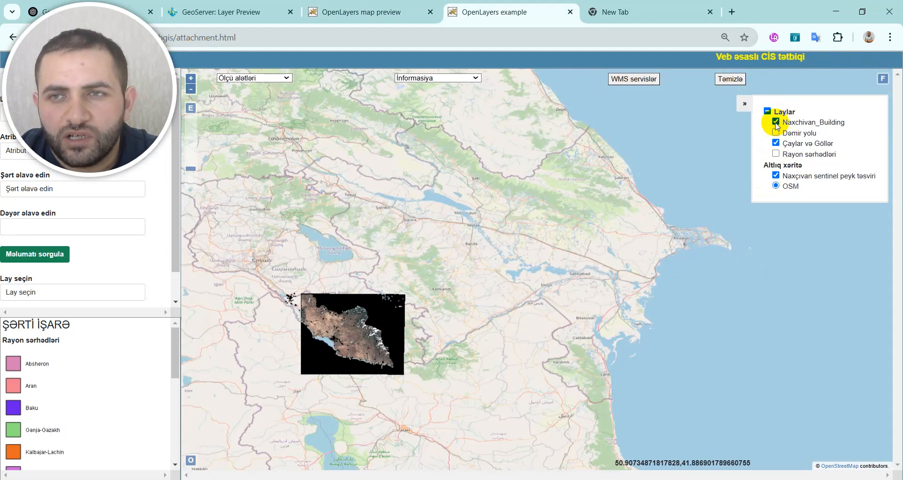
{"action": "left_click", "coordinate": [776, 154]}
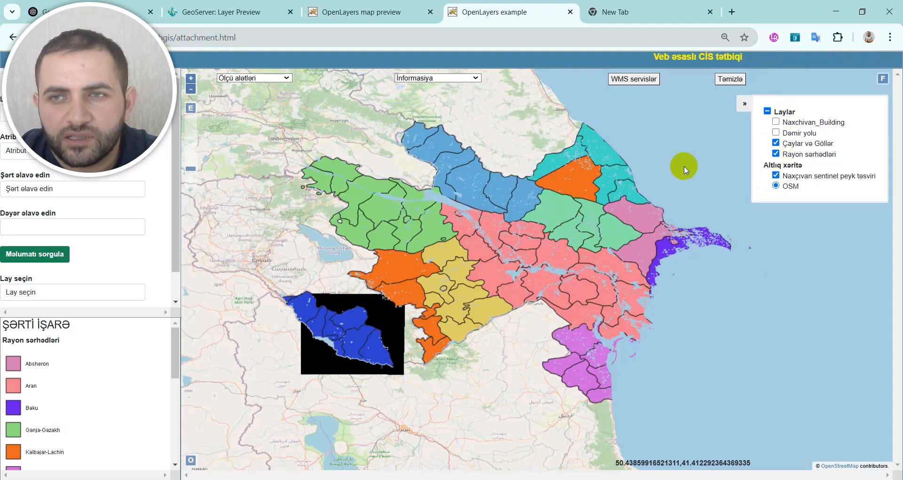
Step: Activate the map information tool with İnformasiyanı aktiv et, query the northeastern orange district, and close its popup
{"action": "left_click", "coordinate": [440, 79]}
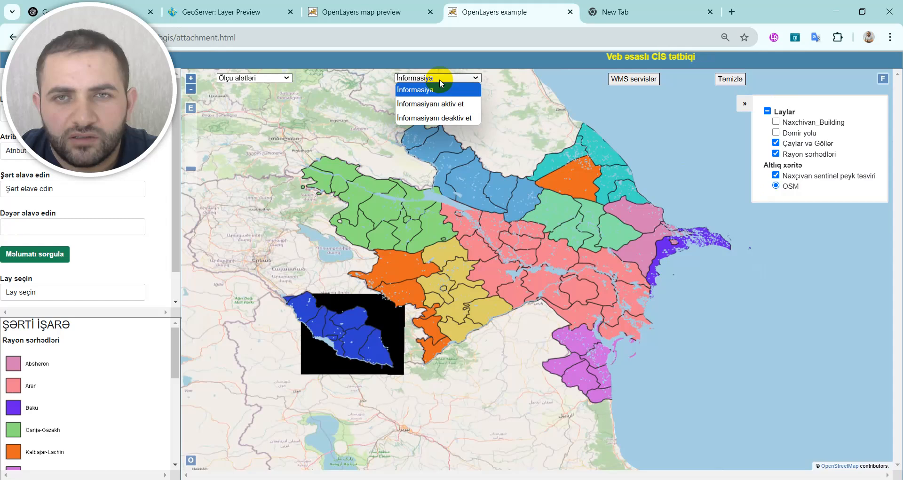
{"action": "left_click", "coordinate": [437, 104]}
{"action": "left_click", "coordinate": [563, 174]}
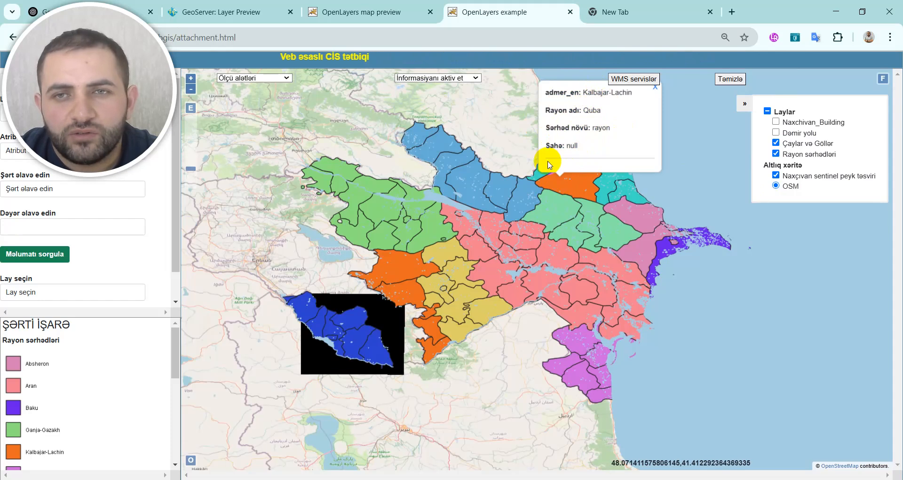
{"action": "left_click", "coordinate": [654, 87]}
Step: Hide Çaylar və Göllər, Rayon sərhədləri and the Naxçıvan sentinel imagery, and show Naxchivan_Building over OSM
{"action": "left_click", "coordinate": [776, 143]}
{"action": "left_click", "coordinate": [776, 154]}
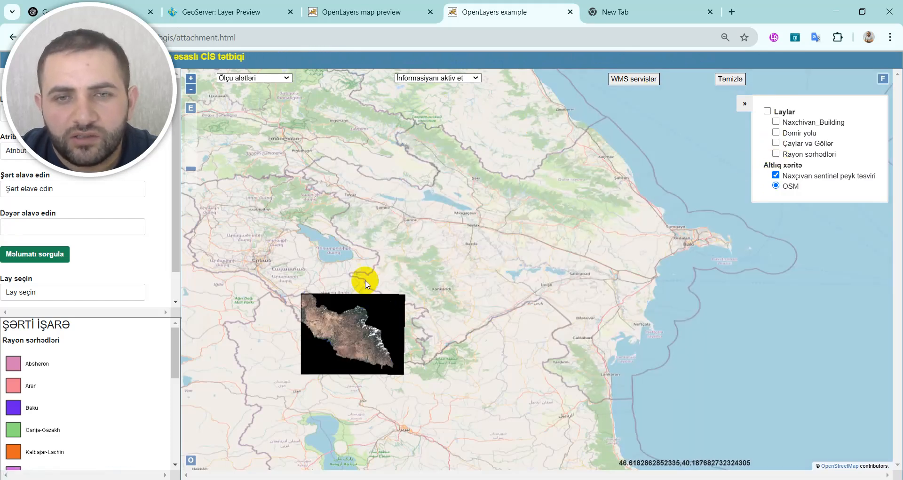
{"action": "scroll", "coordinate": [337, 351], "scroll_direction": "up", "scroll_amount": 4}
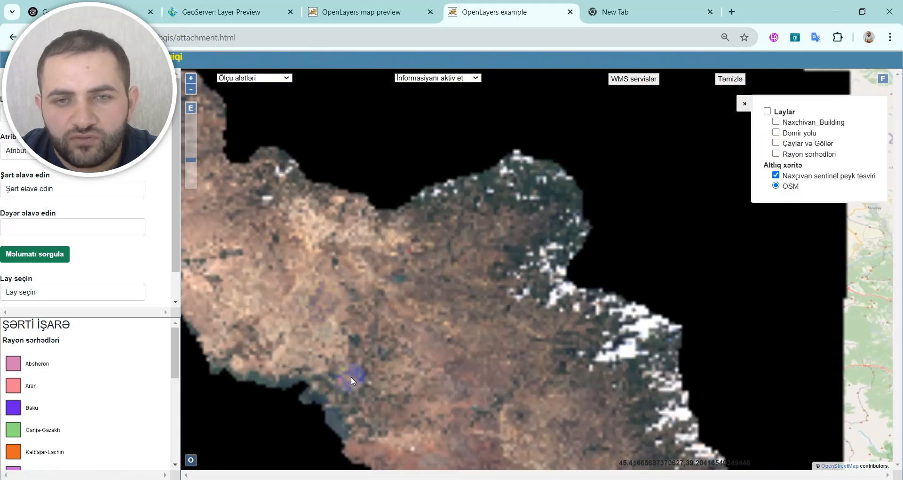
{"action": "scroll", "coordinate": [351, 376], "scroll_direction": "up", "scroll_amount": 2}
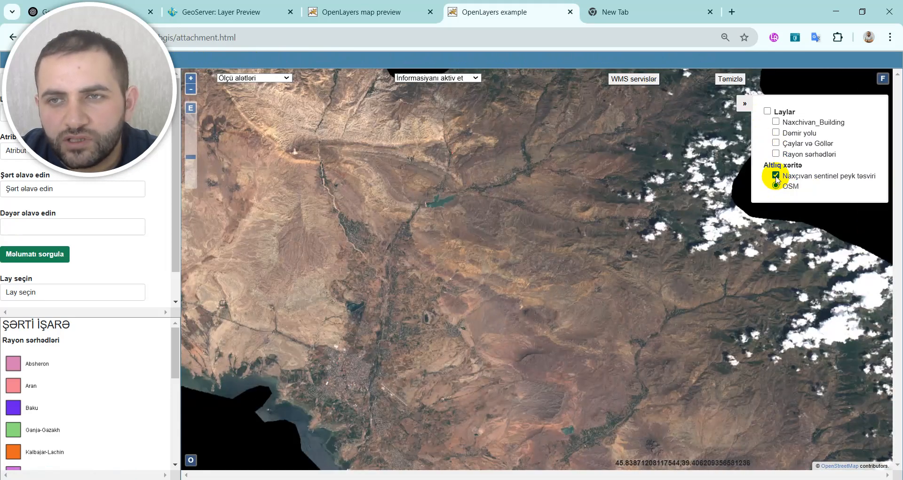
{"action": "left_click", "coordinate": [775, 176]}
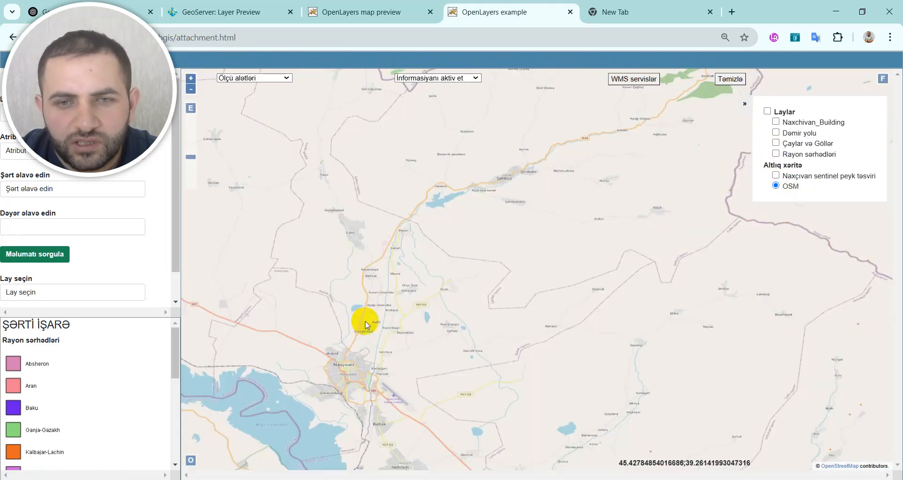
{"action": "left_click", "coordinate": [776, 123]}
Step: Open the photo popup of the building northwest of the stadium in Naxçıvan and bring the whole popup into view
{"action": "scroll", "coordinate": [345, 371], "scroll_direction": "up", "scroll_amount": 4}
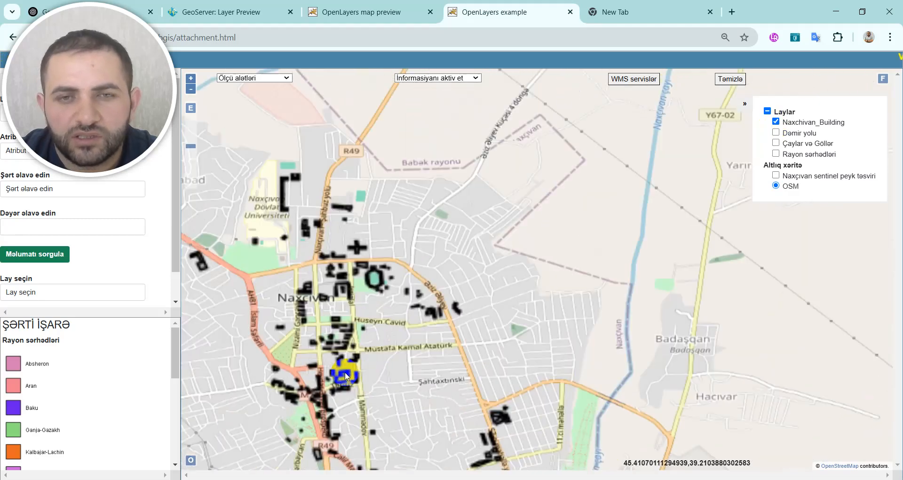
{"action": "scroll", "coordinate": [345, 372], "scroll_direction": "up", "scroll_amount": 2}
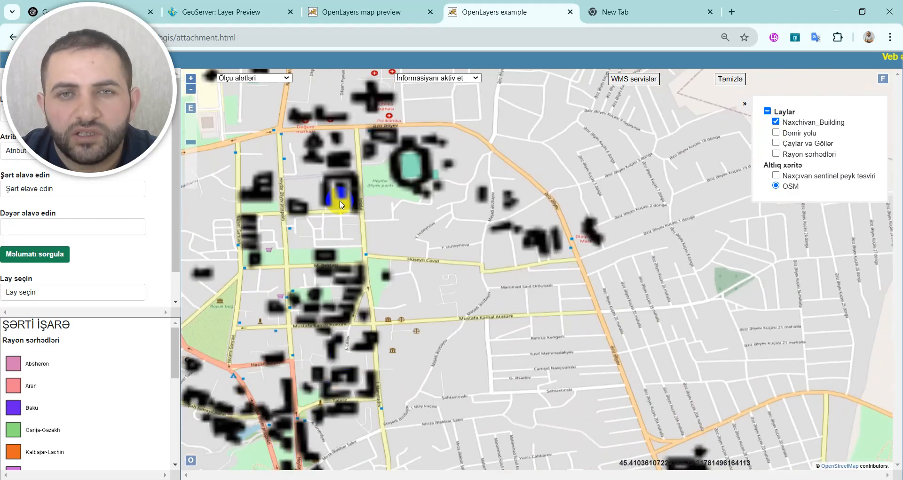
{"action": "left_click", "coordinate": [389, 137]}
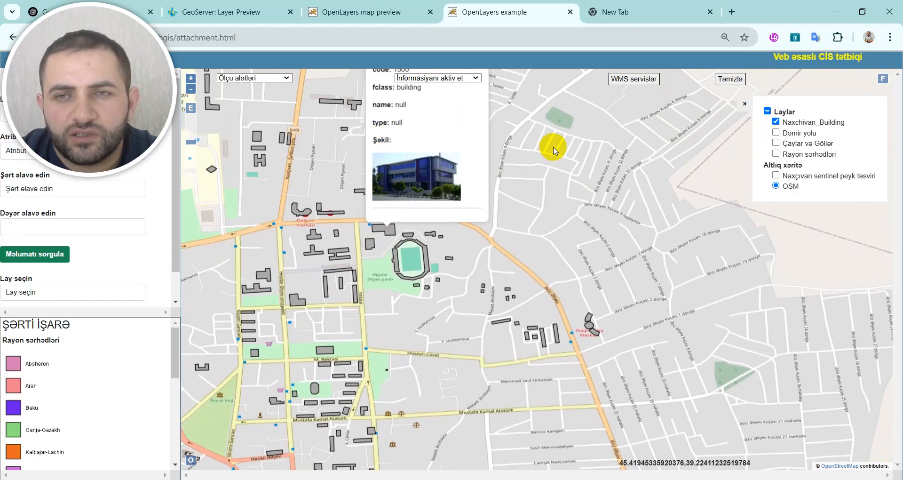
{"action": "left_click_drag", "start_coordinate": [549, 145], "coordinate": [546, 238]}
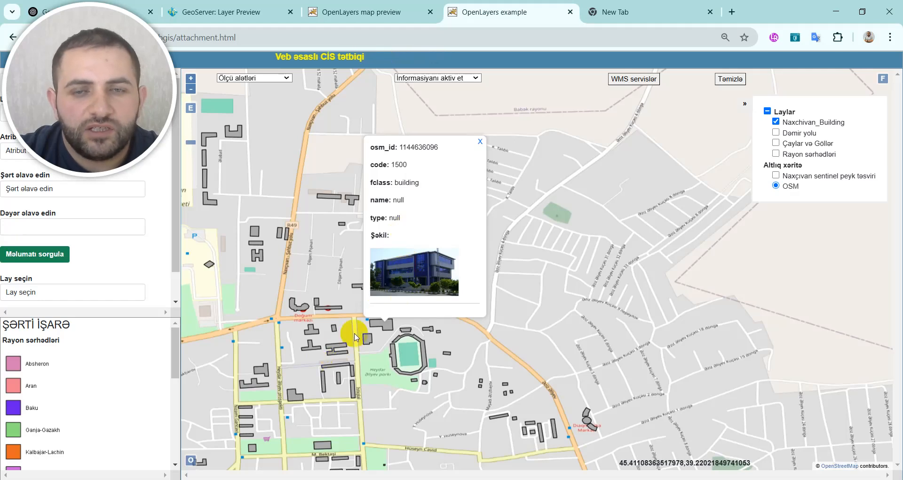
Step: Check the photo popups of several buildings southwest of the stadium, and close the last popup
{"action": "left_click", "coordinate": [335, 368]}
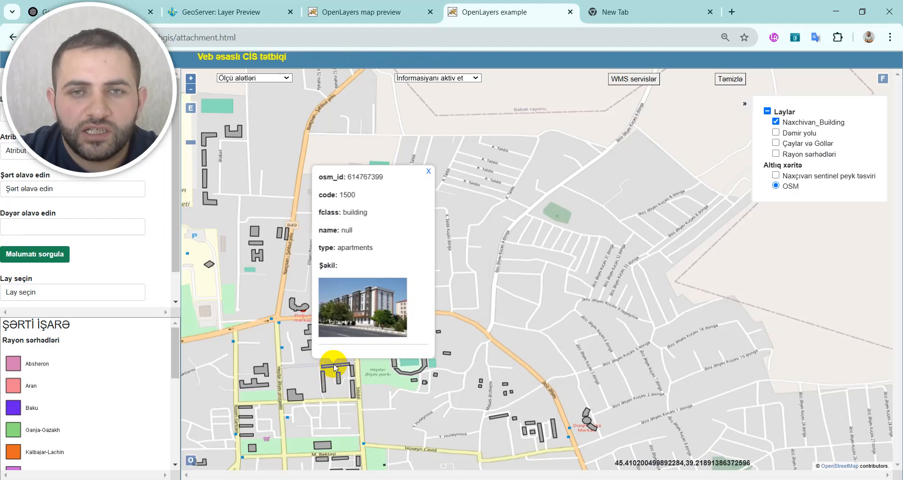
{"action": "left_click", "coordinate": [324, 387]}
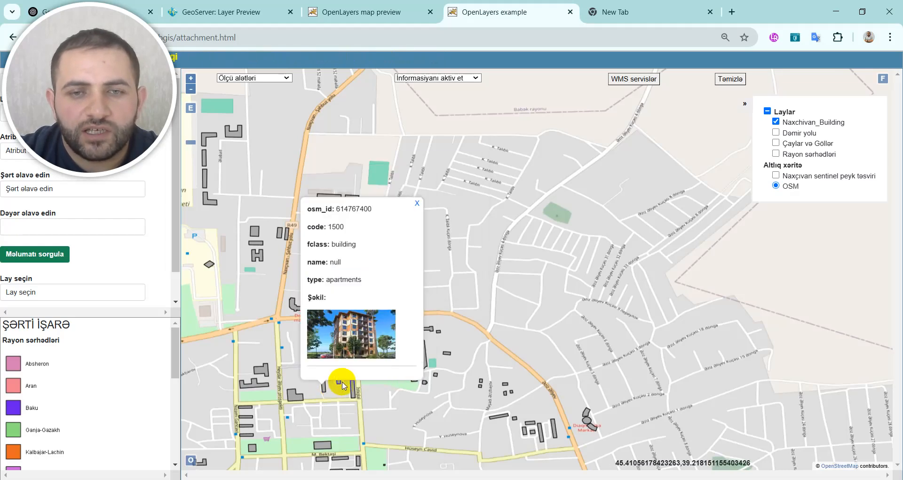
{"action": "left_click", "coordinate": [309, 394]}
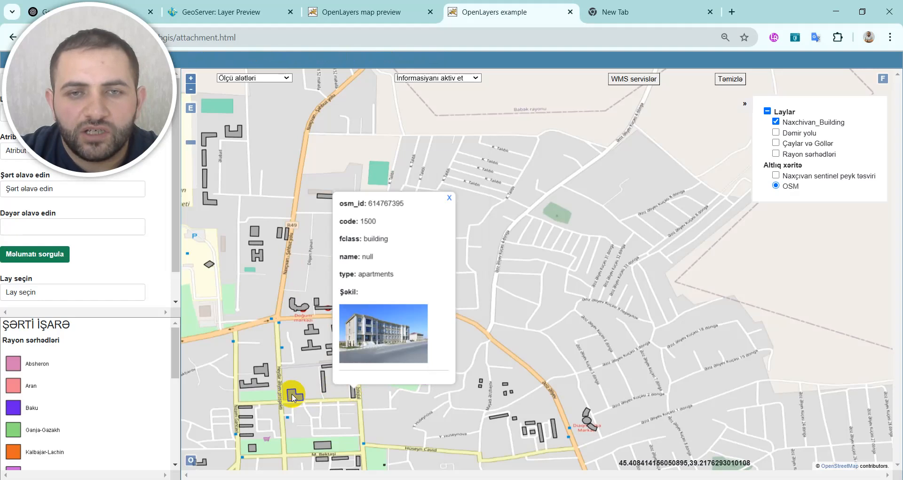
{"action": "left_click", "coordinate": [292, 394]}
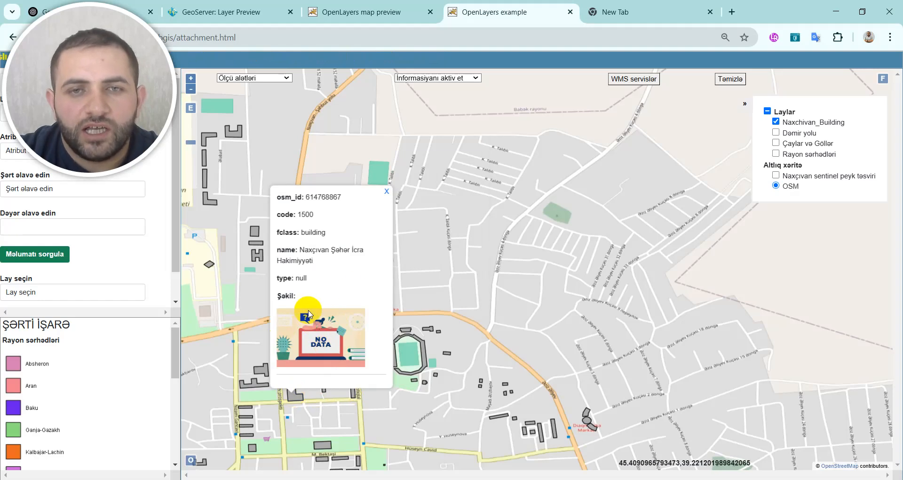
{"action": "left_click", "coordinate": [386, 192]}
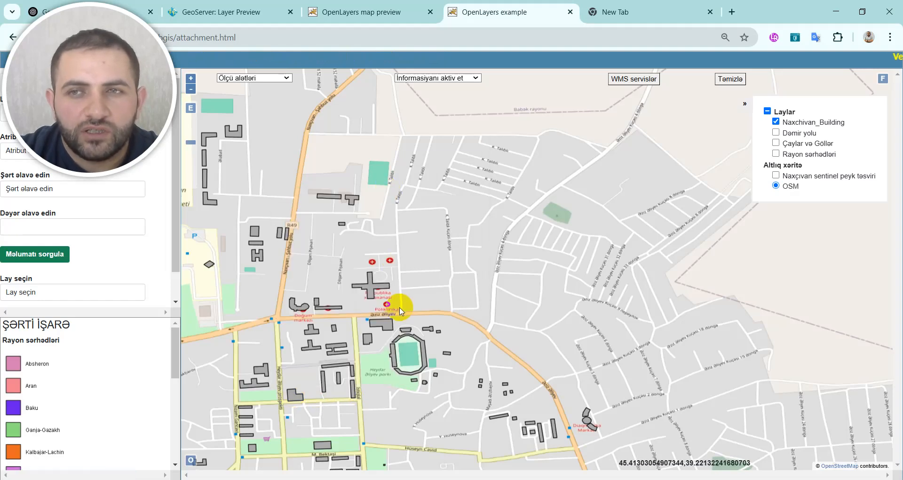
Step: Reopen the photo popup of the building just northwest of the stadium
{"action": "scroll", "coordinate": [398, 310], "scroll_direction": "down", "scroll_amount": 1}
{"action": "scroll", "coordinate": [398, 311], "scroll_direction": "down", "scroll_amount": 2}
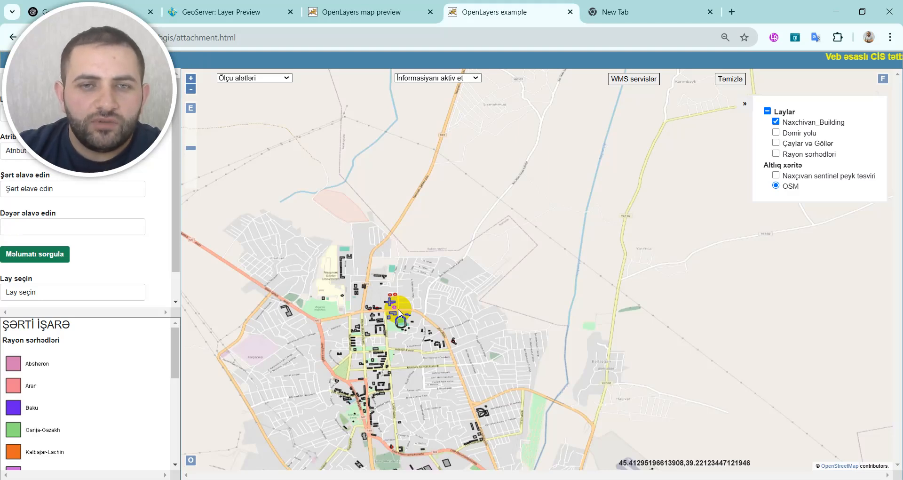
{"action": "scroll", "coordinate": [398, 311], "scroll_direction": "up", "scroll_amount": 3}
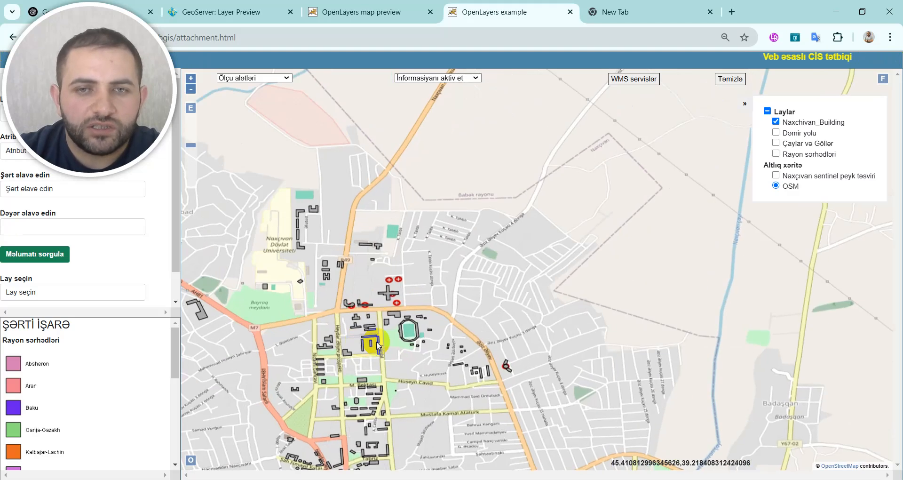
{"action": "left_click", "coordinate": [414, 280]}
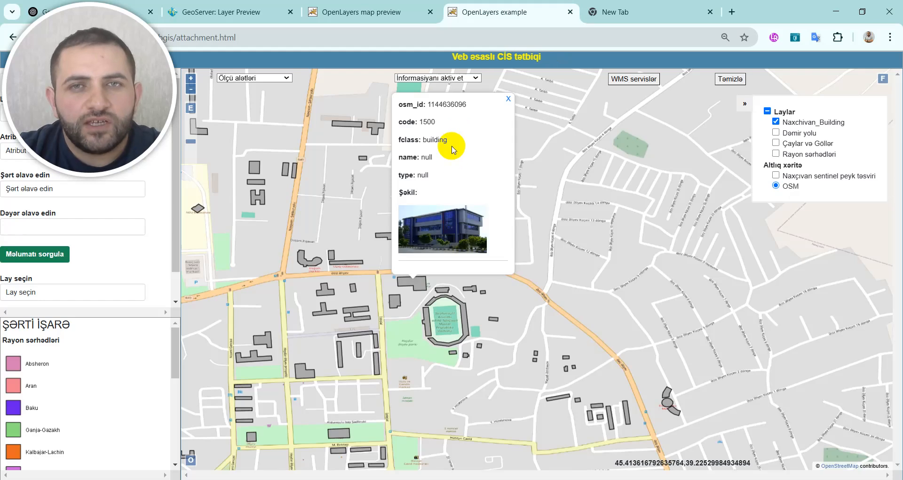
Step: In the GeoServer map preview, highlight the queried building's image_path URL, and query an apartment building to the southwest
{"action": "left_click", "coordinate": [369, 12]}
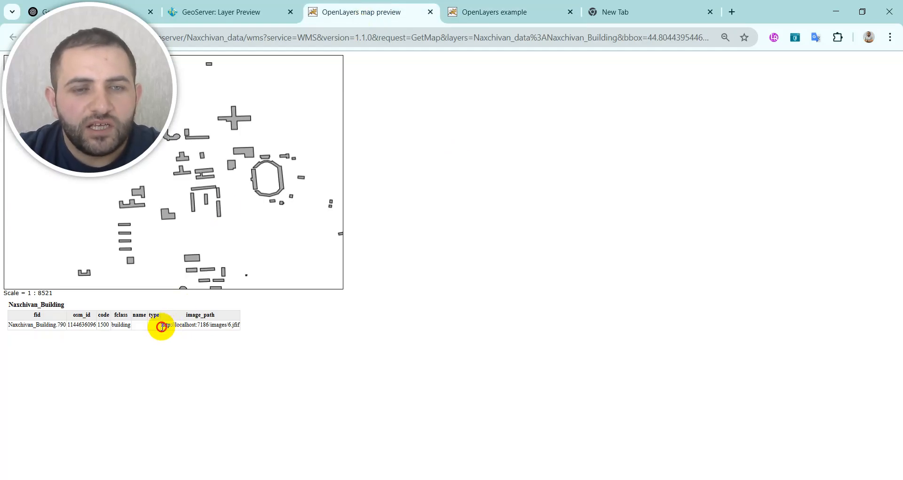
{"action": "left_click_drag", "start_coordinate": [161, 326], "coordinate": [234, 323]}
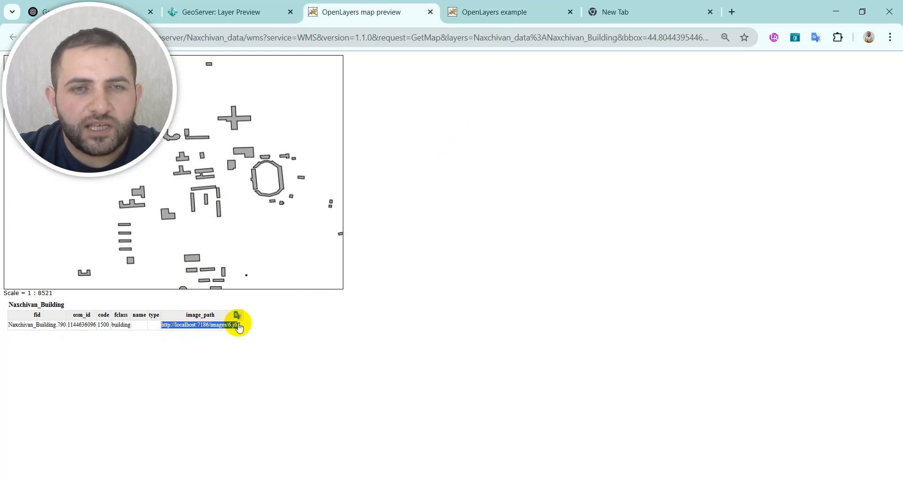
{"action": "left_click", "coordinate": [214, 189]}
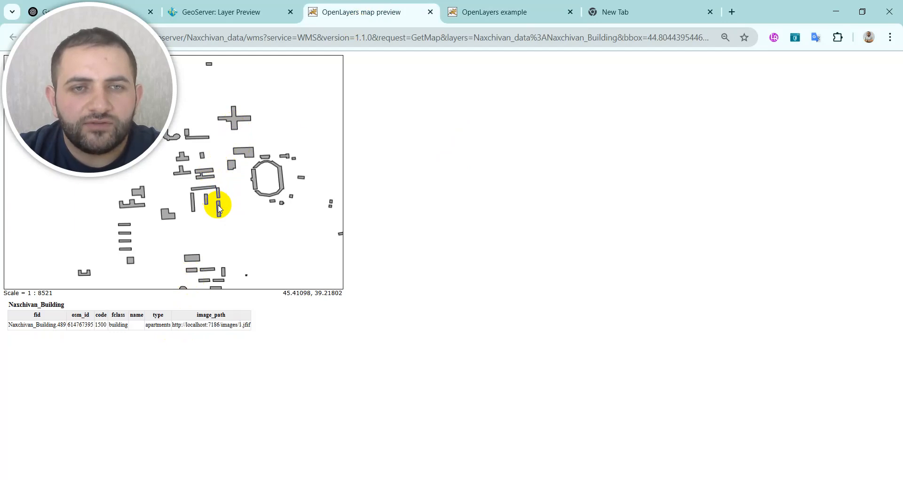
Step: Compare the photo popup in the web GIS with the image_path URL shown in the GeoServer map preview
{"action": "left_click", "coordinate": [507, 14]}
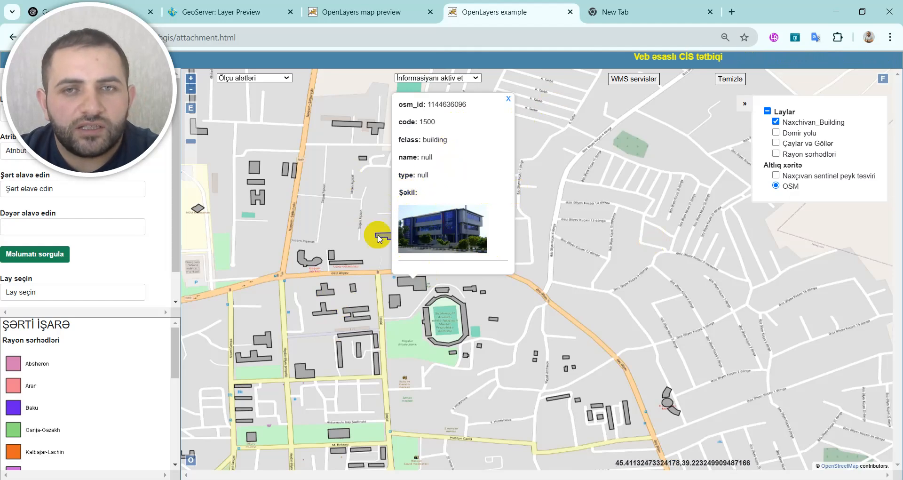
{"action": "left_click", "coordinate": [372, 12]}
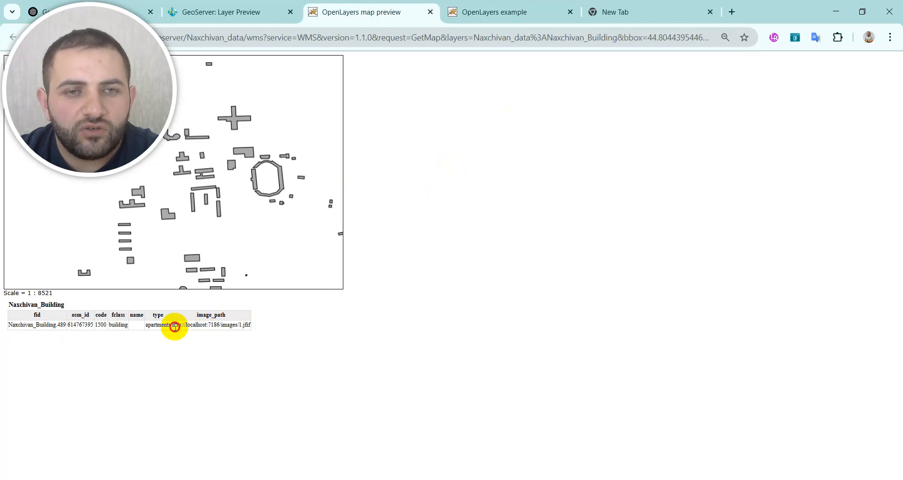
{"action": "left_click_drag", "start_coordinate": [174, 326], "coordinate": [231, 333]}
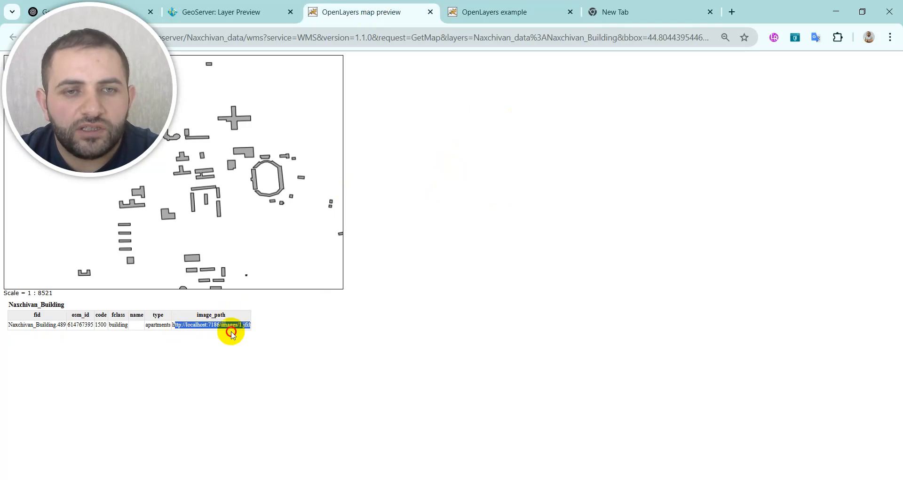
{"action": "left_click", "coordinate": [173, 324]}
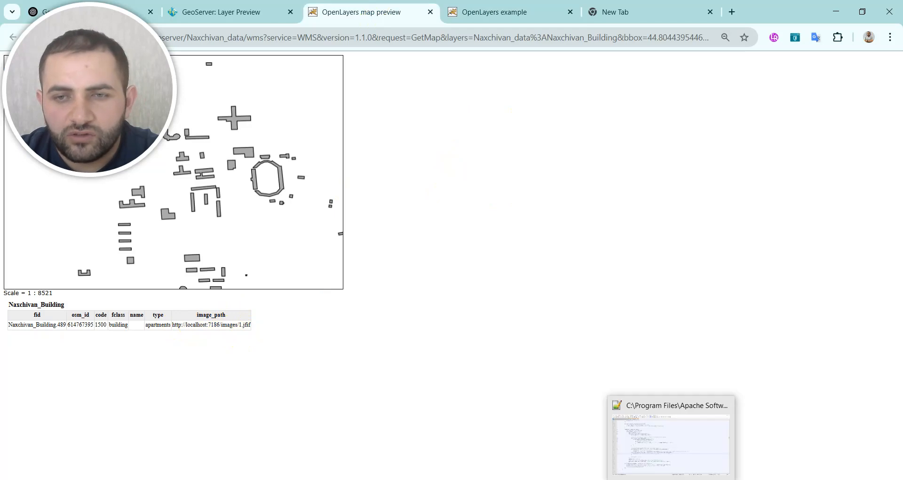
Step: Review getinfo in attachment.html in Notepad++ and highlight image_path in the line that builds the img tag
{"action": "left_click", "coordinate": [672, 479]}
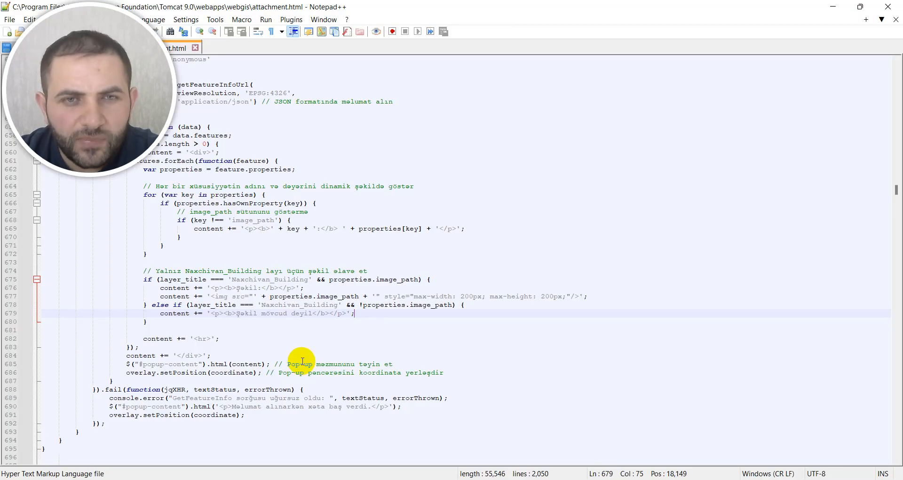
{"action": "scroll", "coordinate": [233, 365], "scroll_direction": "up", "scroll_amount": 1}
{"action": "scroll", "coordinate": [234, 364], "scroll_direction": "up", "scroll_amount": 5}
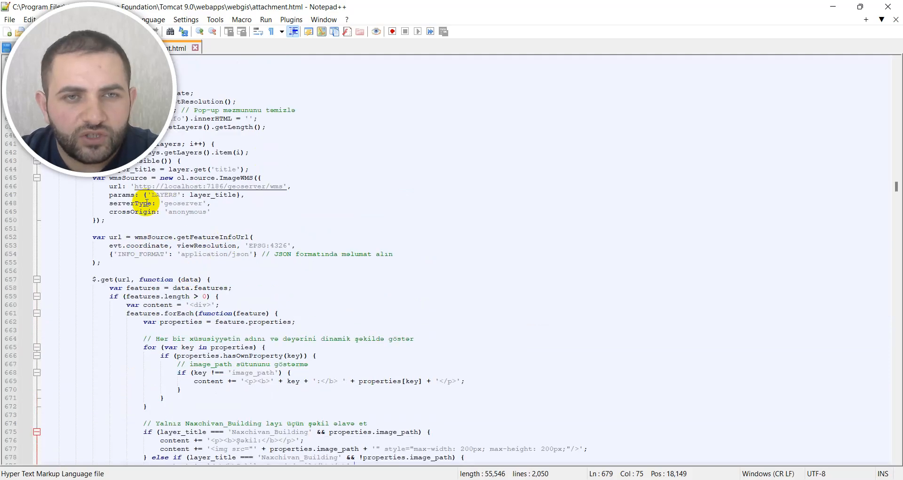
{"action": "scroll", "coordinate": [279, 302], "scroll_direction": "down", "scroll_amount": 4}
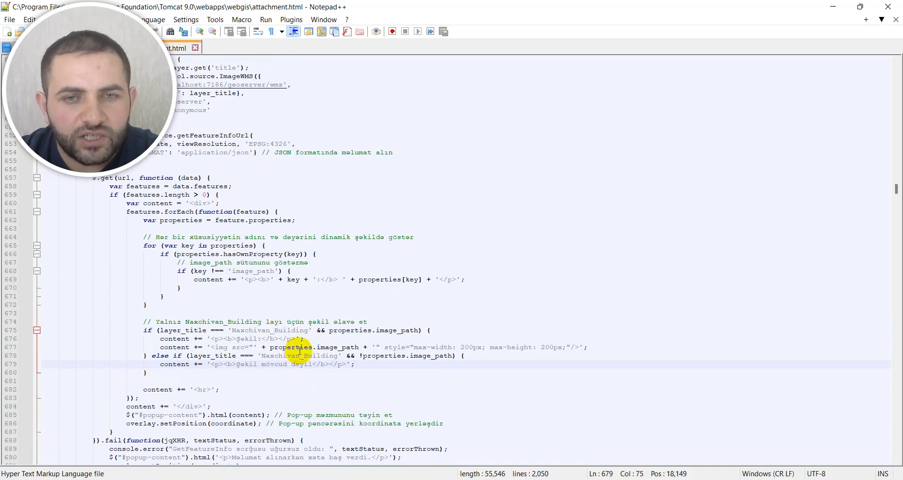
{"action": "left_click_drag", "start_coordinate": [320, 349], "coordinate": [338, 344]}
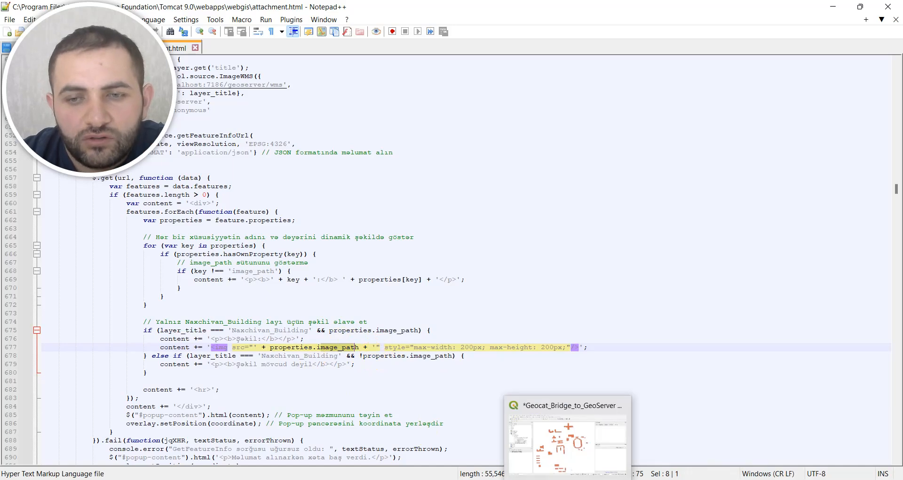
Step: Return to the web GIS in the browser and query two apartment buildings southwest of the stadium for photo popups
{"action": "left_click", "coordinate": [540, 479]}
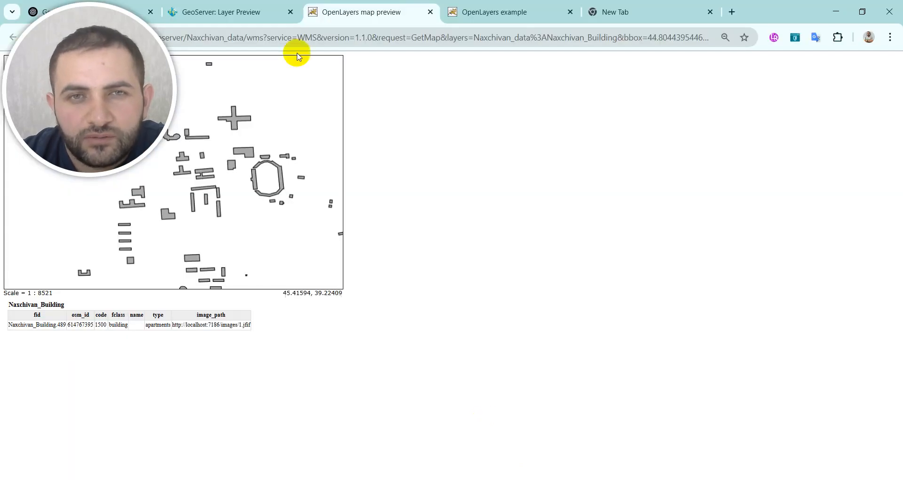
{"action": "left_click", "coordinate": [503, 14]}
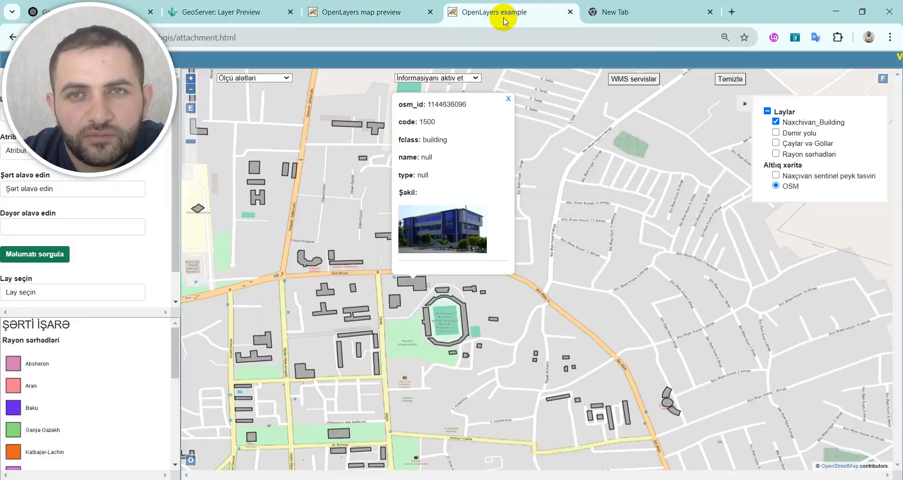
{"action": "left_click", "coordinate": [376, 366]}
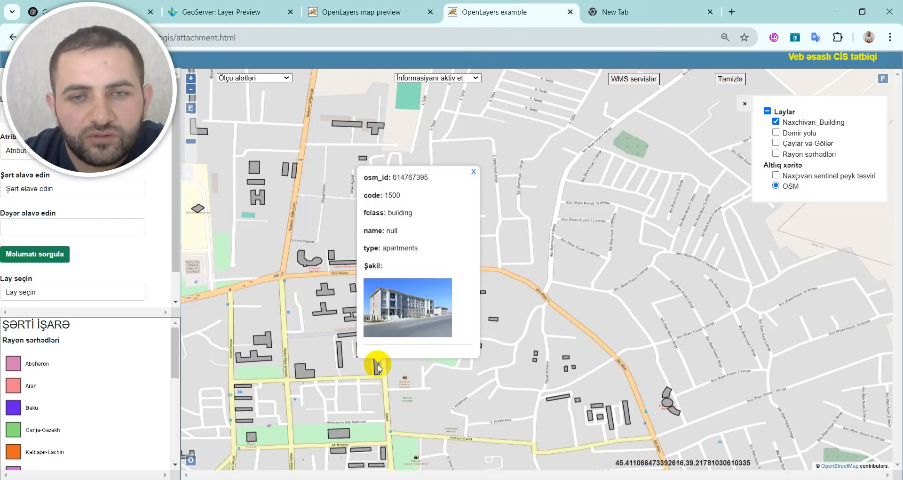
{"action": "left_click", "coordinate": [339, 358]}
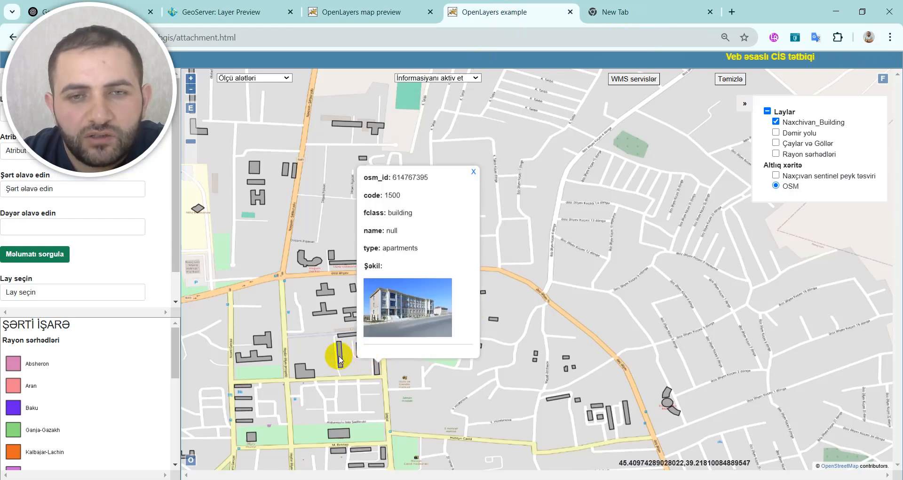